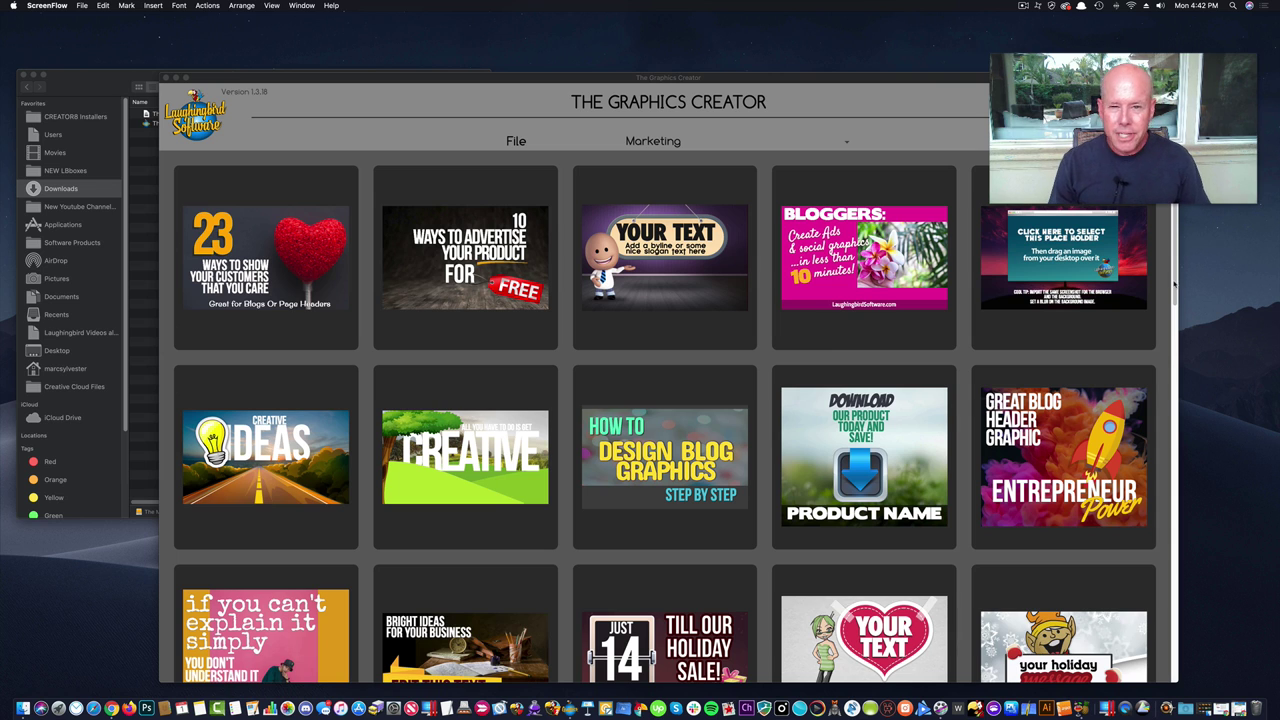
Open the Entrepreneur Power template and delete its smoky background image.
left_click(1175, 285)
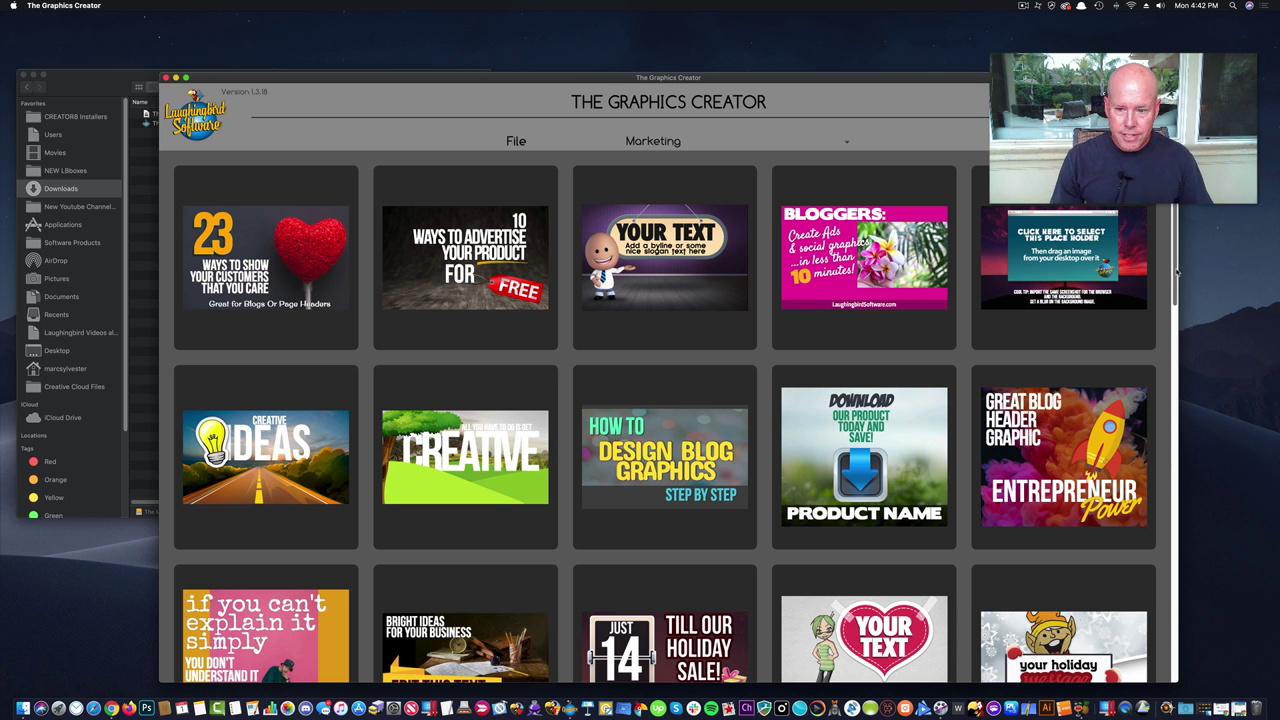
scroll(1175, 268, "down", 2)
scroll(1175, 268, "up", 2)
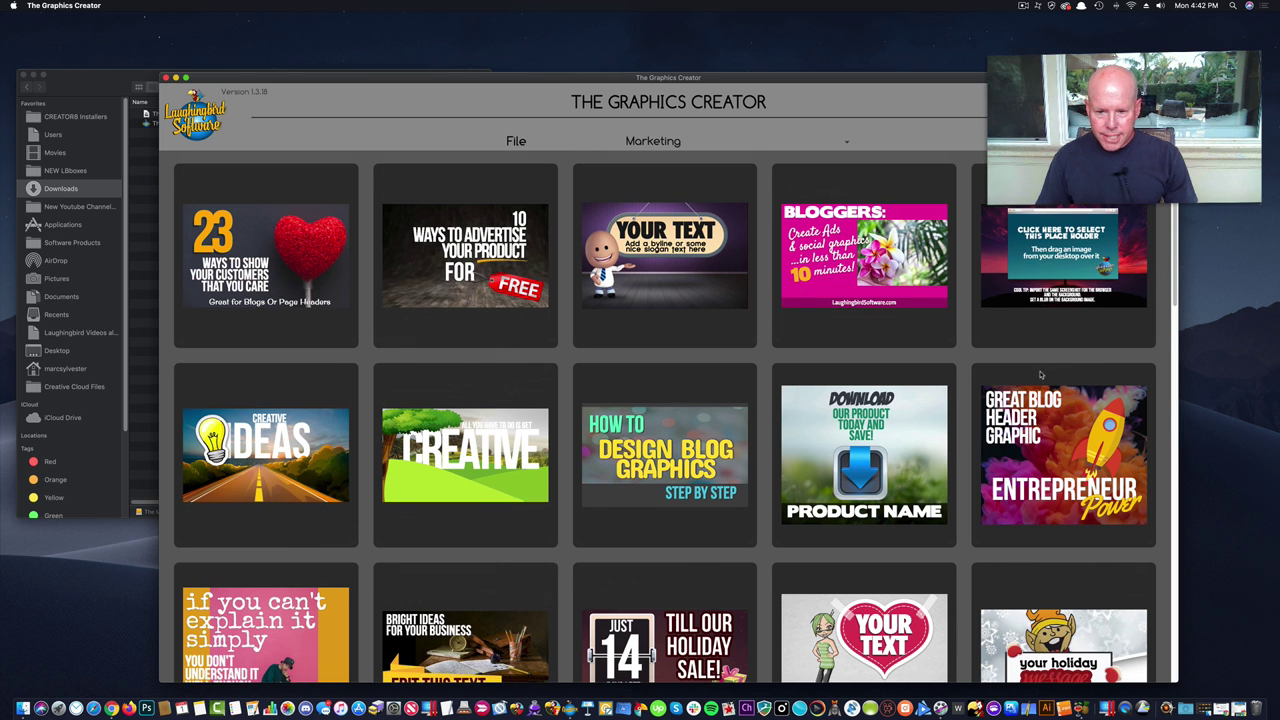
scroll(1041, 374, "down", 3)
scroll(1041, 374, "down", 2)
scroll(1041, 374, "up", 5)
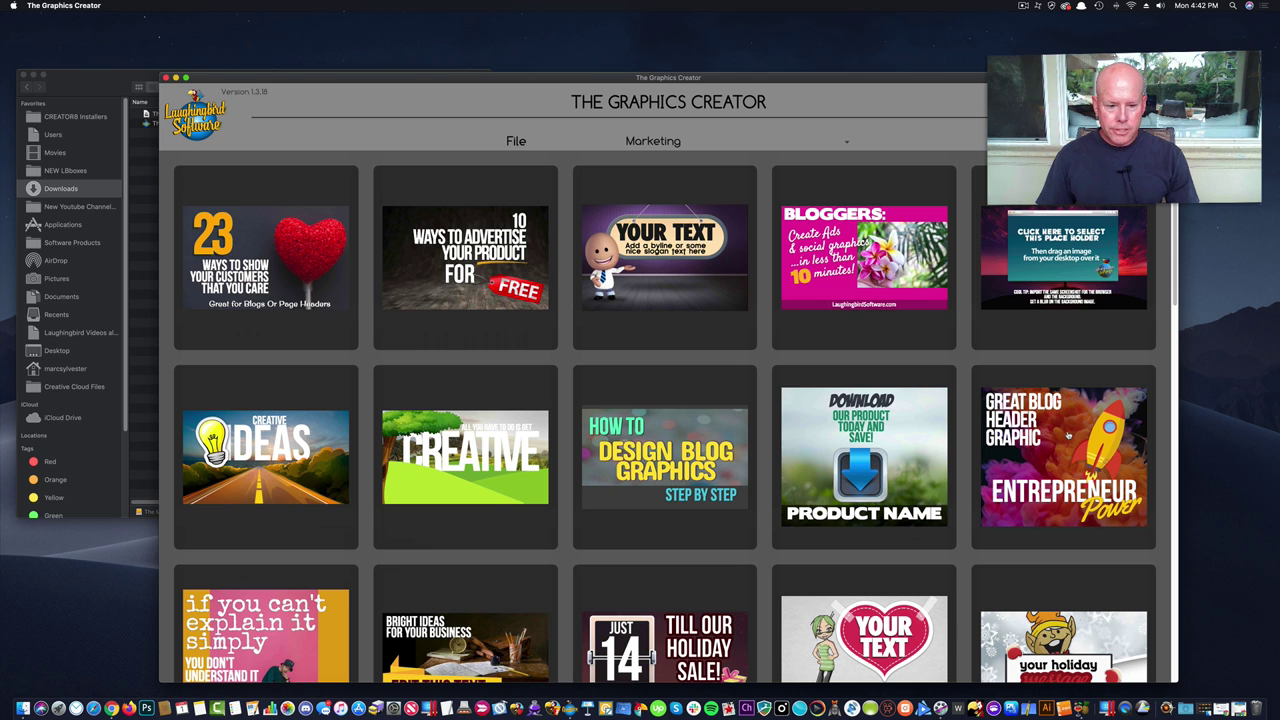
left_click(1068, 436)
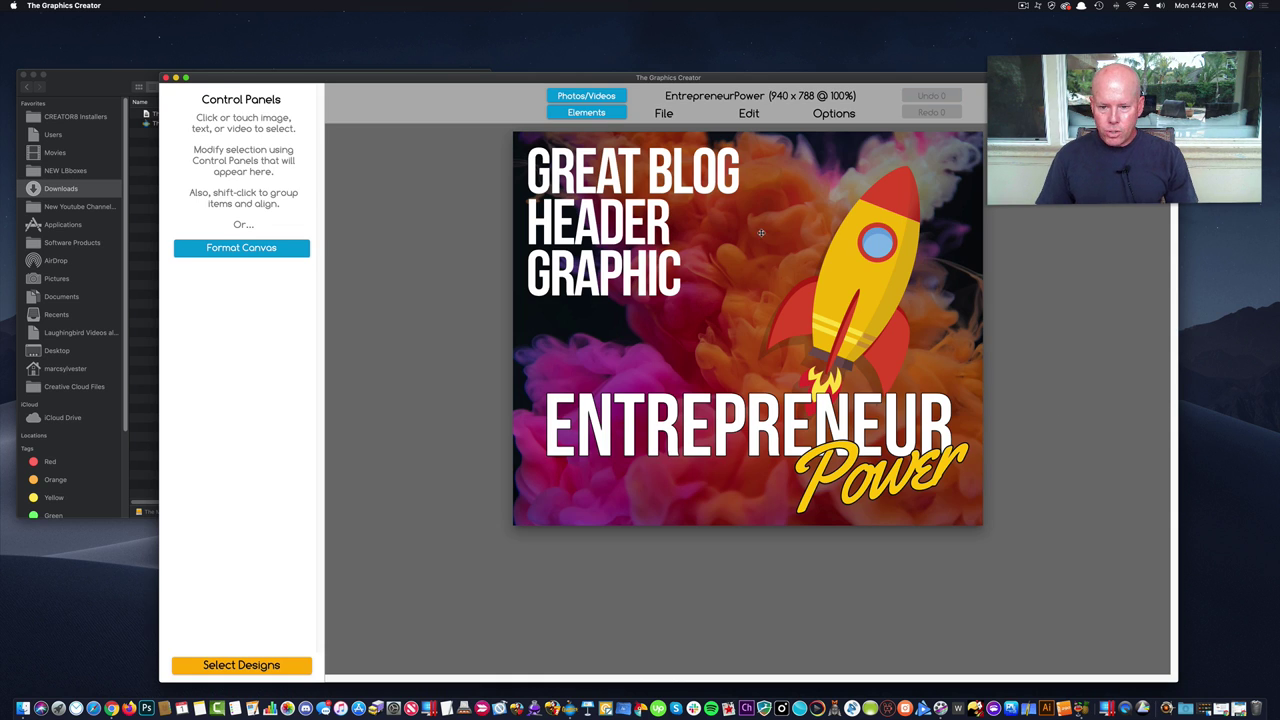
left_click(760, 241)
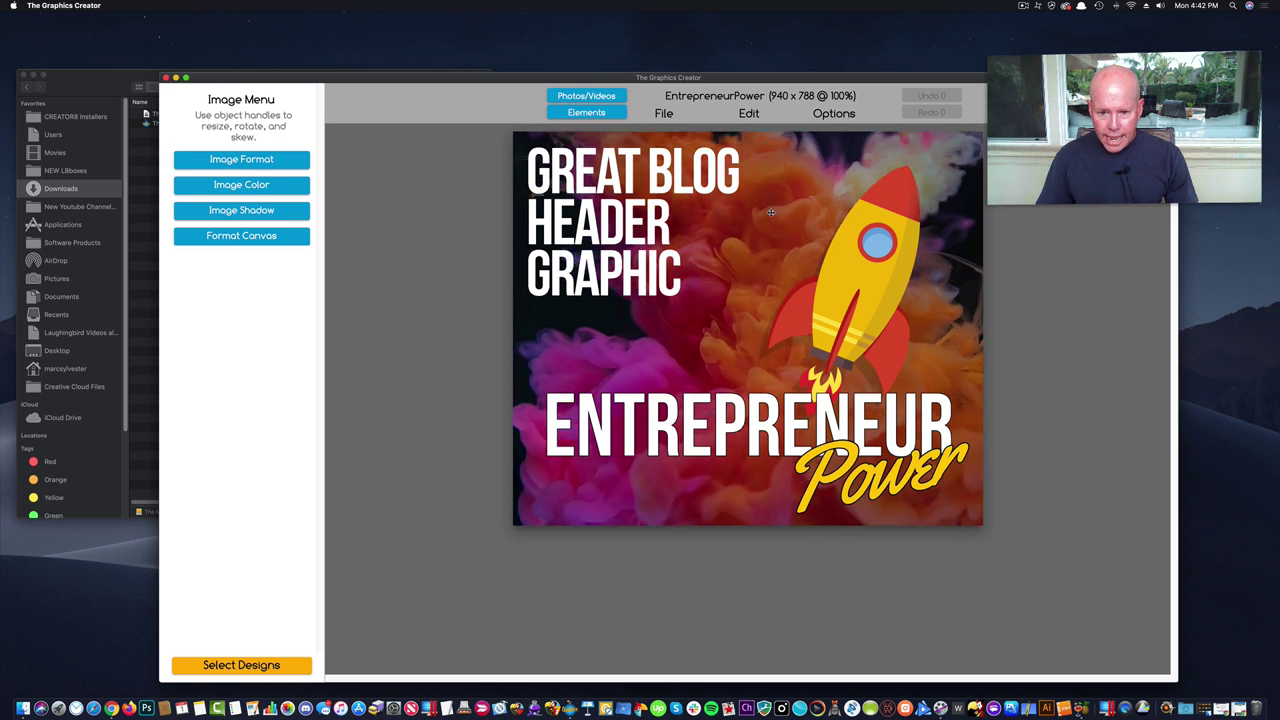
left_click_drag(753, 234, 751, 234)
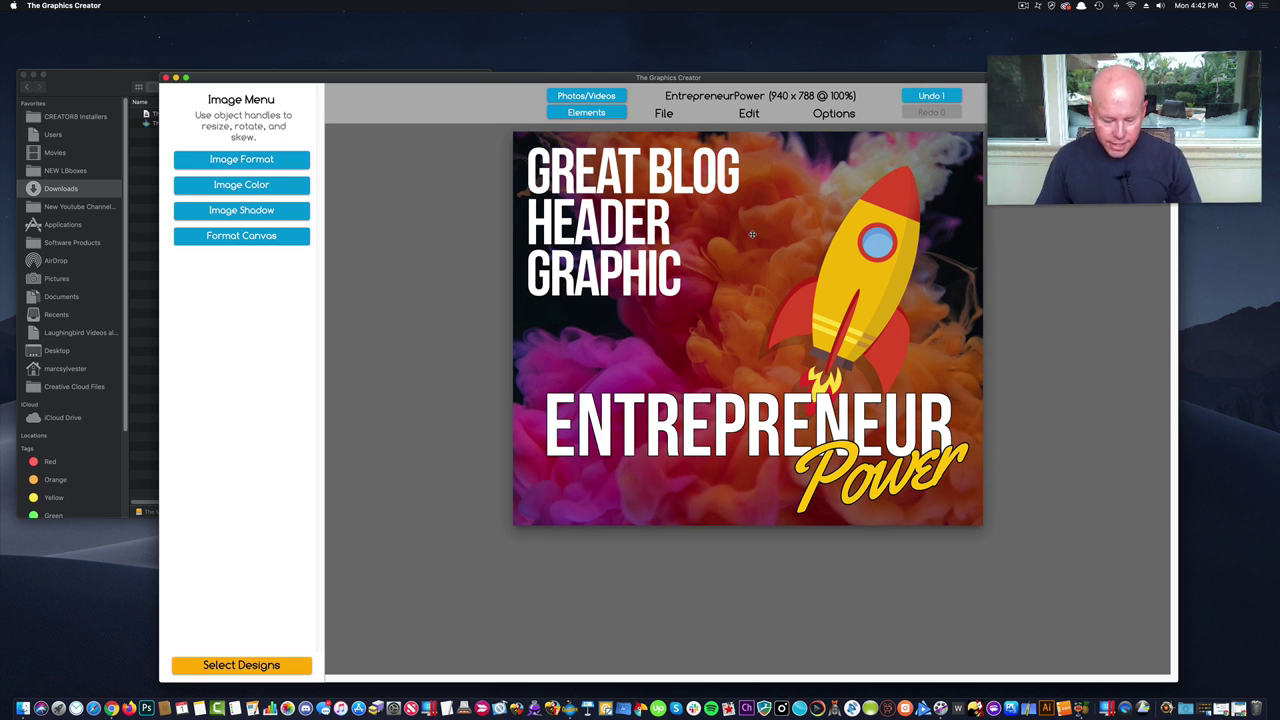
key("Delete")
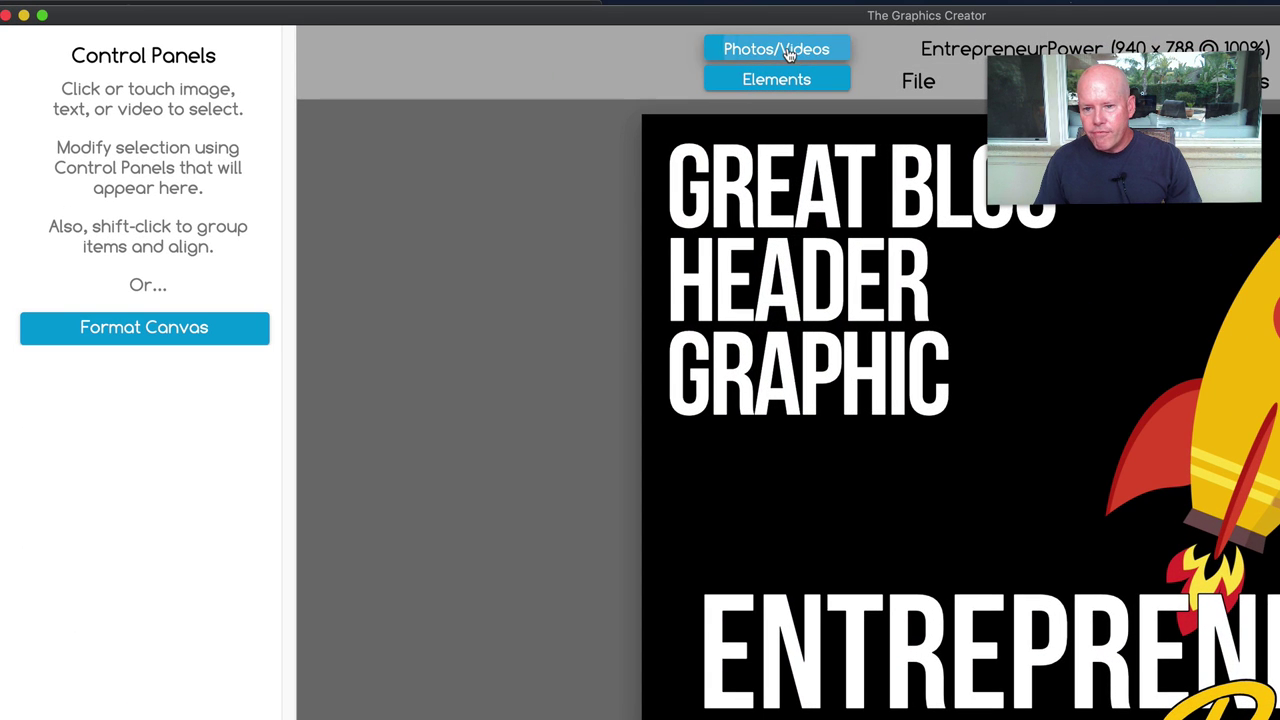
Search Pexels for 'space' videos in the stock media panel.
left_click(788, 54)
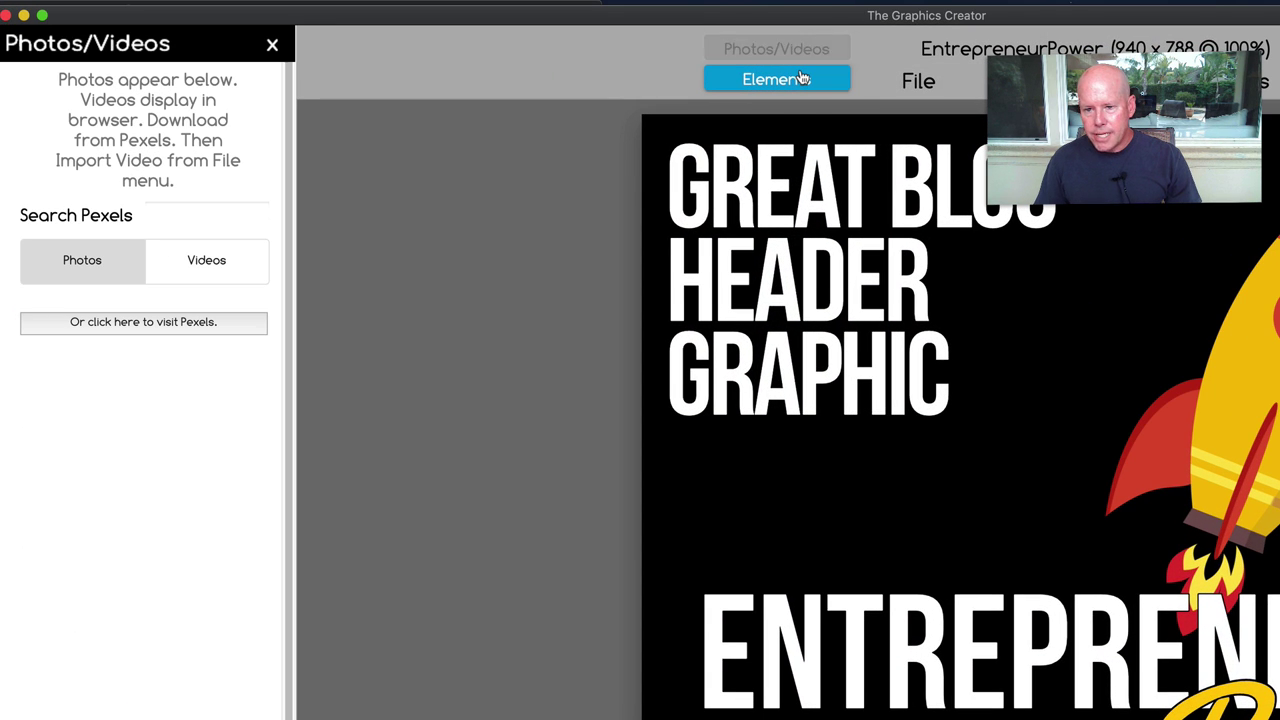
left_click(80, 262)
left_click(214, 266)
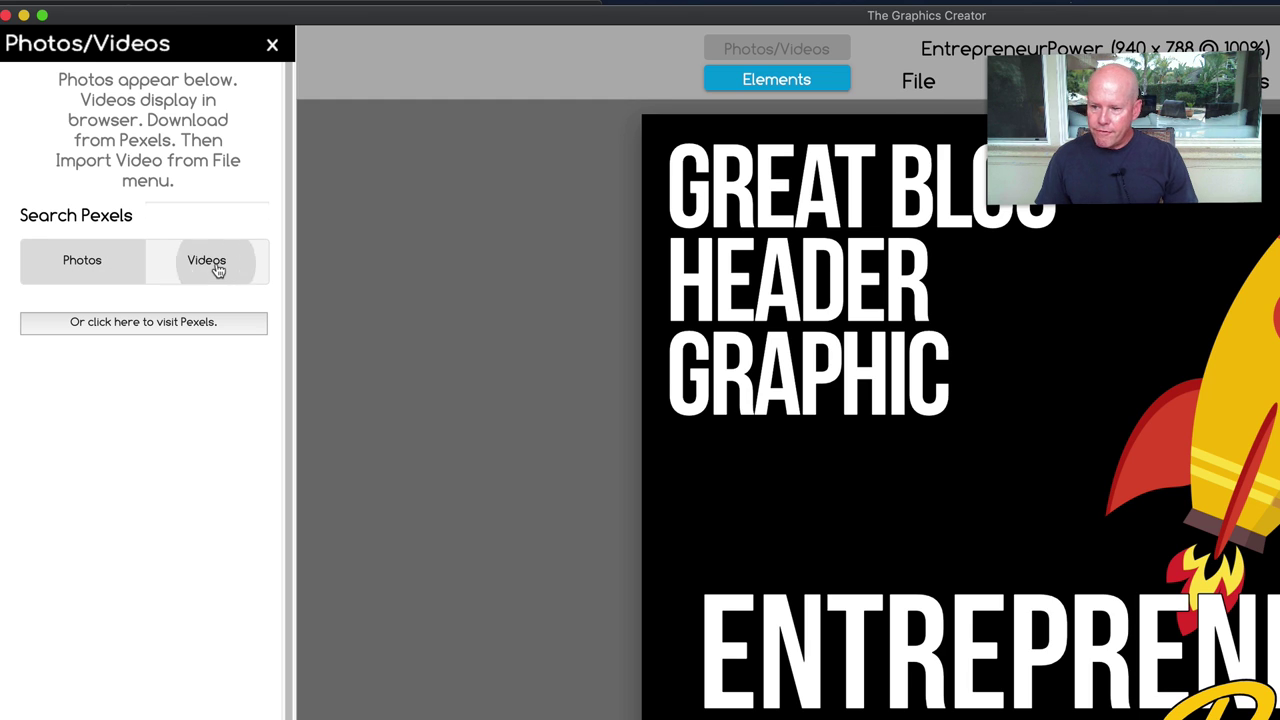
left_click(198, 221)
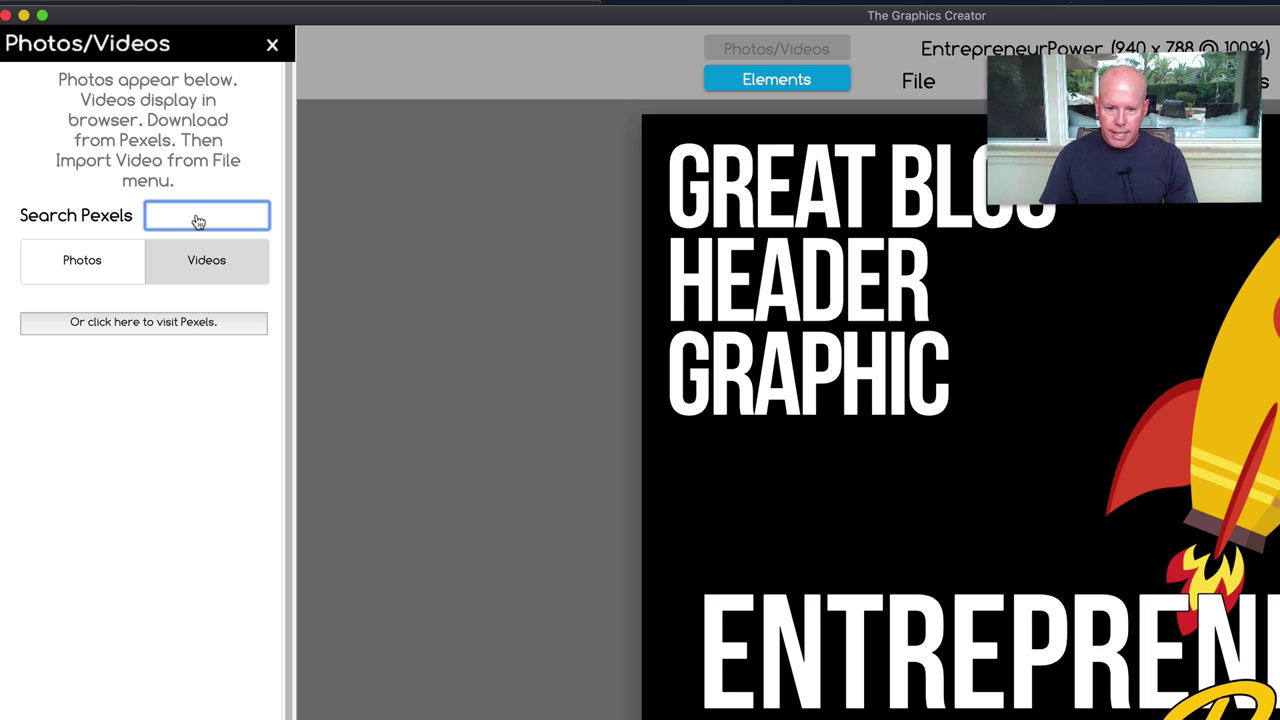
type("space")
key("Return")
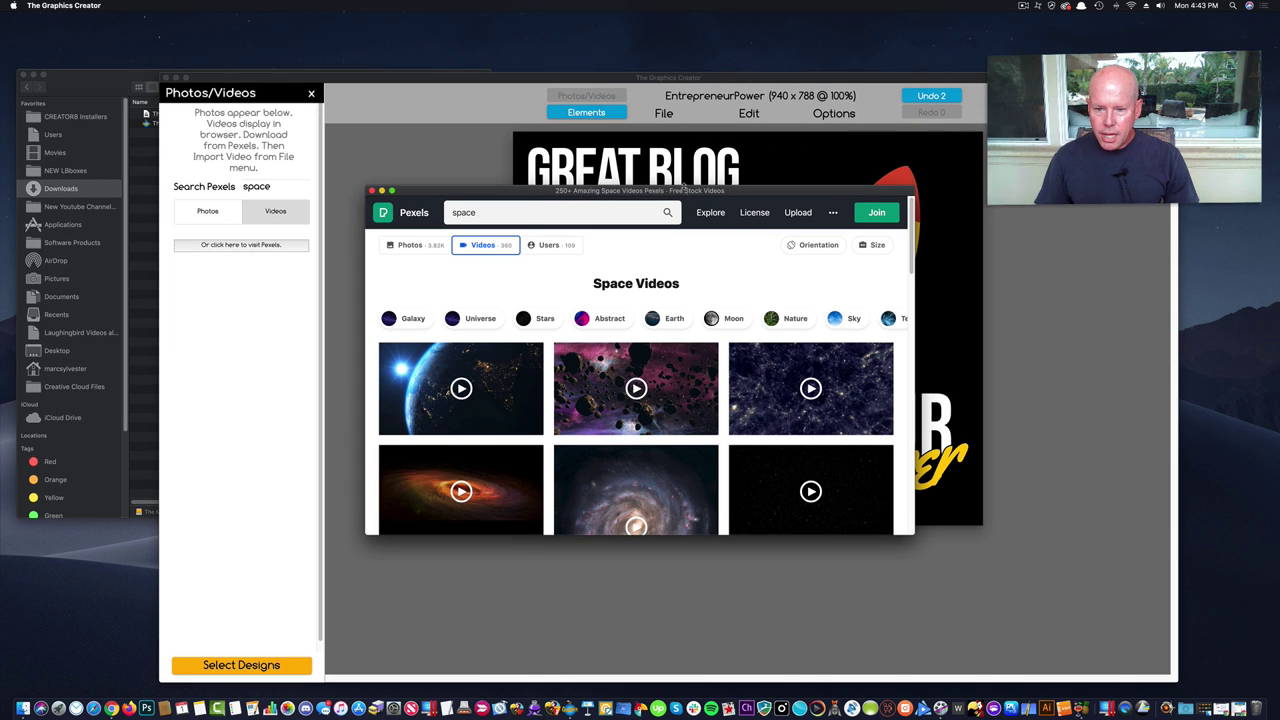
Enlarge the Pexels results and save the Earth-from-space video to Downloads.
left_click_drag(687, 191, 567, 85)
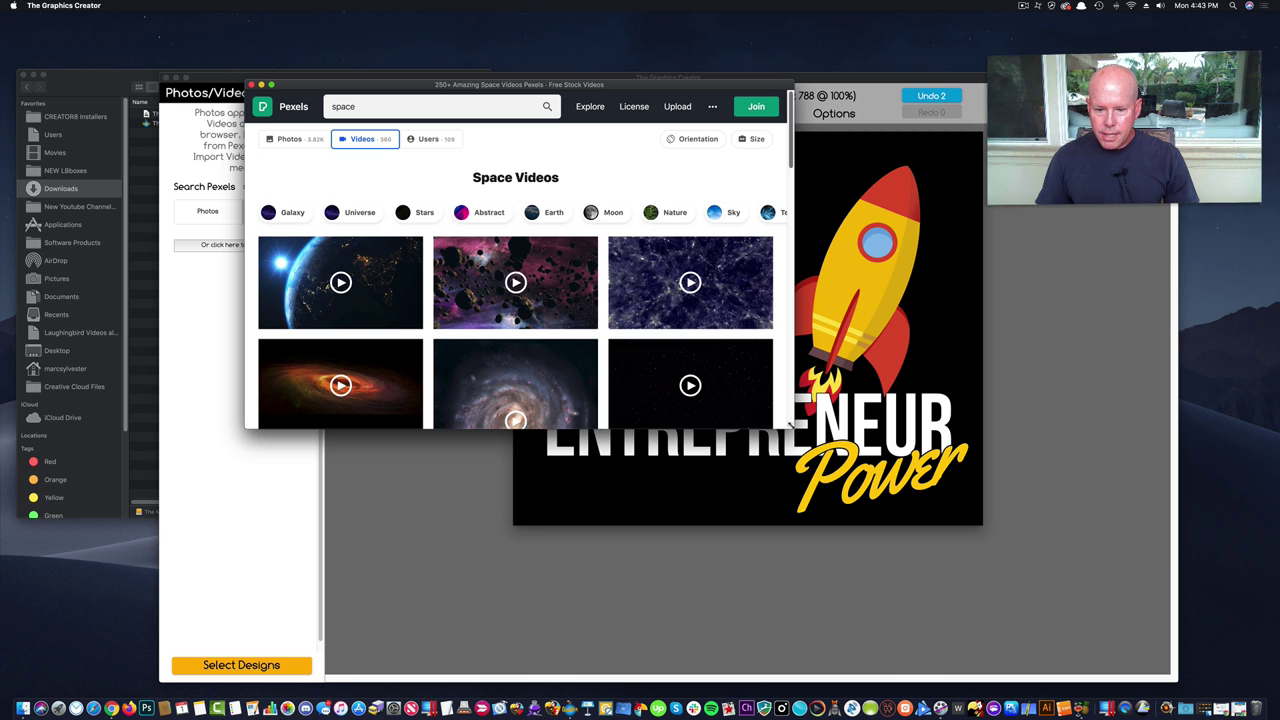
left_click_drag(795, 422, 1124, 600)
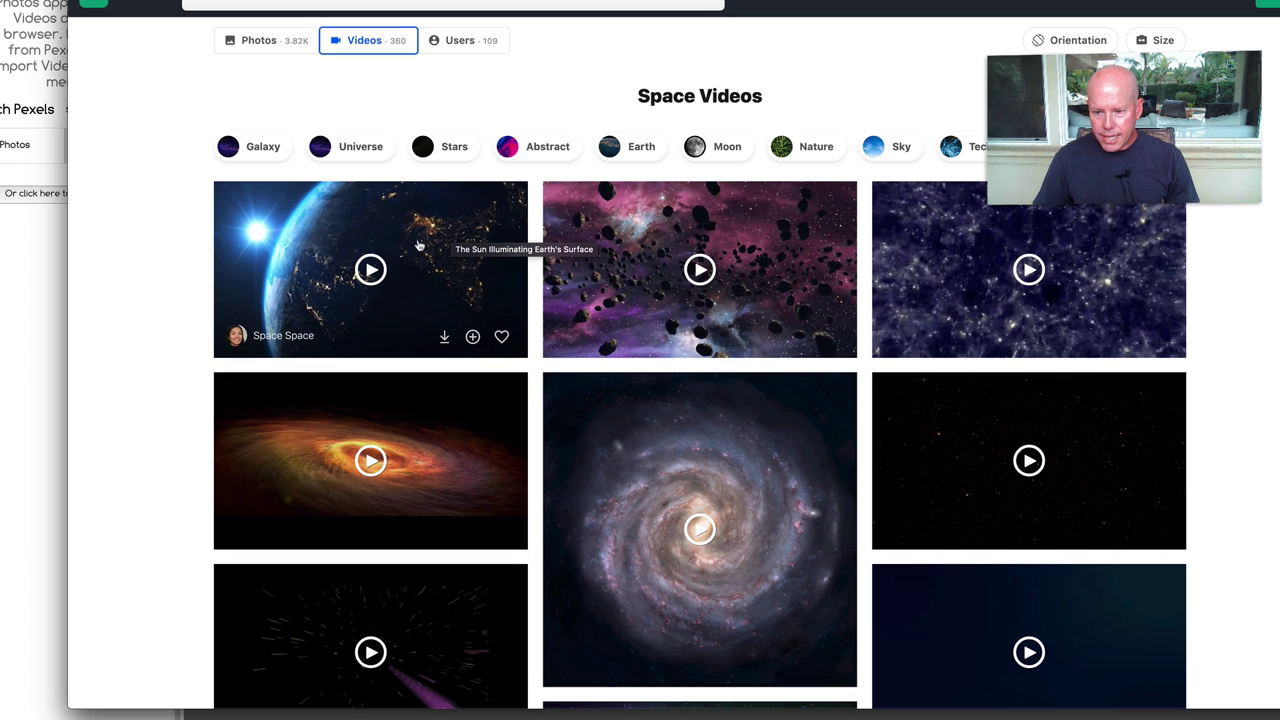
left_click(445, 338)
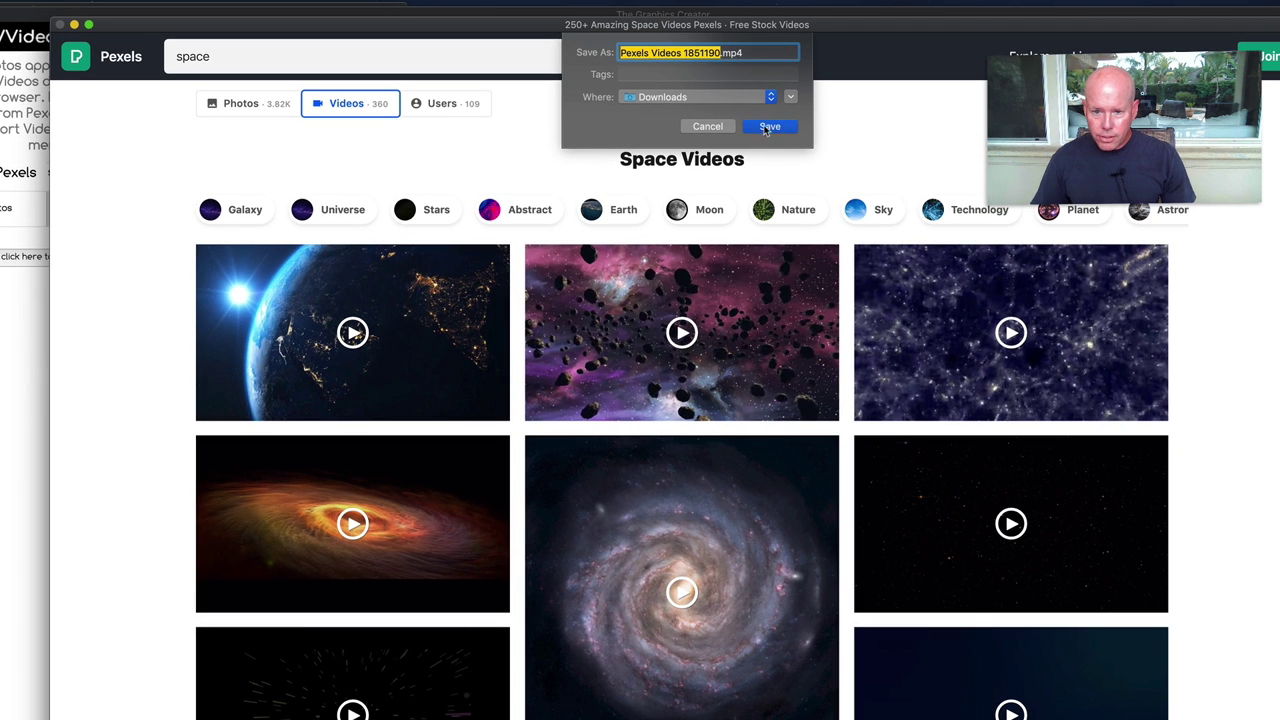
left_click(767, 127)
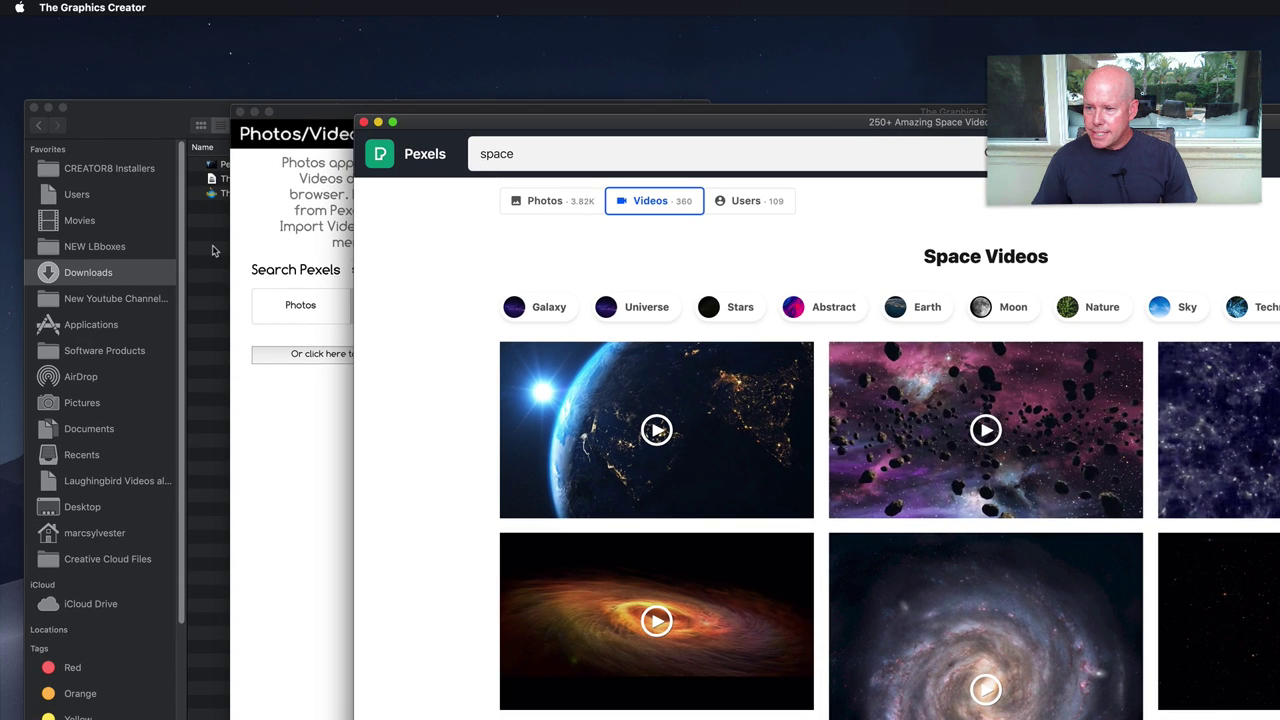
Confirm Pexels Videos 1851190.mp4 is in Downloads, then close the Pexels browser window.
left_click(218, 244)
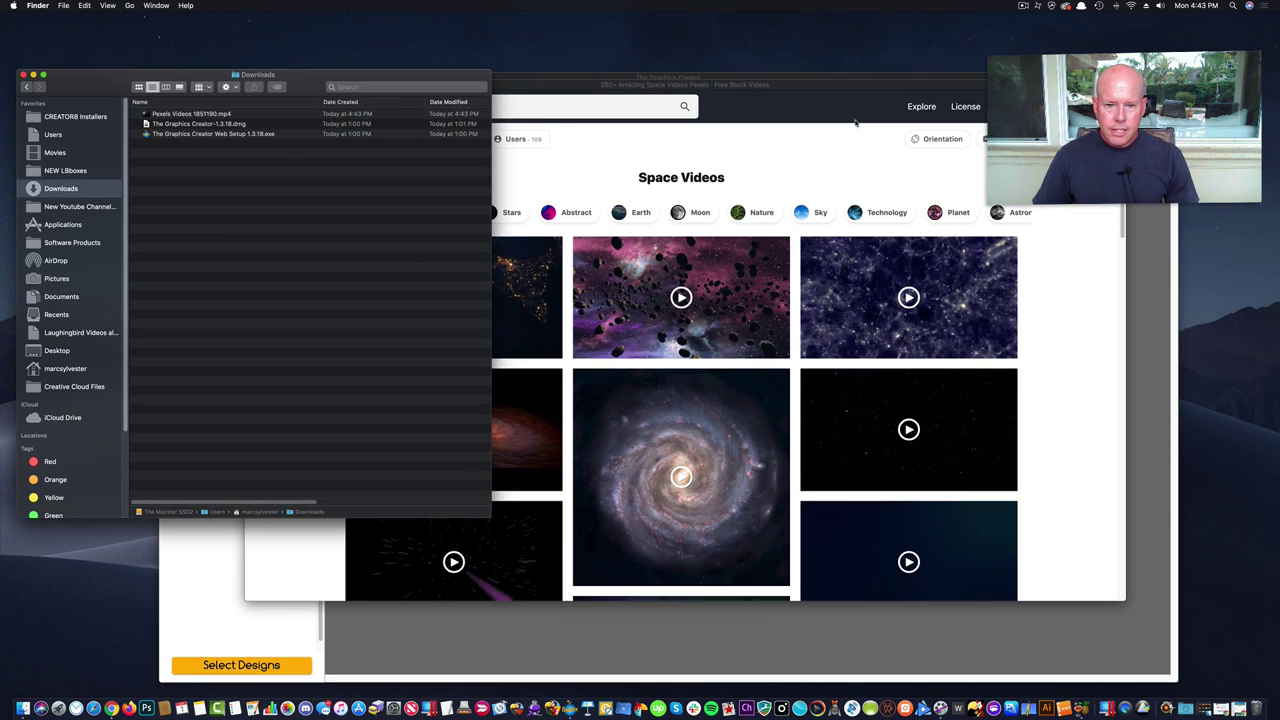
left_click(823, 154)
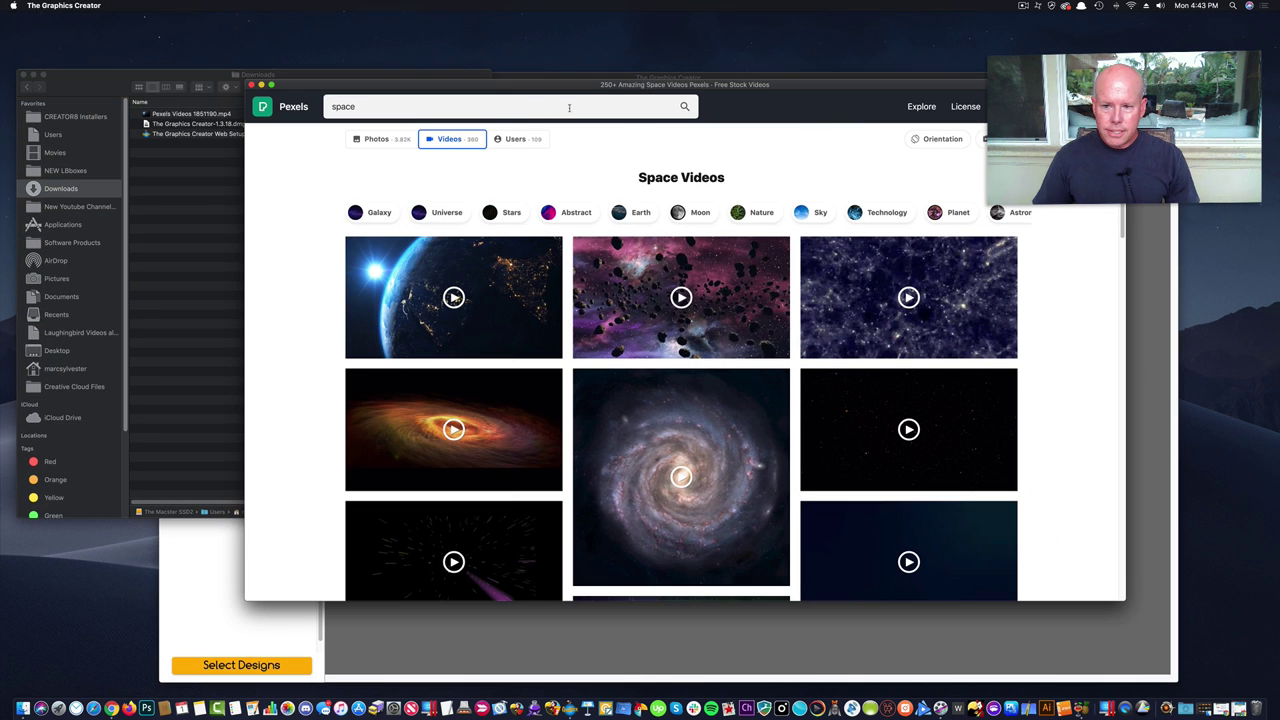
left_click(252, 85)
left_click(724, 245)
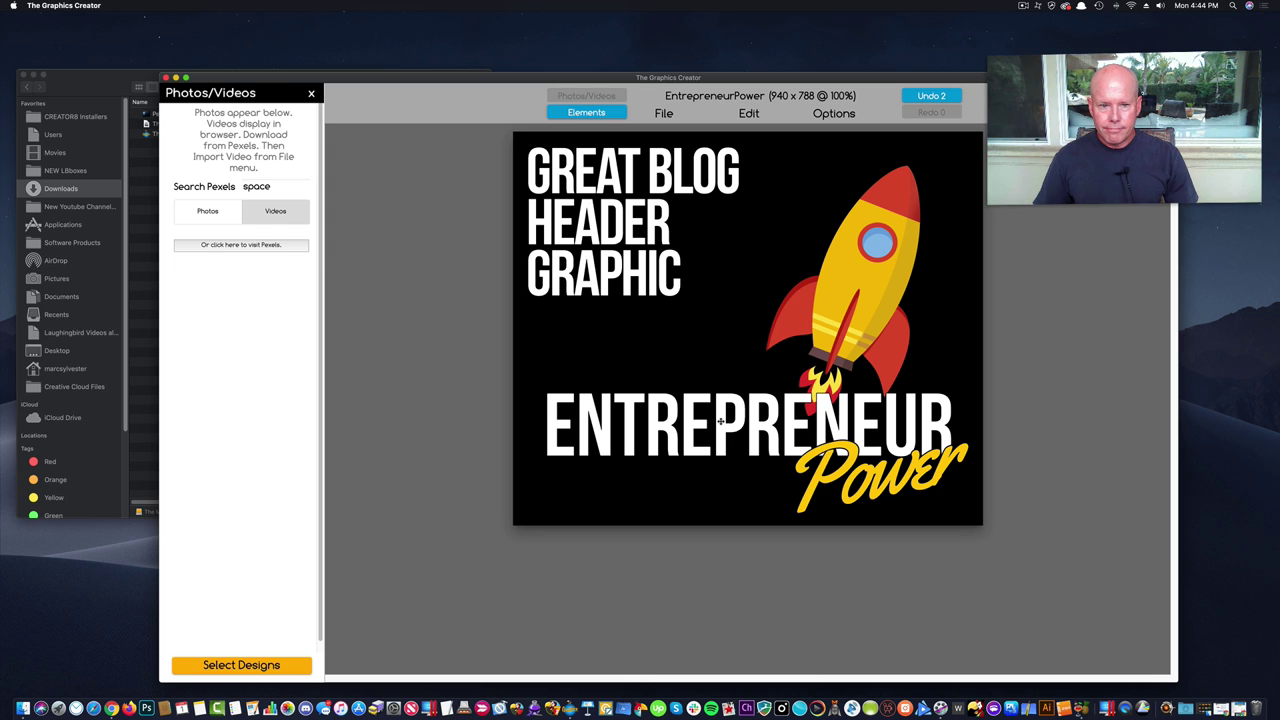
Change the headline text to 'IT'S OUT OF THIS WORLD' and nudge it up.
double_click(618, 222)
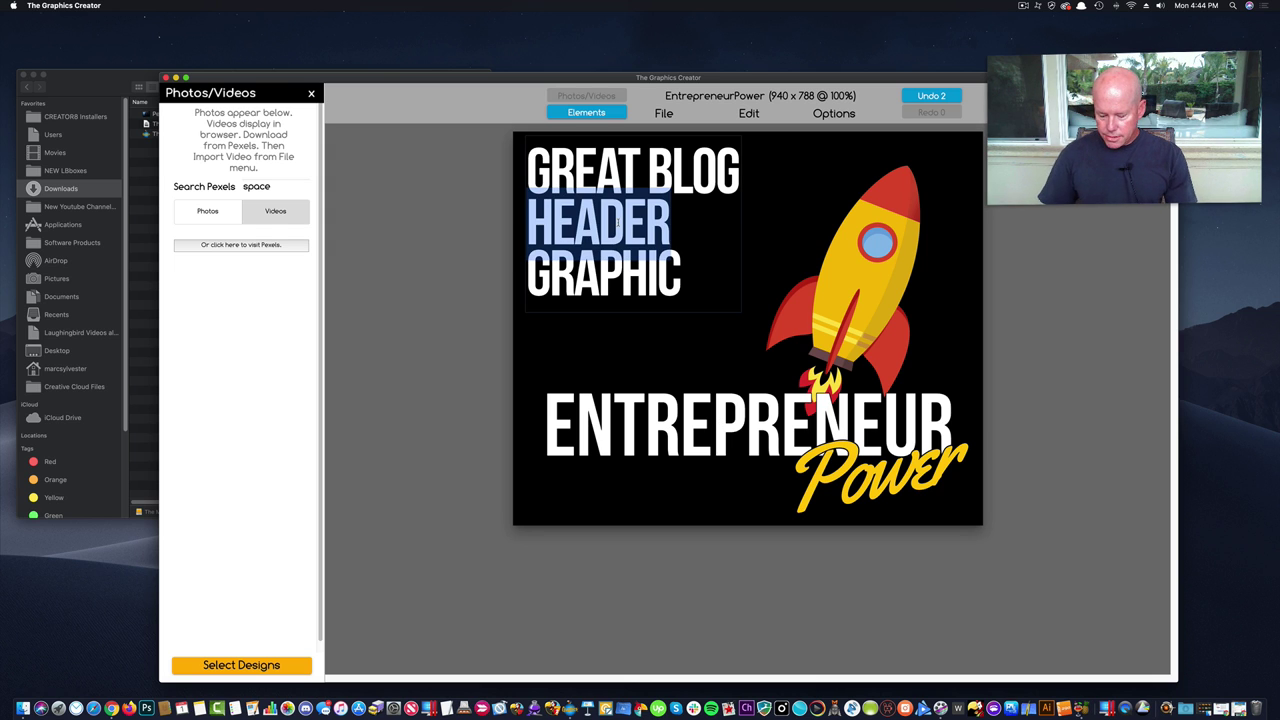
key("super+a")
type("IT'S OUT ")
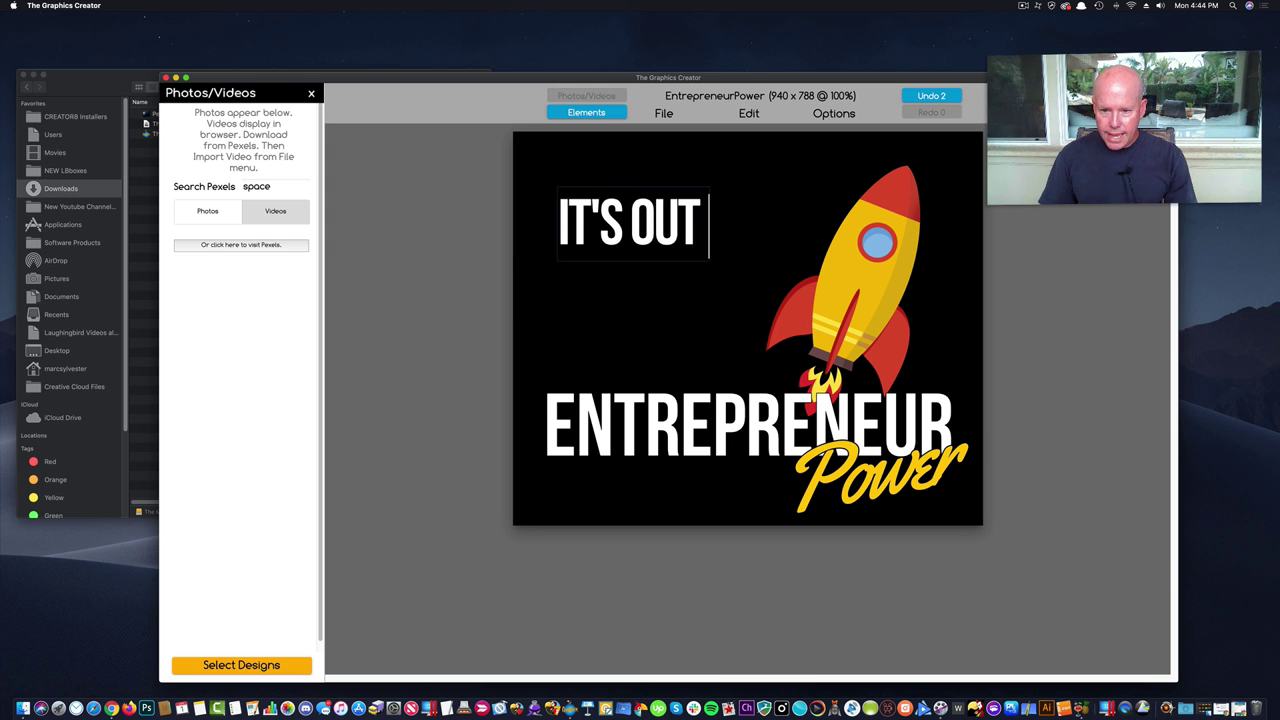
type("OF THIS WORLD")
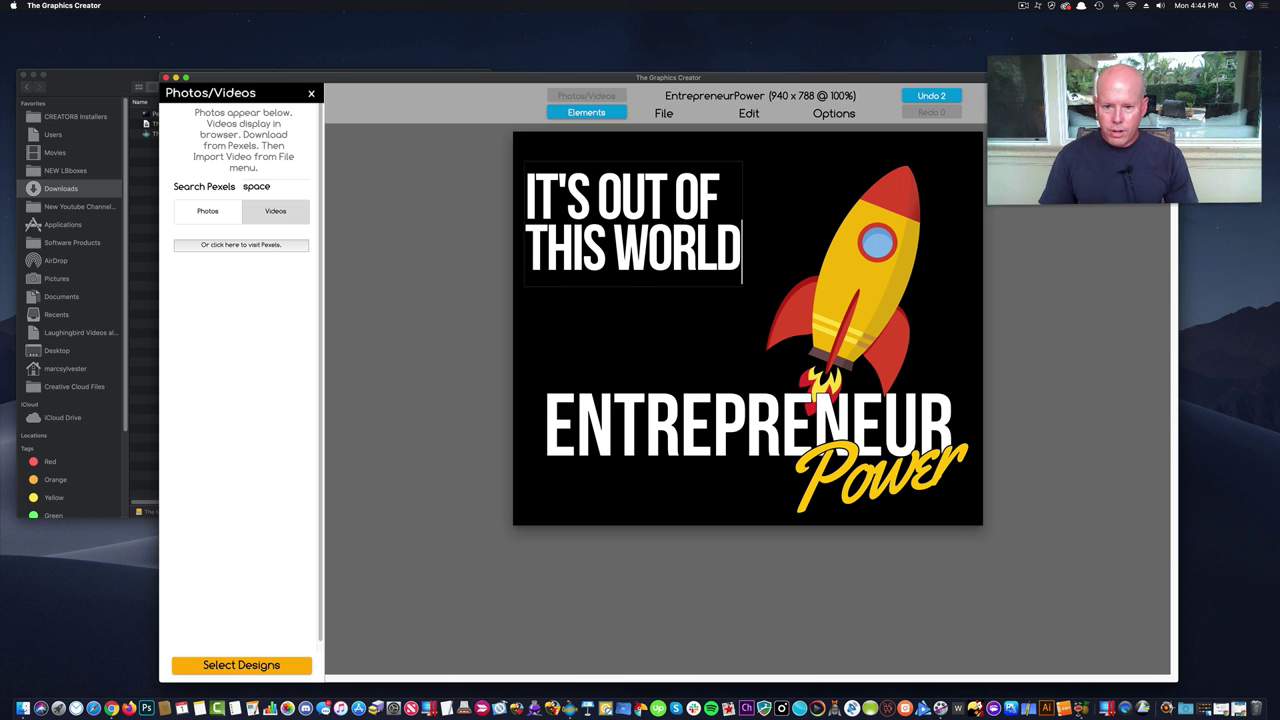
left_click(685, 323)
left_click_drag(674, 263, 674, 253)
left_click(674, 318)
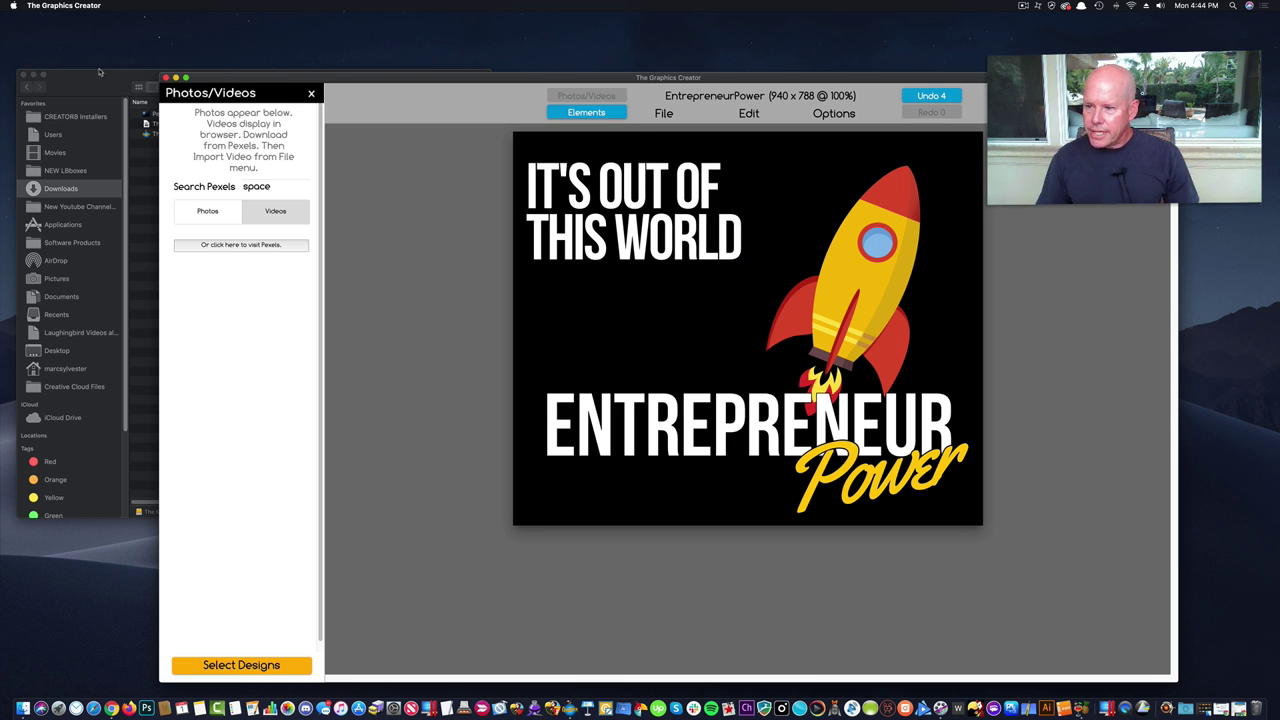
Add the Earth video as a full-canvas background behind everything and move the headline above ENTREPRENEUR.
left_click(115, 88)
left_click_drag(172, 116, 623, 214)
left_click(697, 258)
left_click_drag(808, 316, 1100, 623)
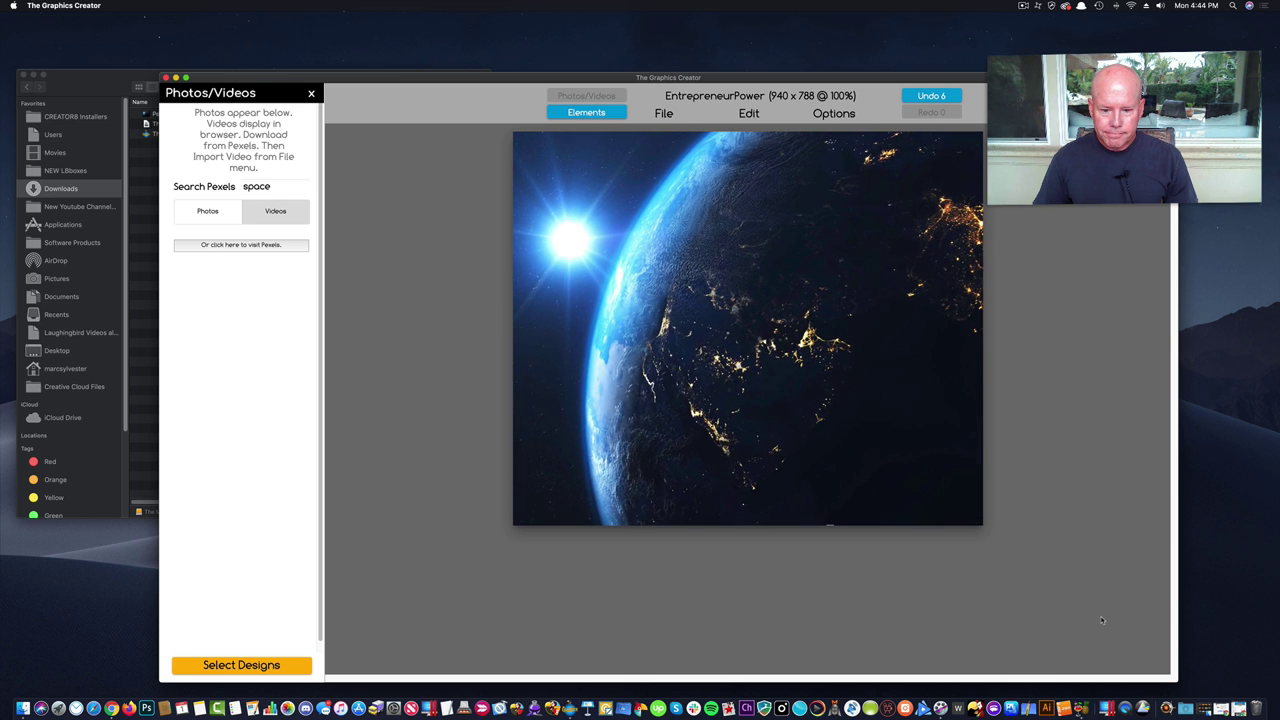
left_click(833, 113)
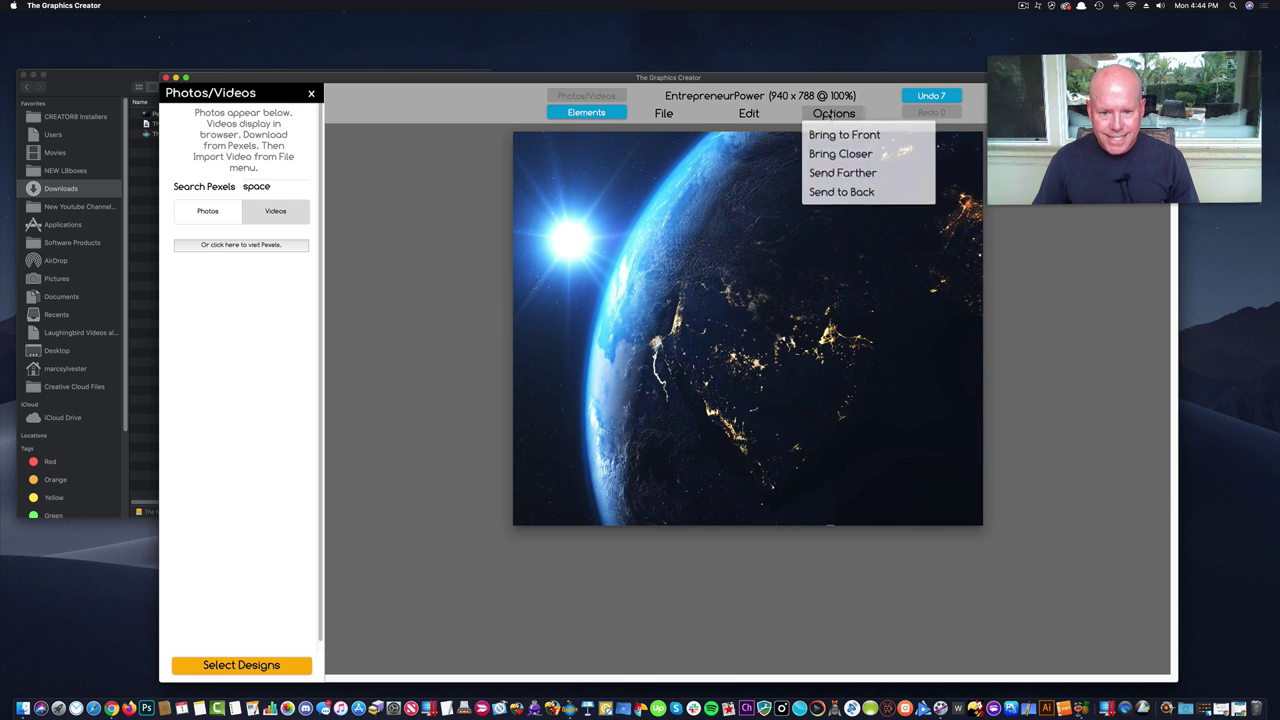
left_click(836, 196)
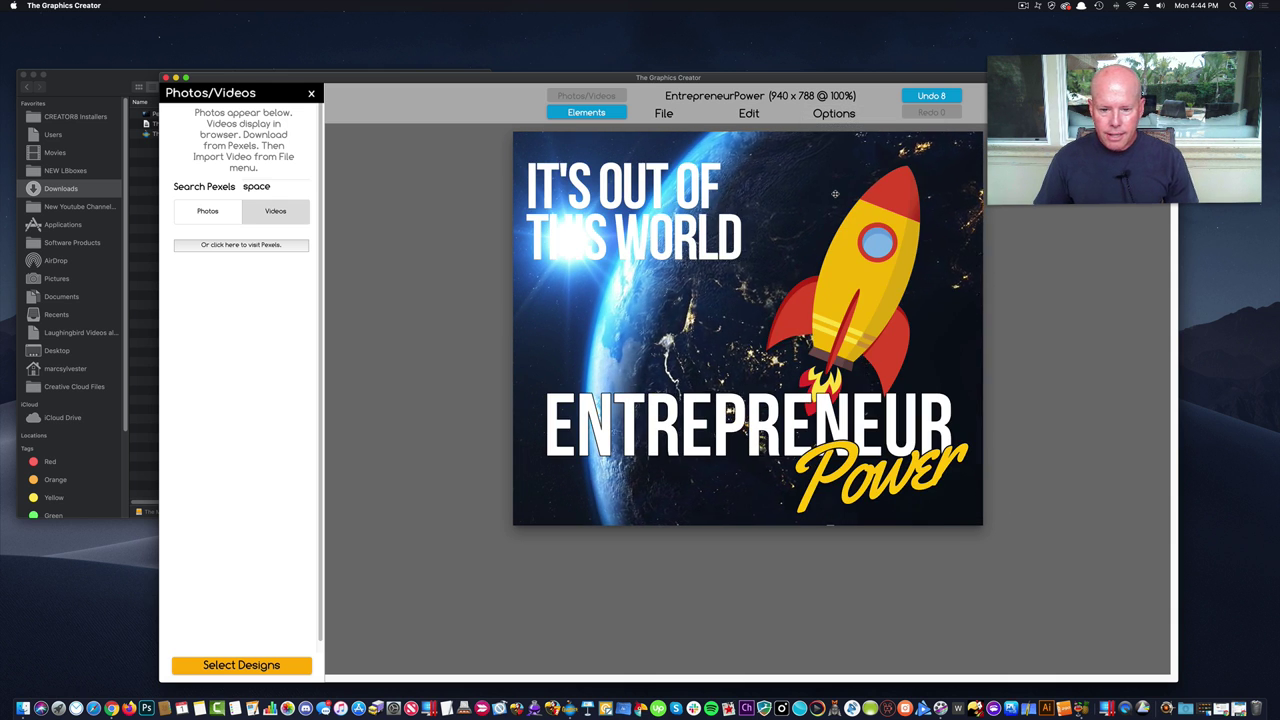
left_click_drag(685, 251, 693, 379)
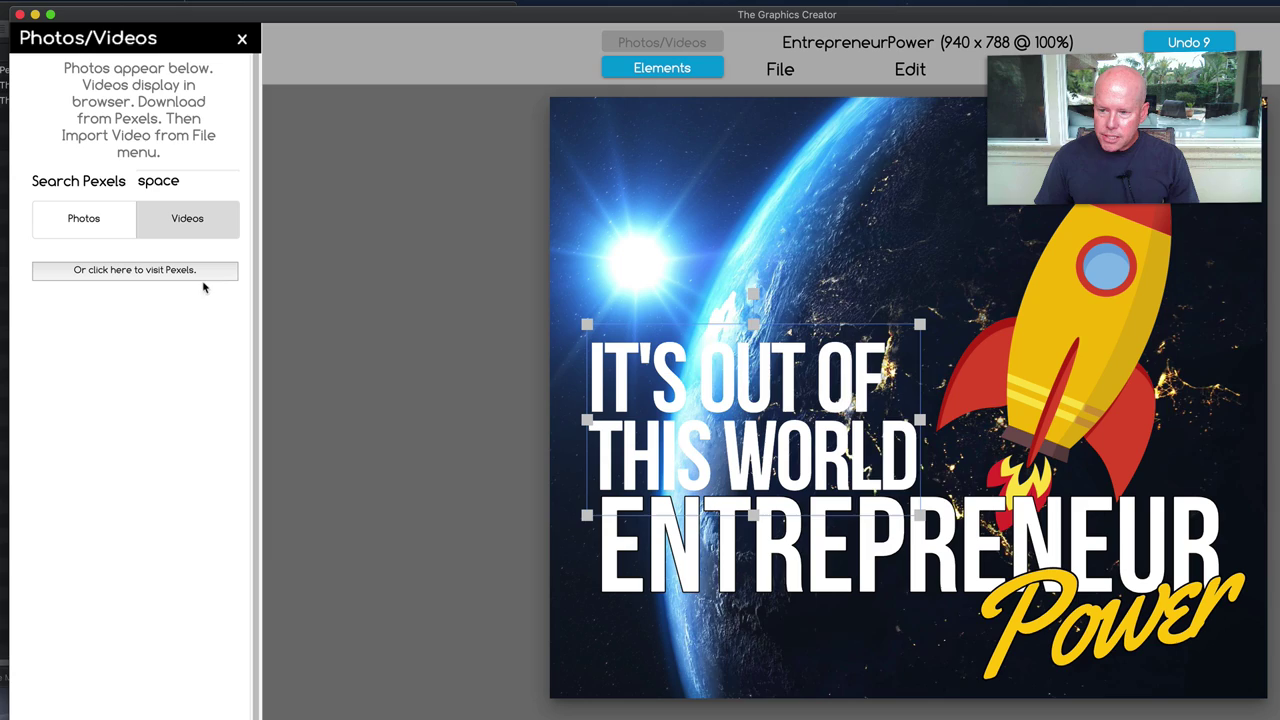
Turn on a thin black text outline for the IT'S OUT OF THIS WORLD headline.
left_click(242, 42)
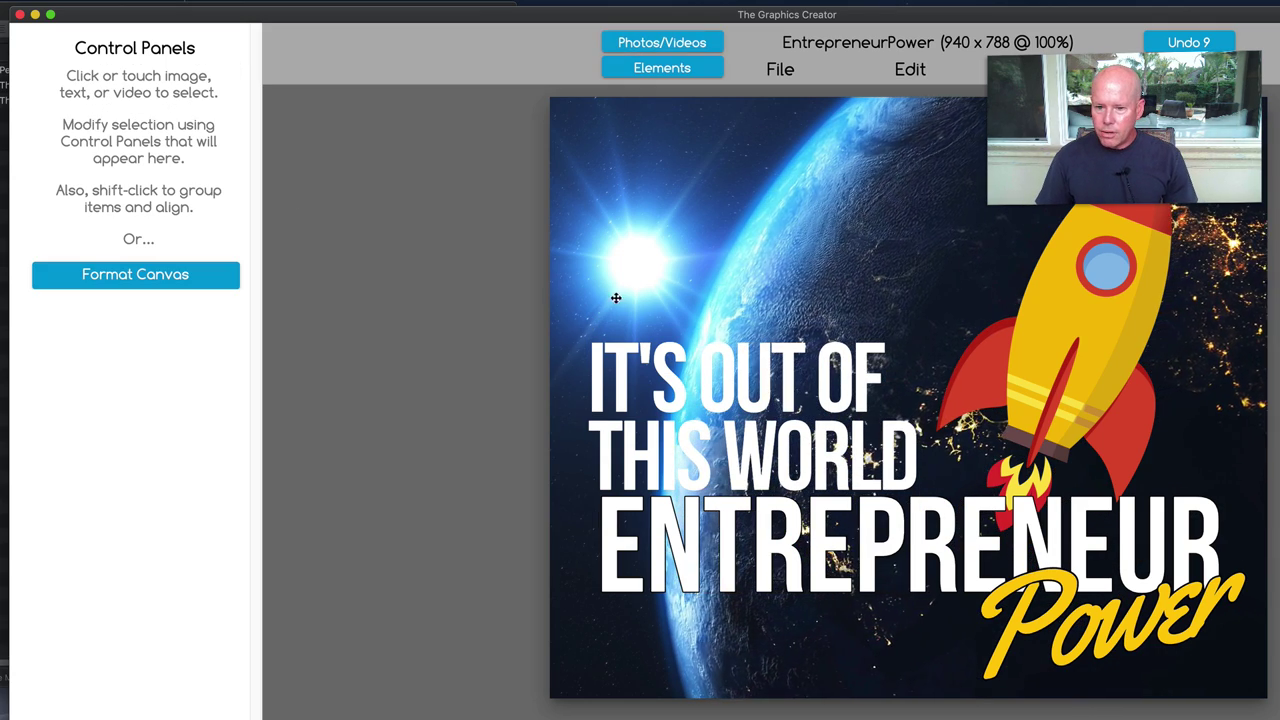
left_click(786, 370)
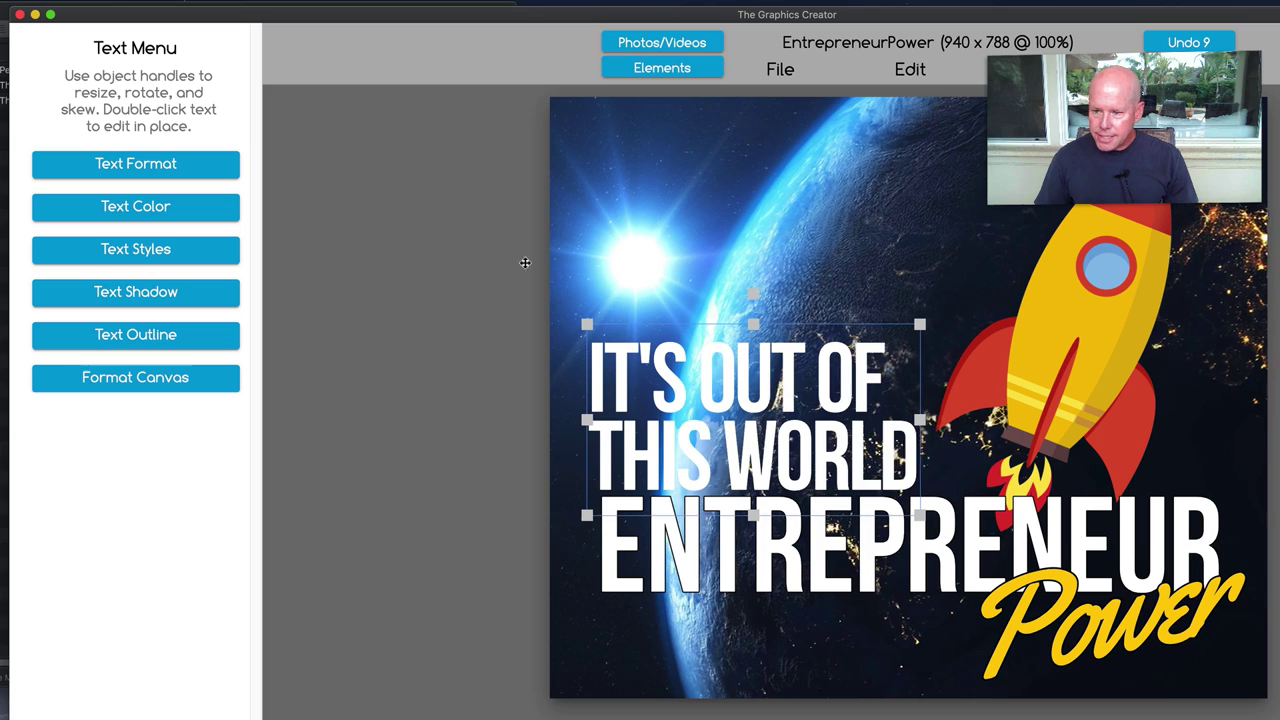
left_click(135, 338)
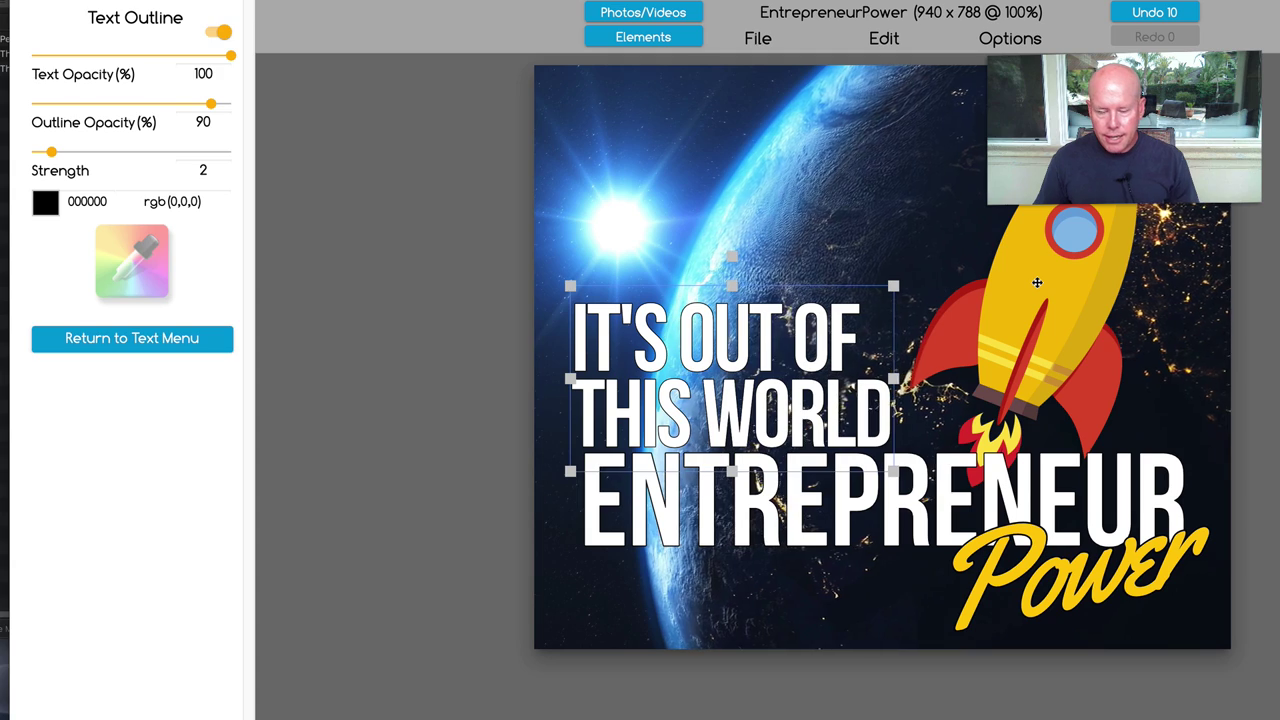
left_click(1037, 283)
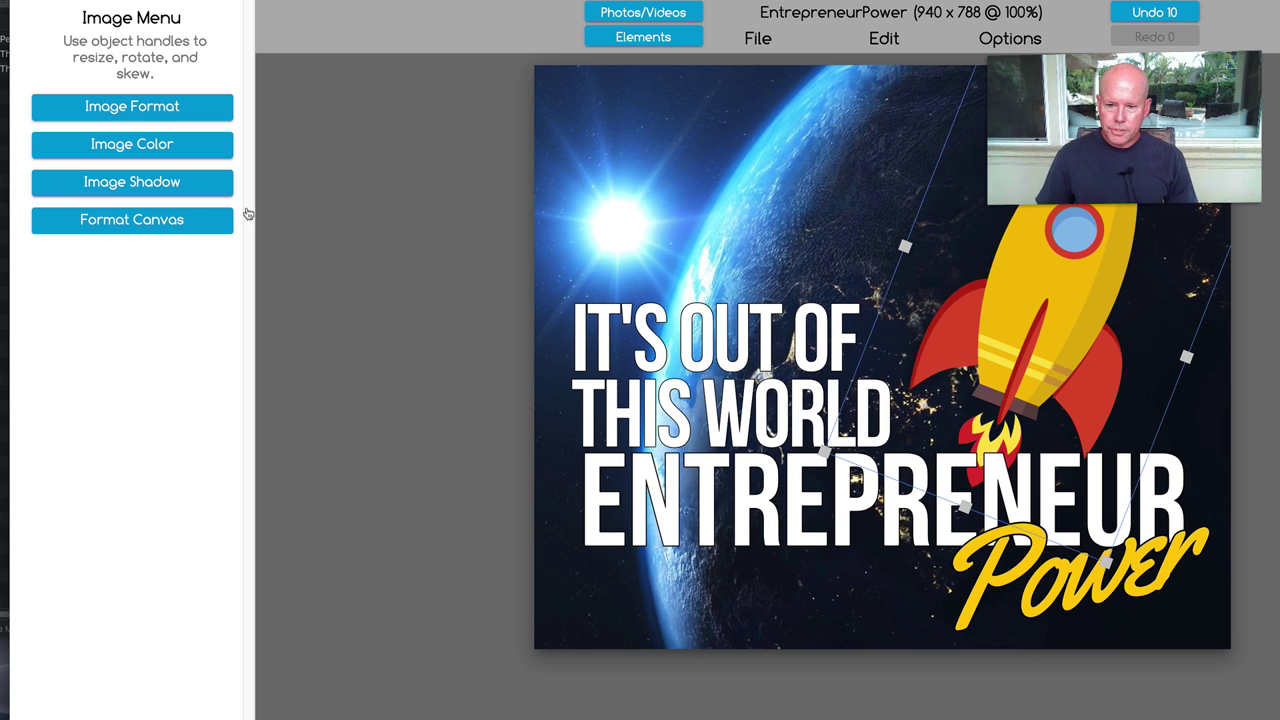
left_click(787, 336)
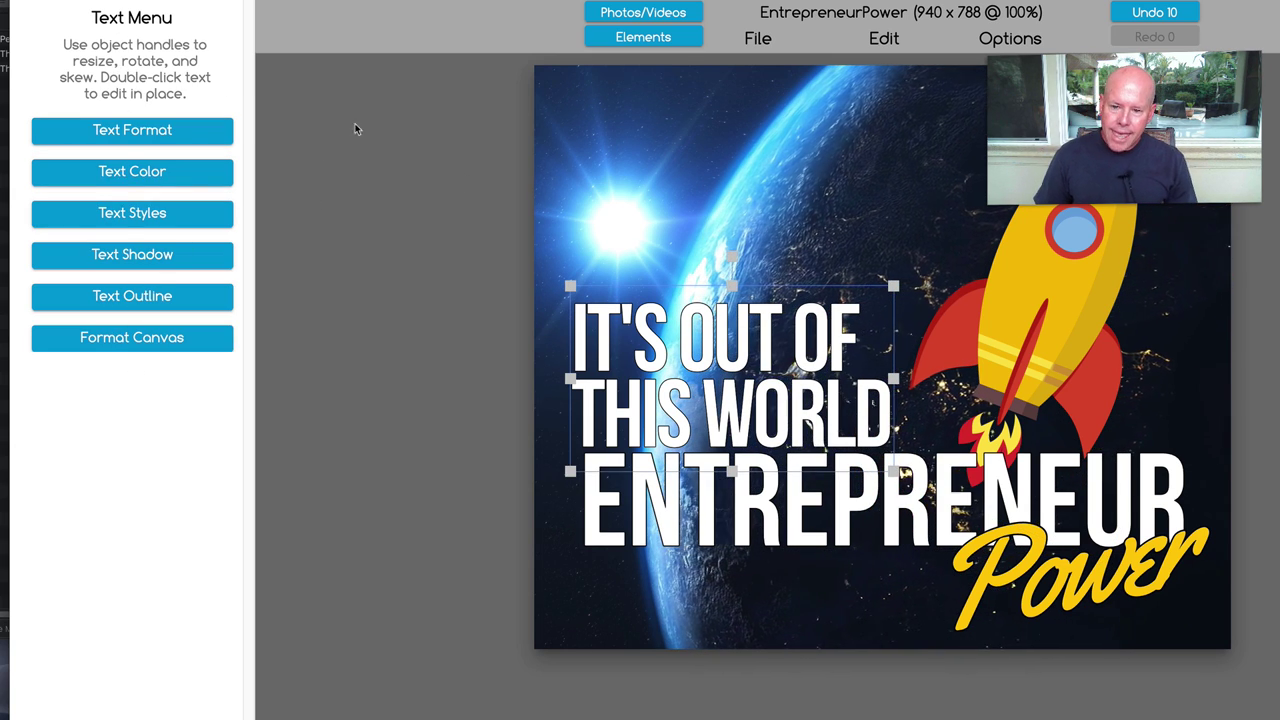
left_click(763, 169)
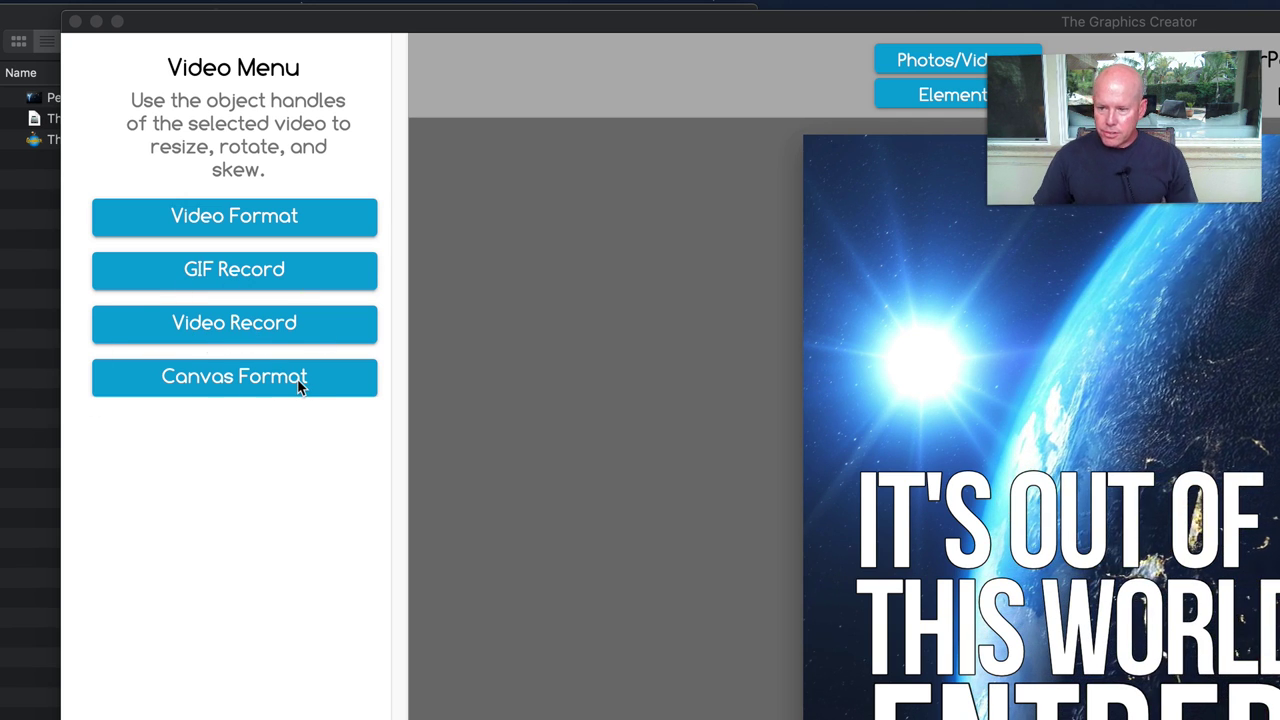
Record the poster as 'outerspace ad' and save outerspace ad.webm to Downloads.
left_click(219, 324)
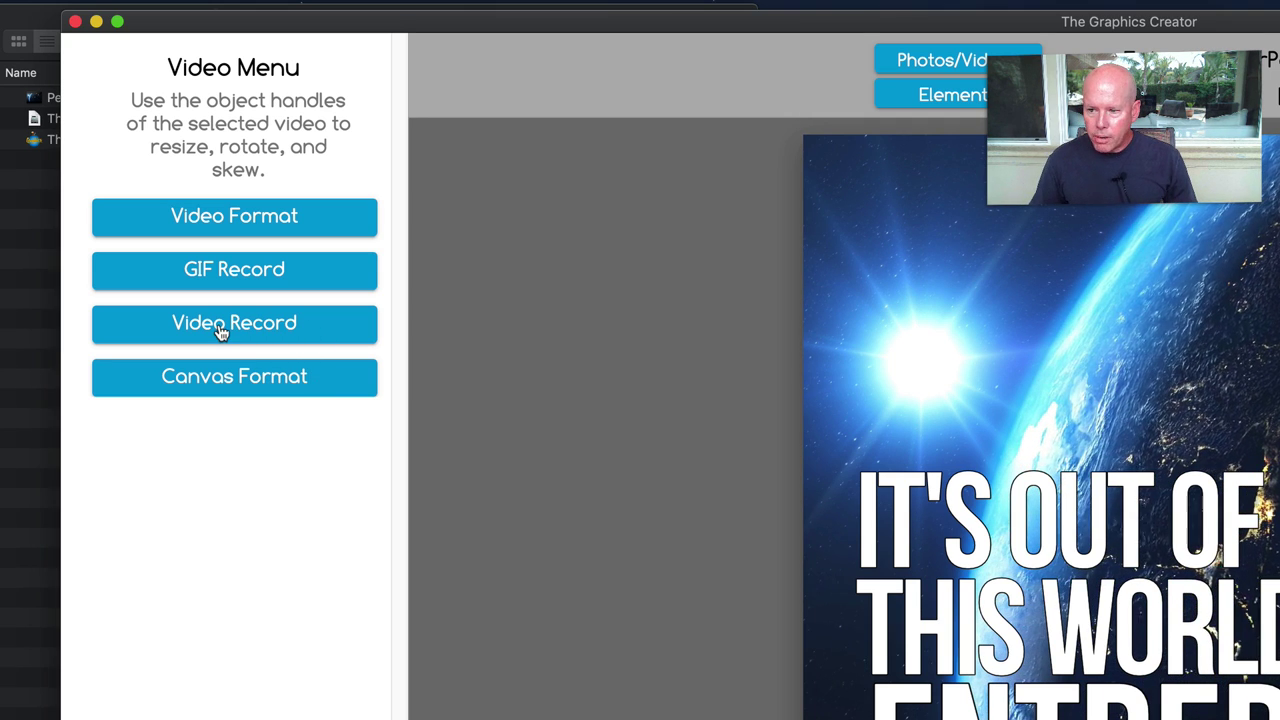
left_click(219, 325)
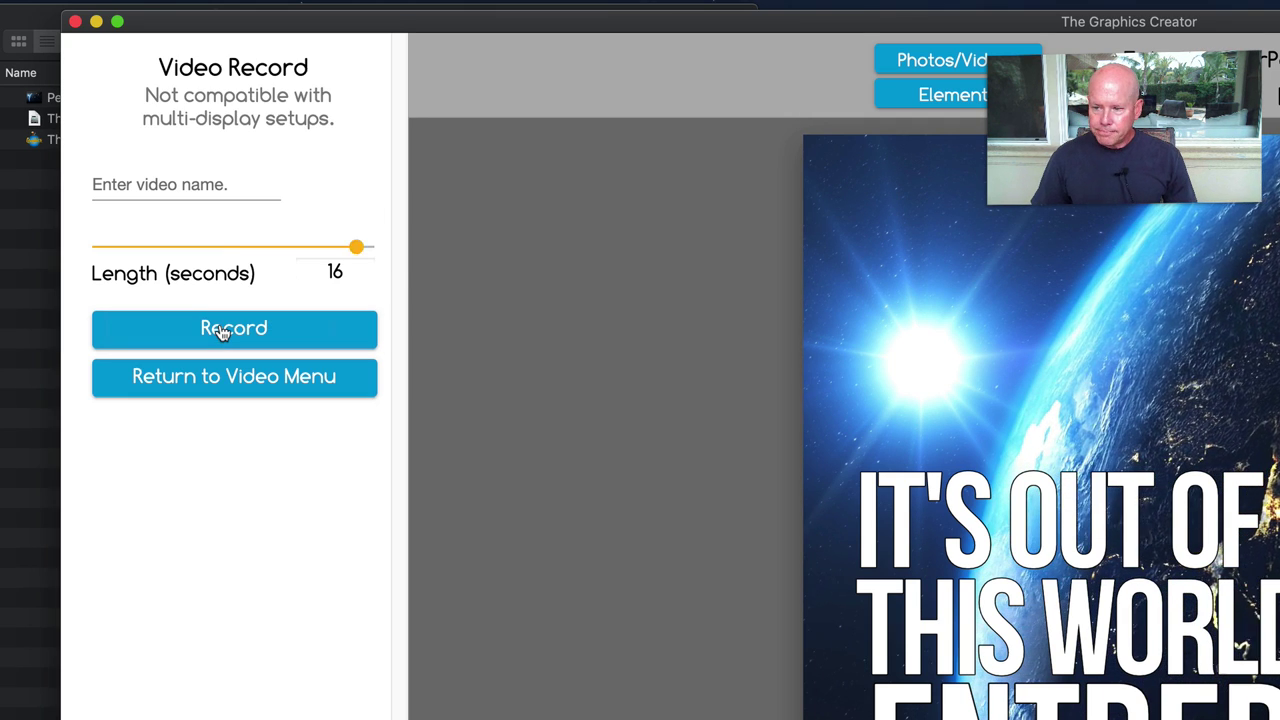
left_click(147, 183)
type("outersp")
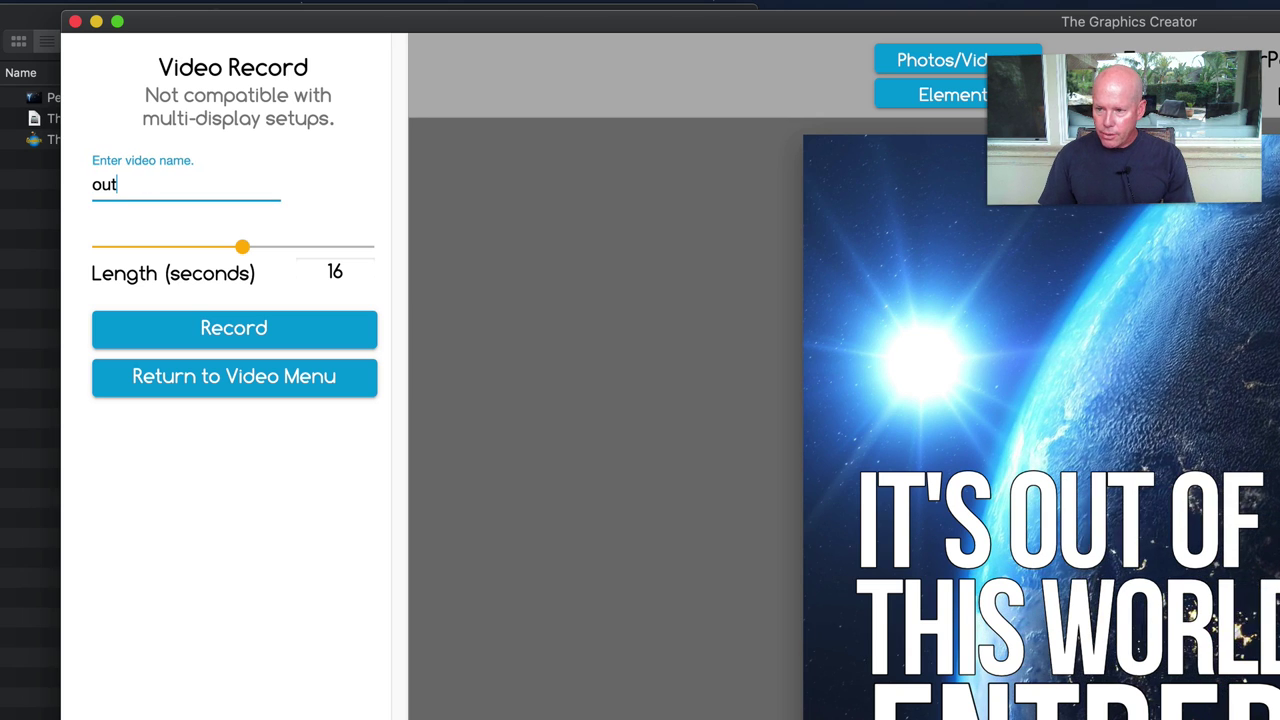
type("ace ad")
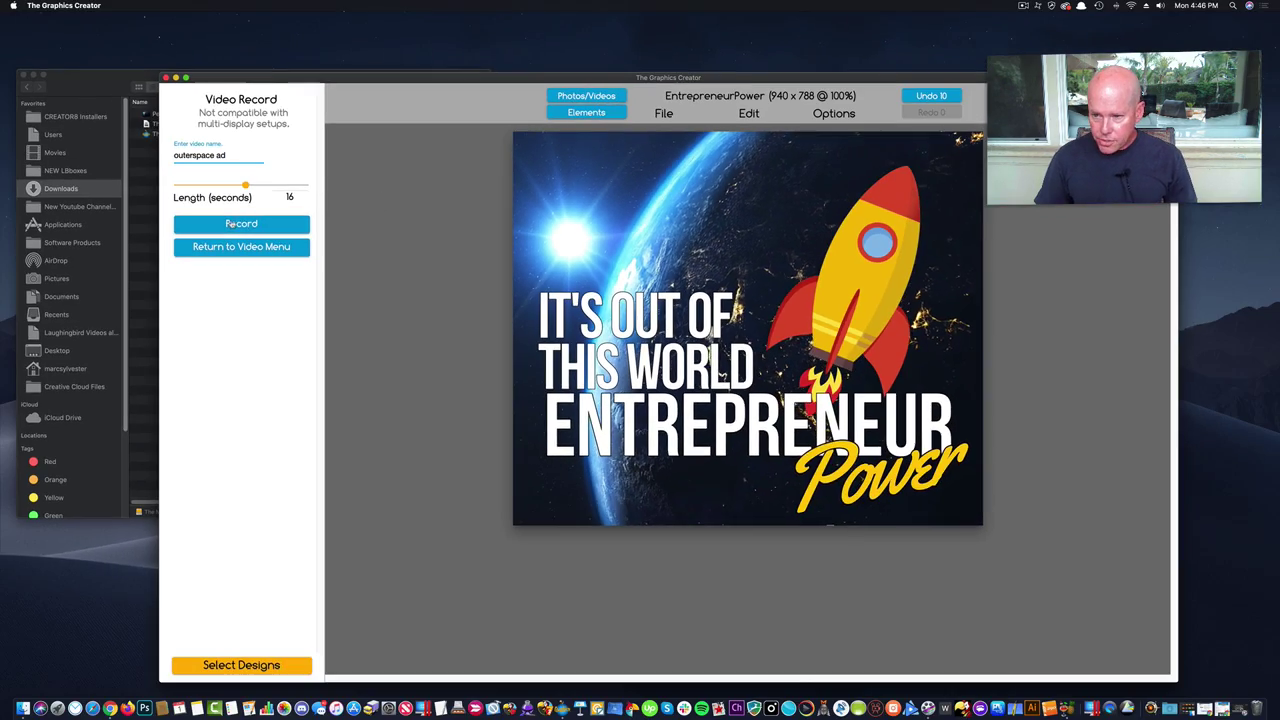
key("Return")
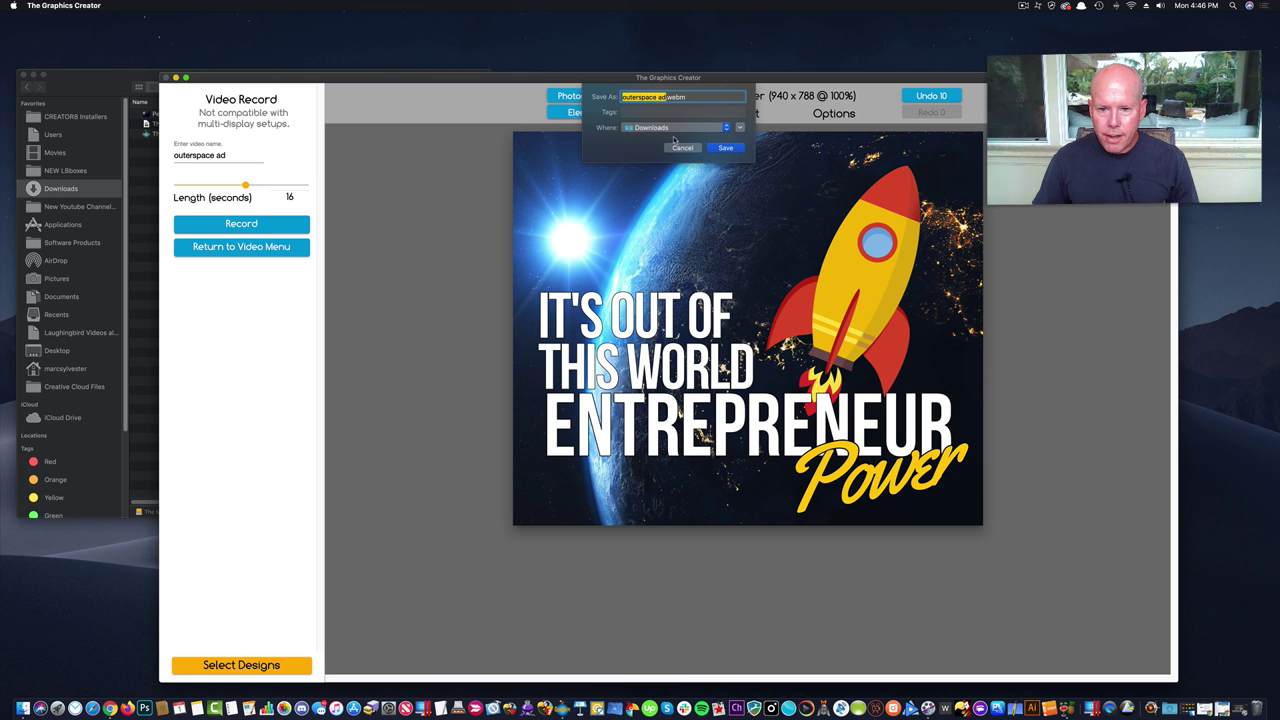
left_click(727, 148)
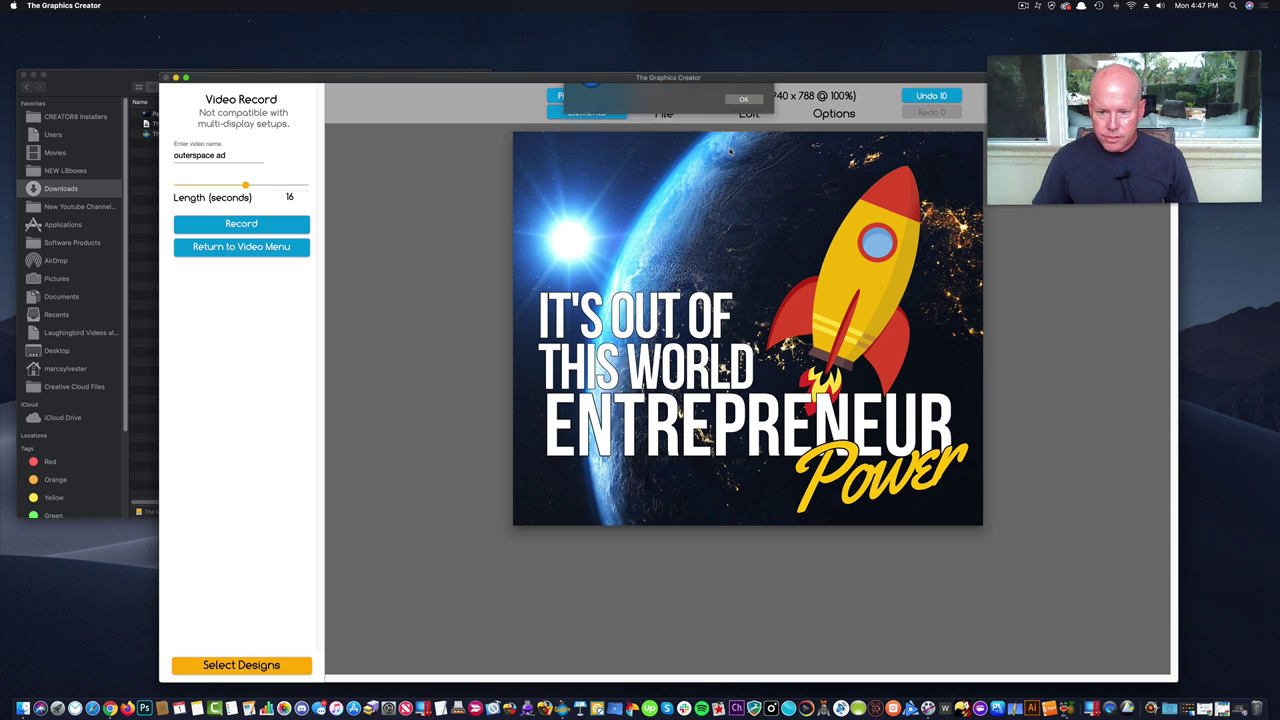
left_click(738, 123)
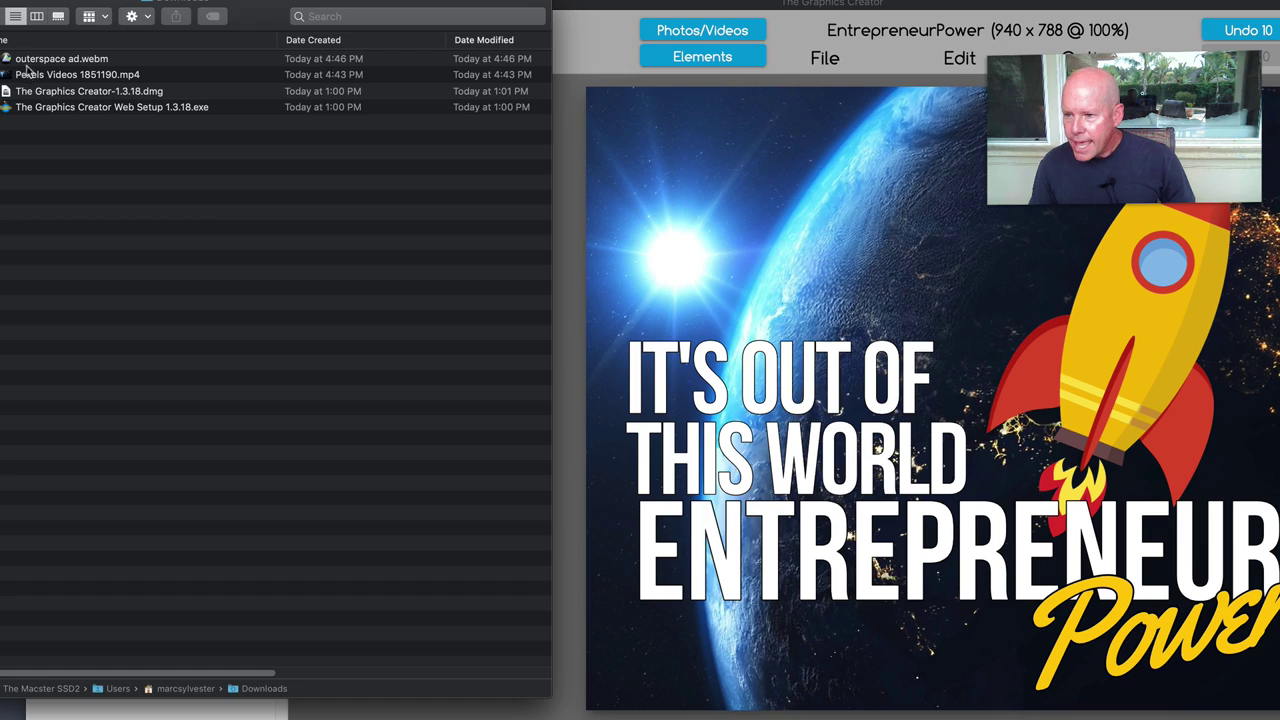
Move the Finder Downloads window aside to reveal the poster editor.
left_click_drag(160, 79, 748, 44)
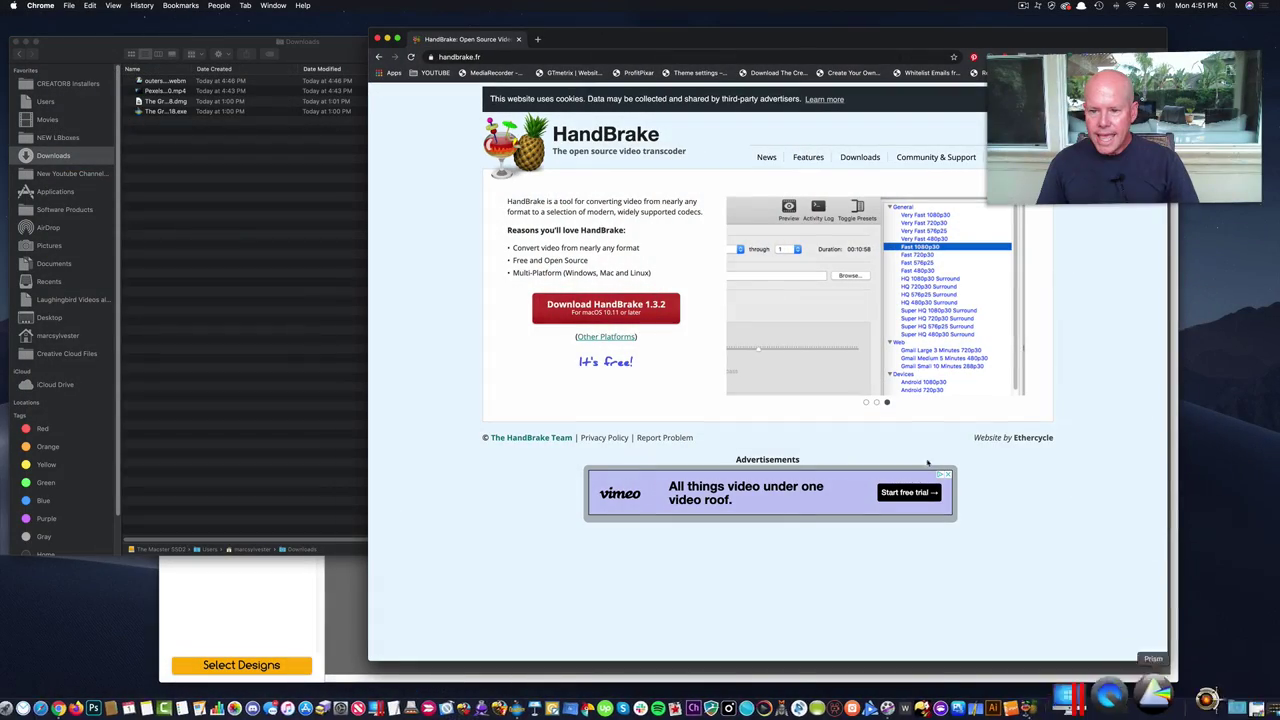
Switch to Chrome and select the handbrake.fr web address.
left_click(576, 149)
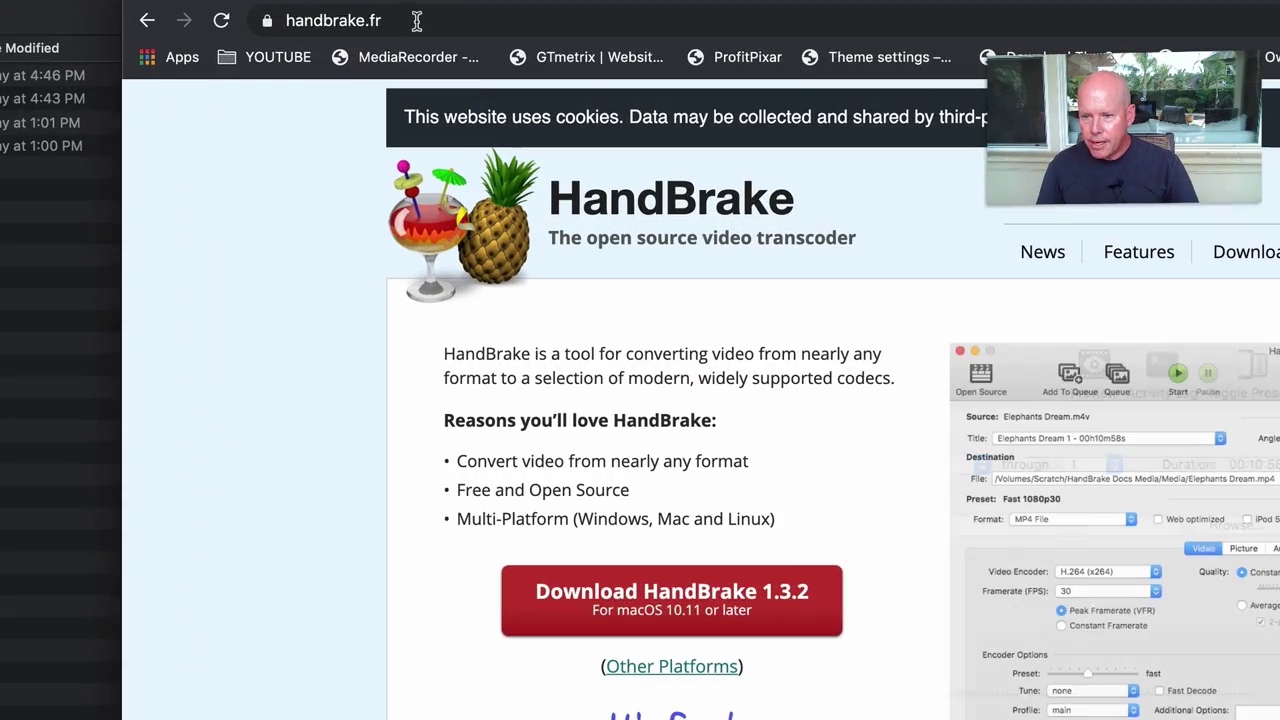
left_click(427, 56)
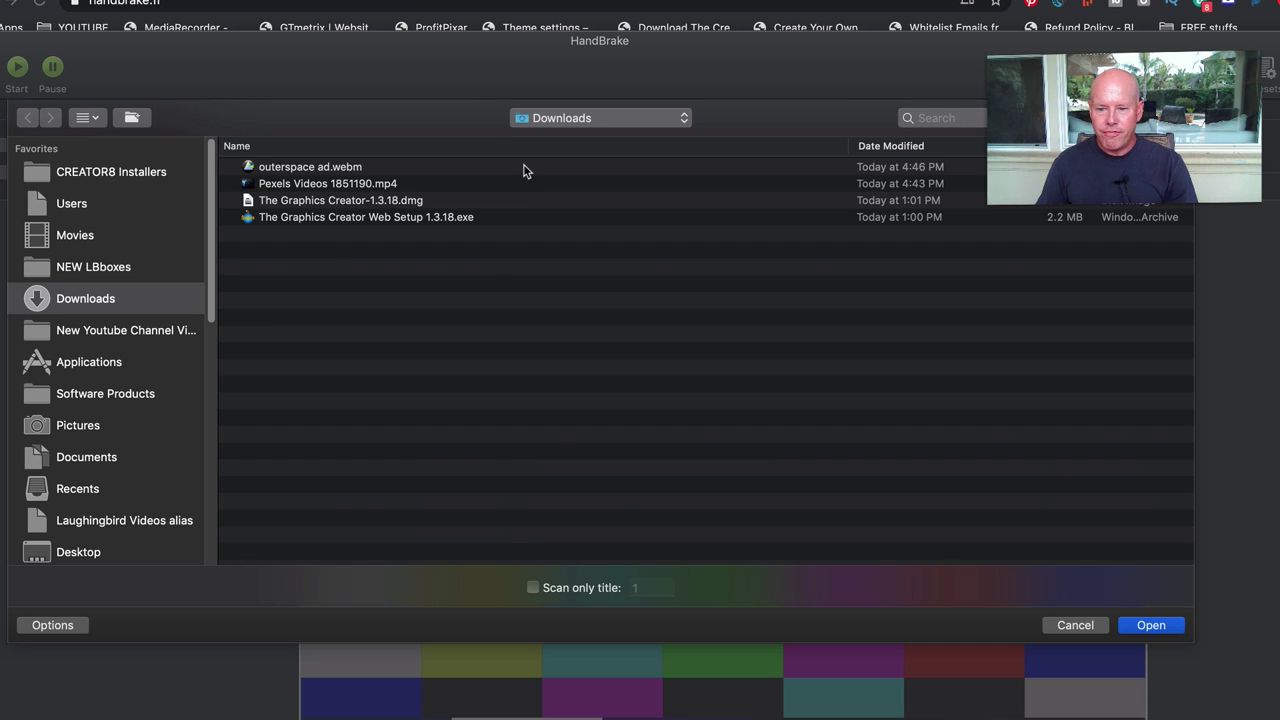
Load outerspace ad.webm as the source with MP4 File output, then review Dimensions and Filters.
left_click(305, 170)
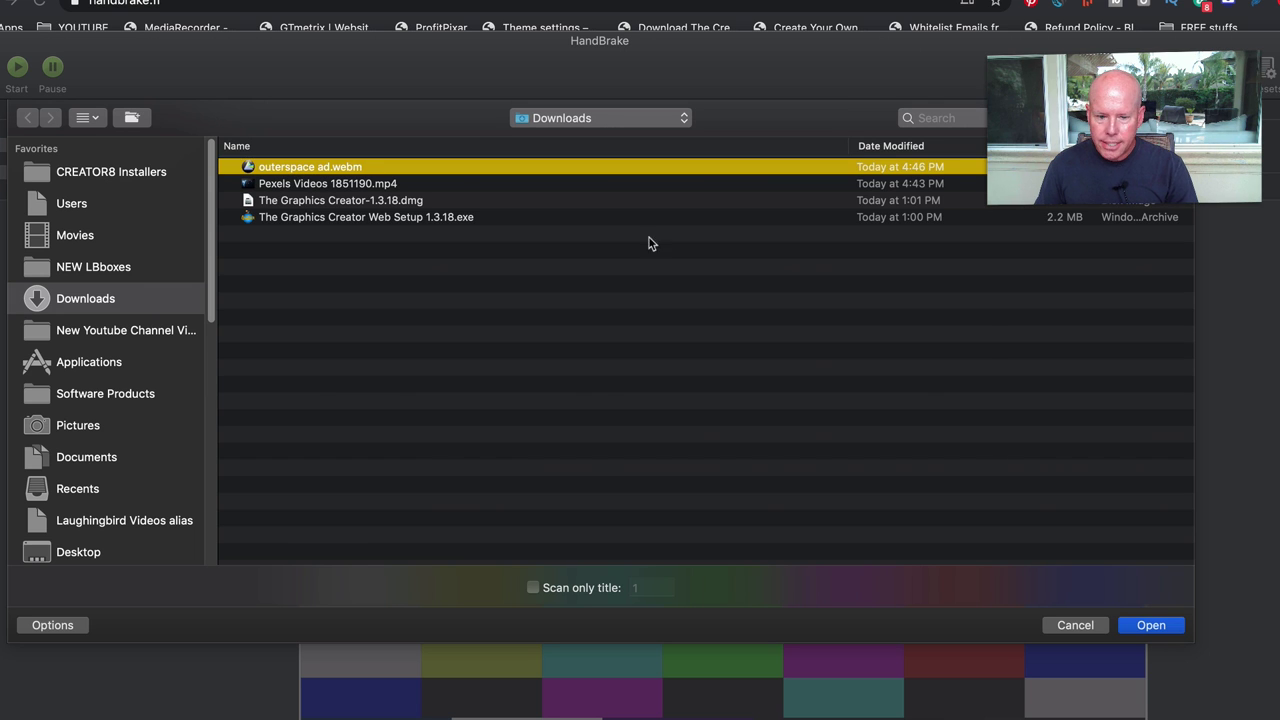
left_click(1150, 625)
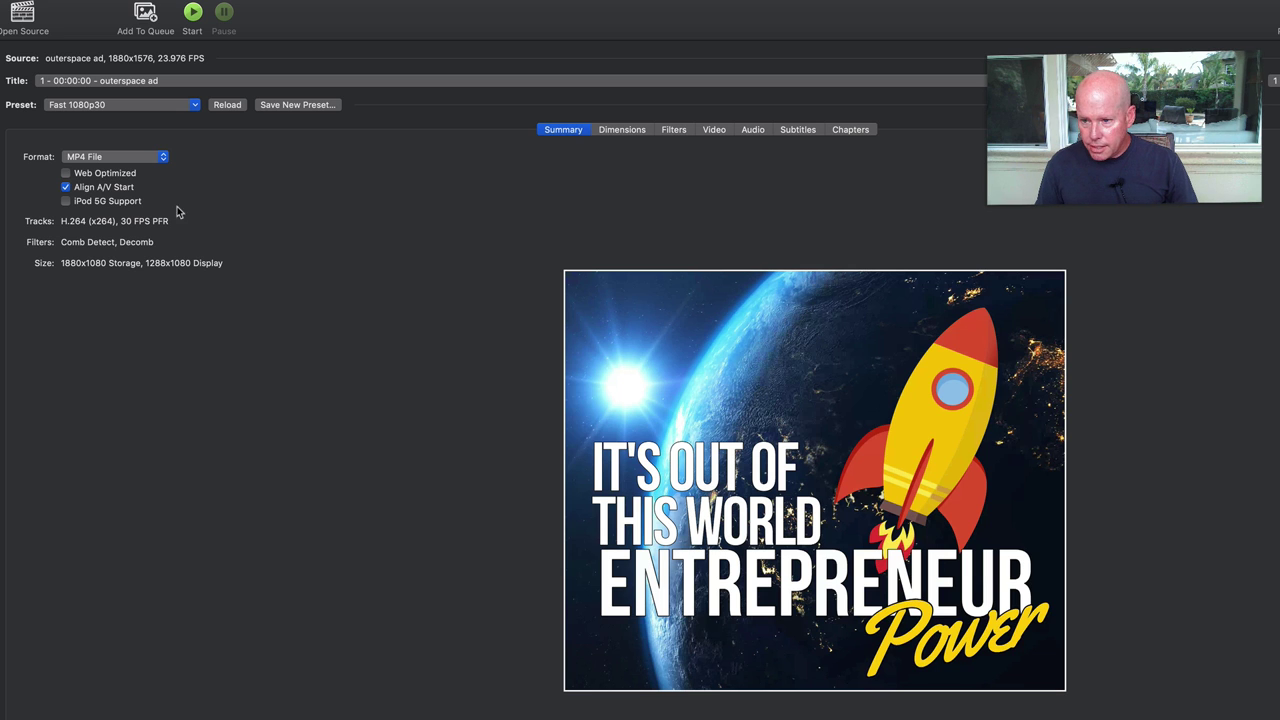
left_click(99, 160)
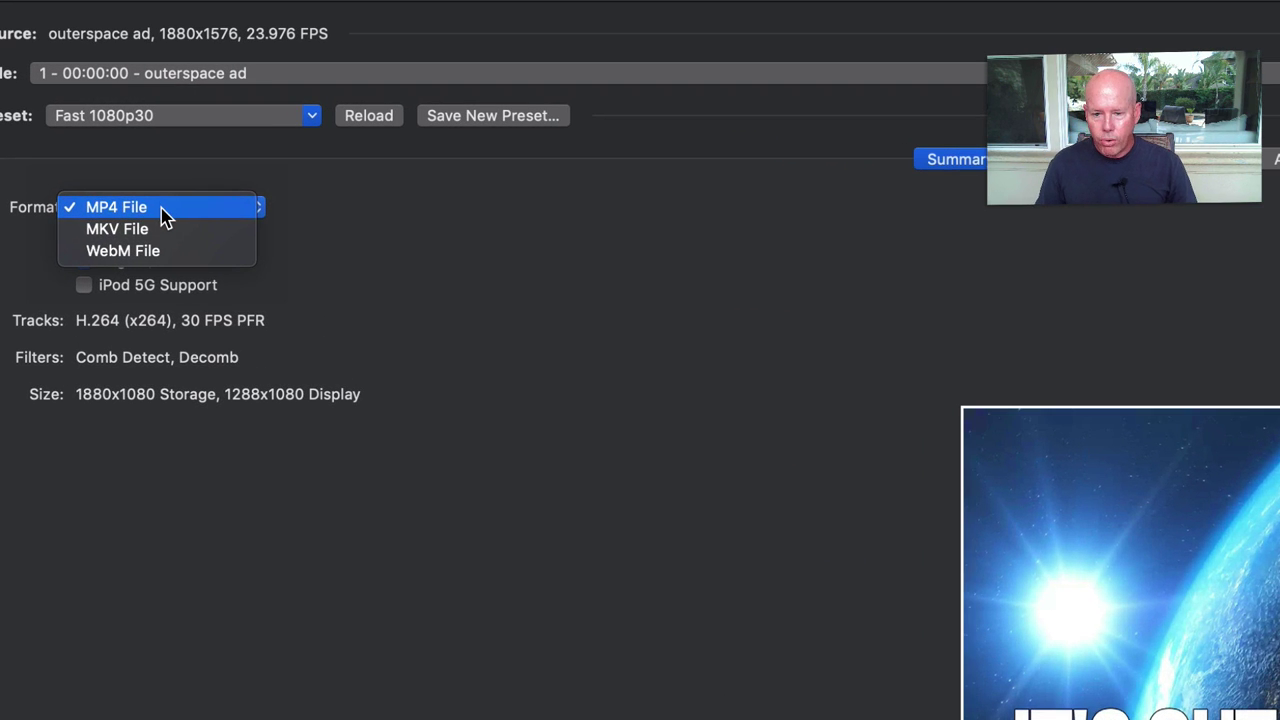
left_click(165, 208)
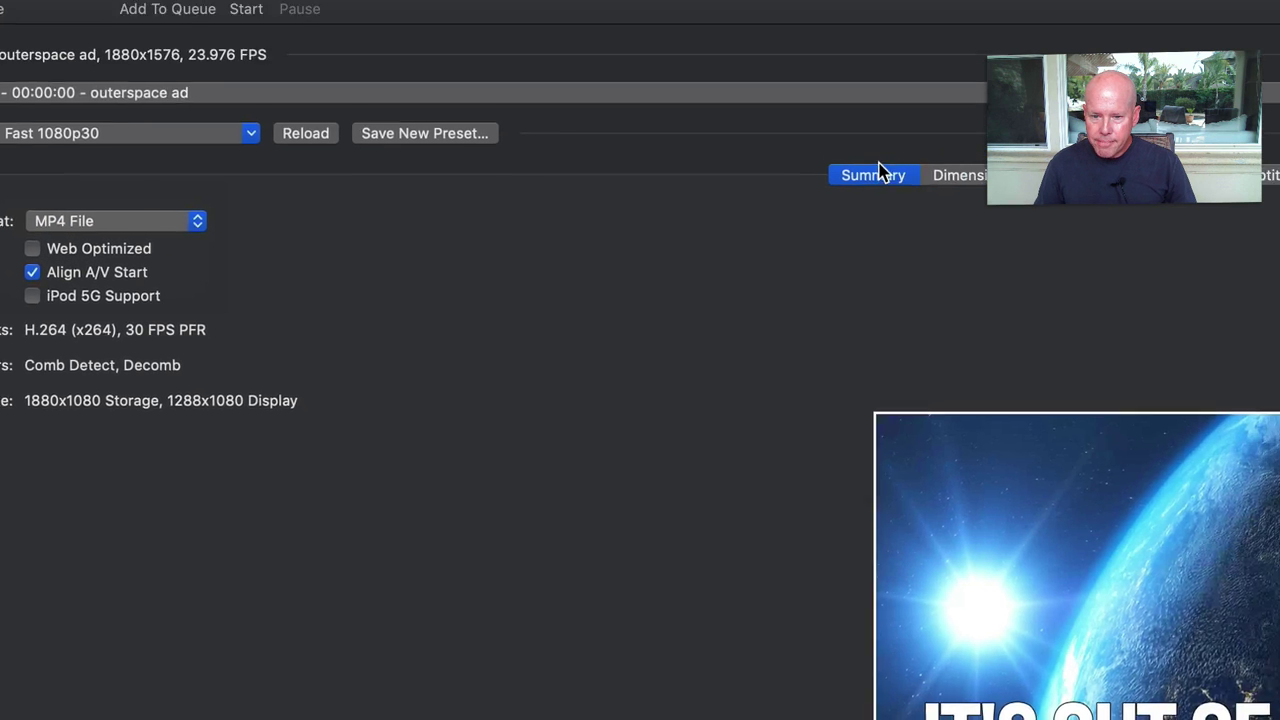
left_click(960, 174)
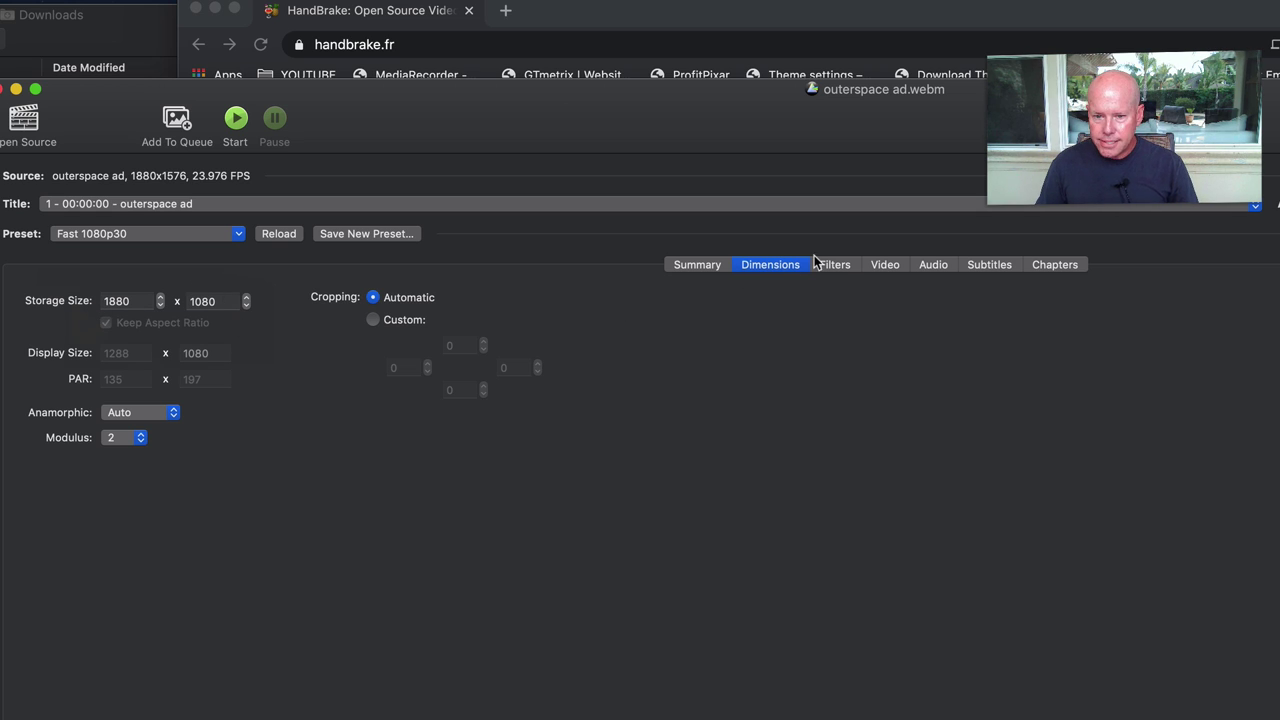
left_click(845, 270)
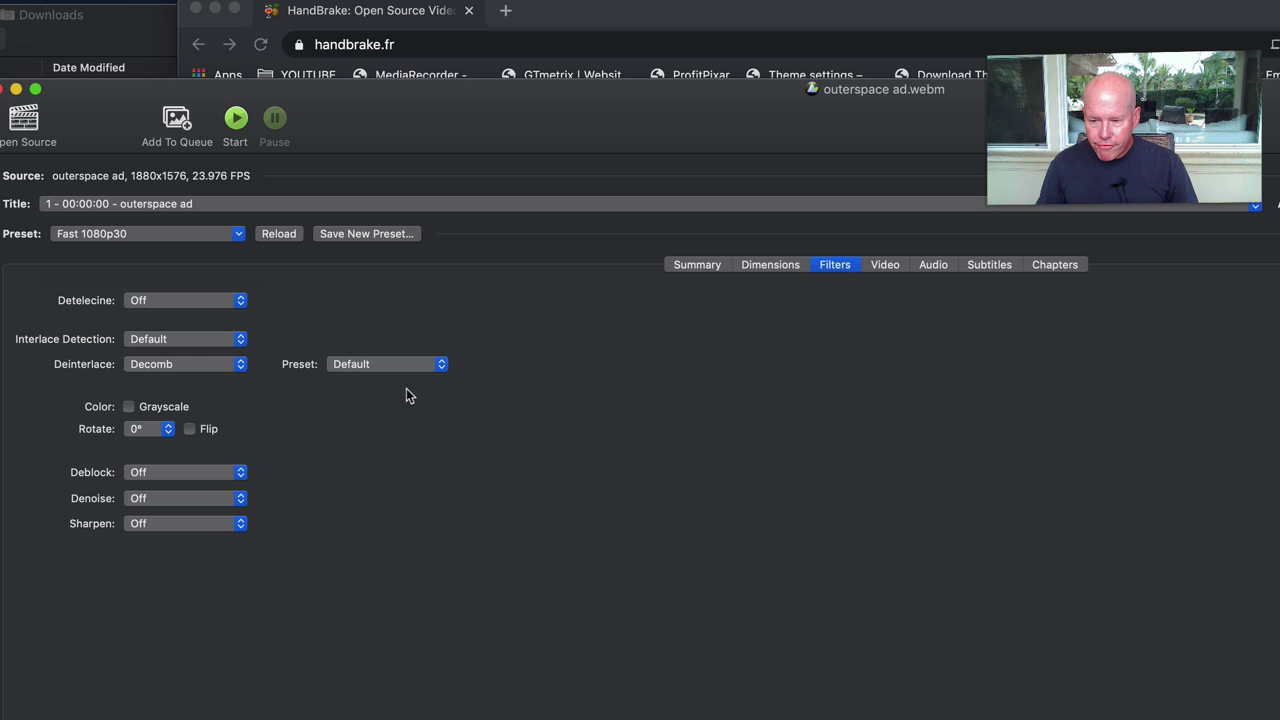
Set the video encoder to MPEG-4 with a constant 30 FPS frame rate.
left_click(885, 265)
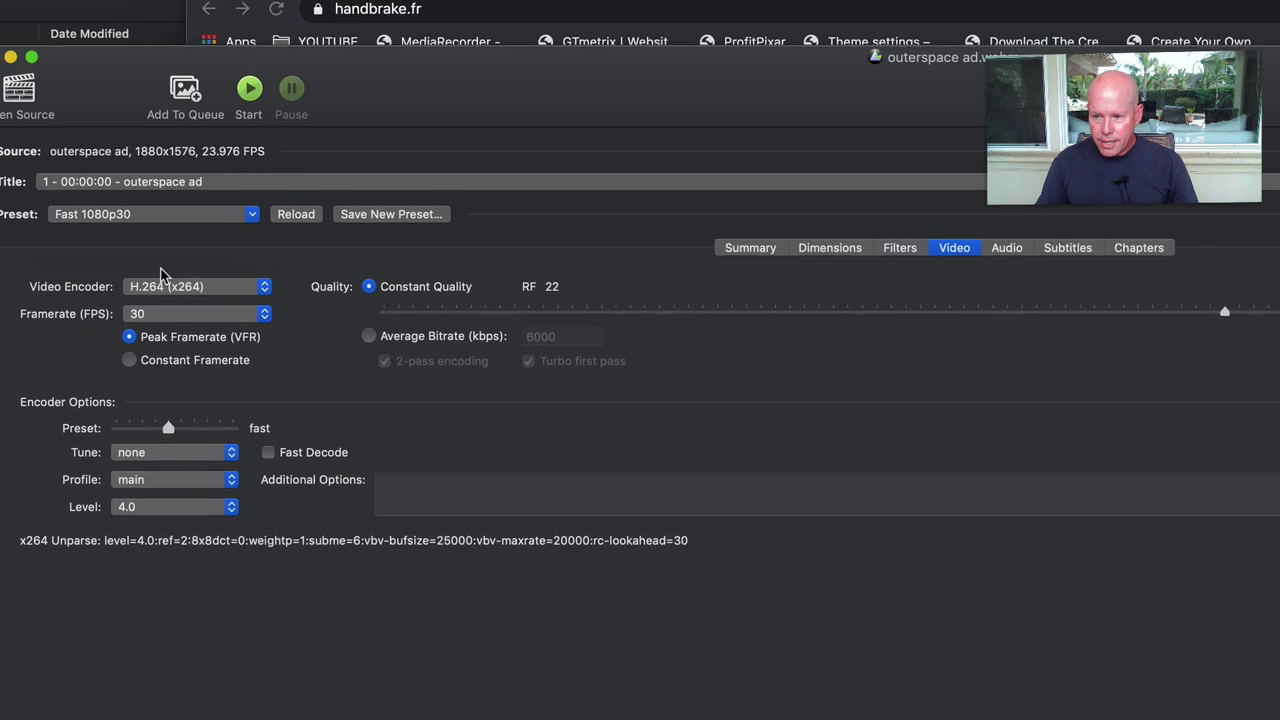
left_click(208, 277)
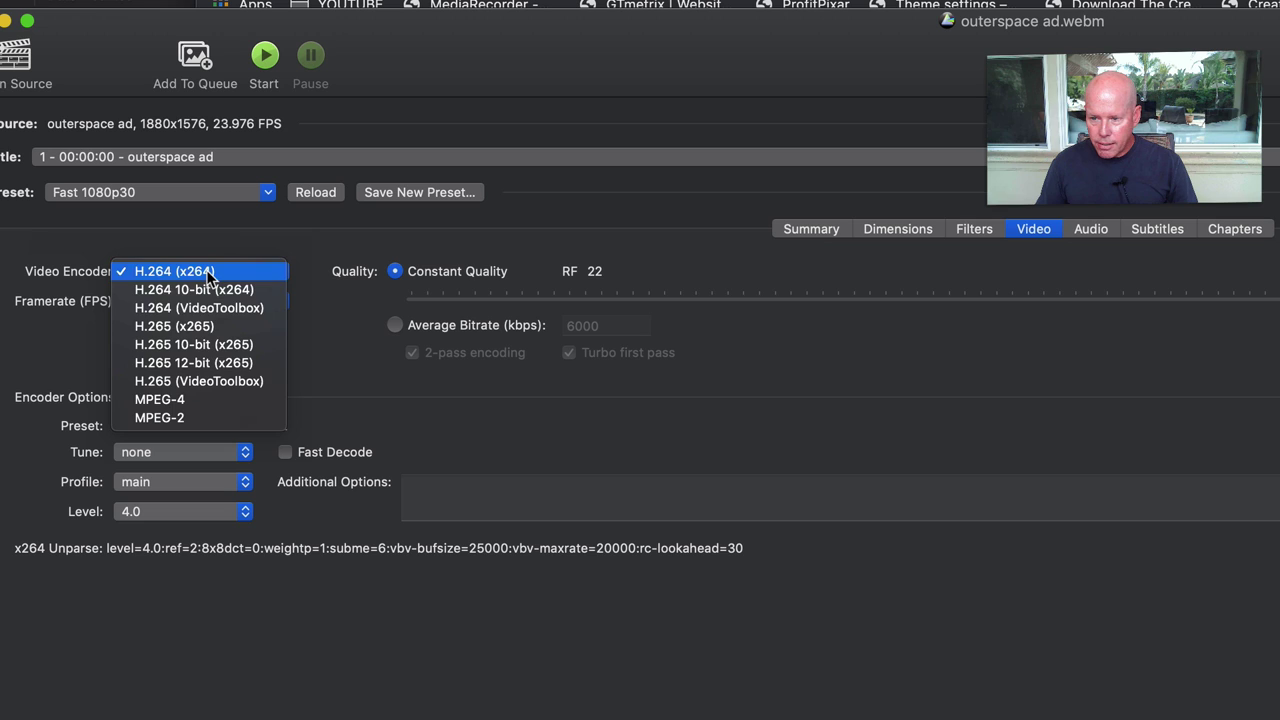
left_click(204, 398)
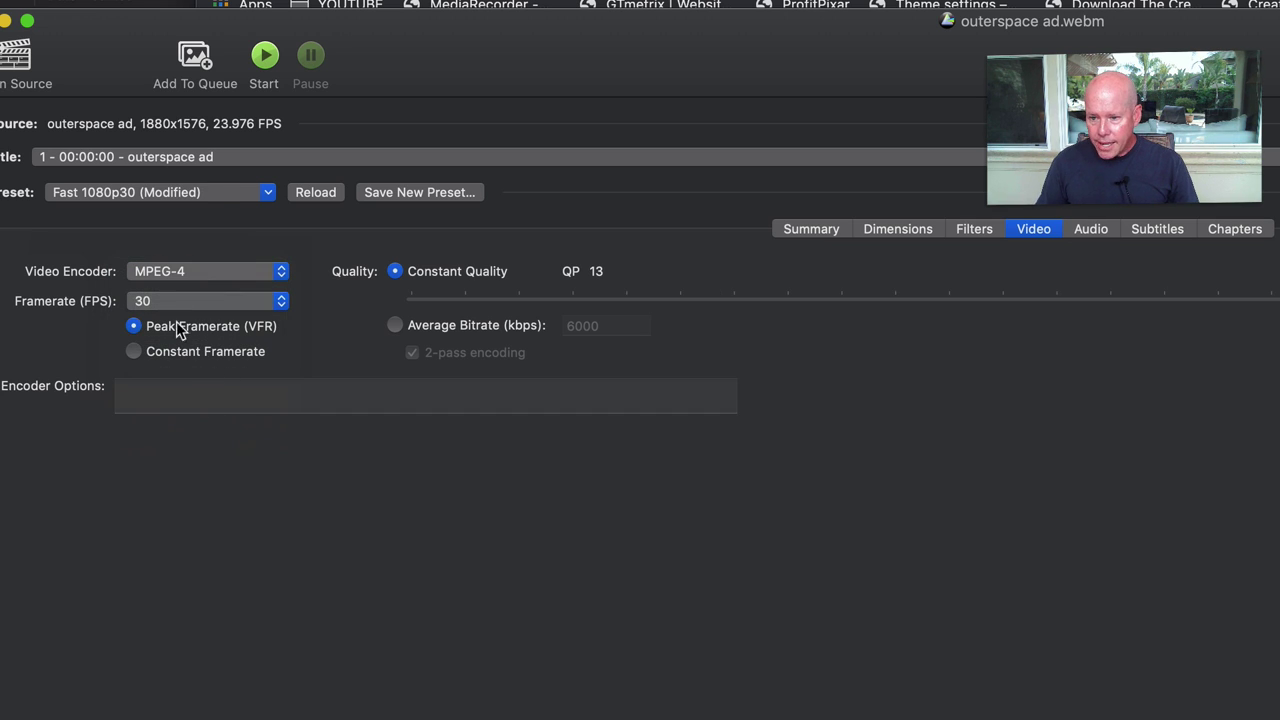
left_click(133, 351)
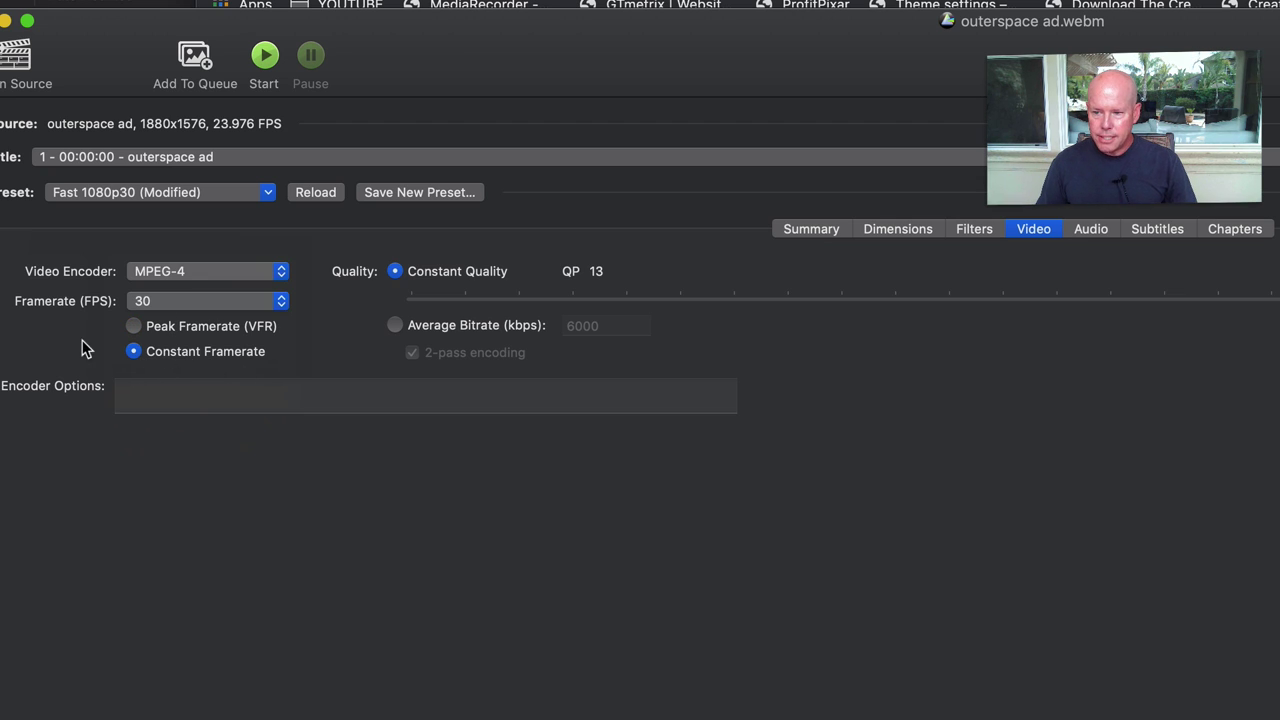
left_click(177, 309)
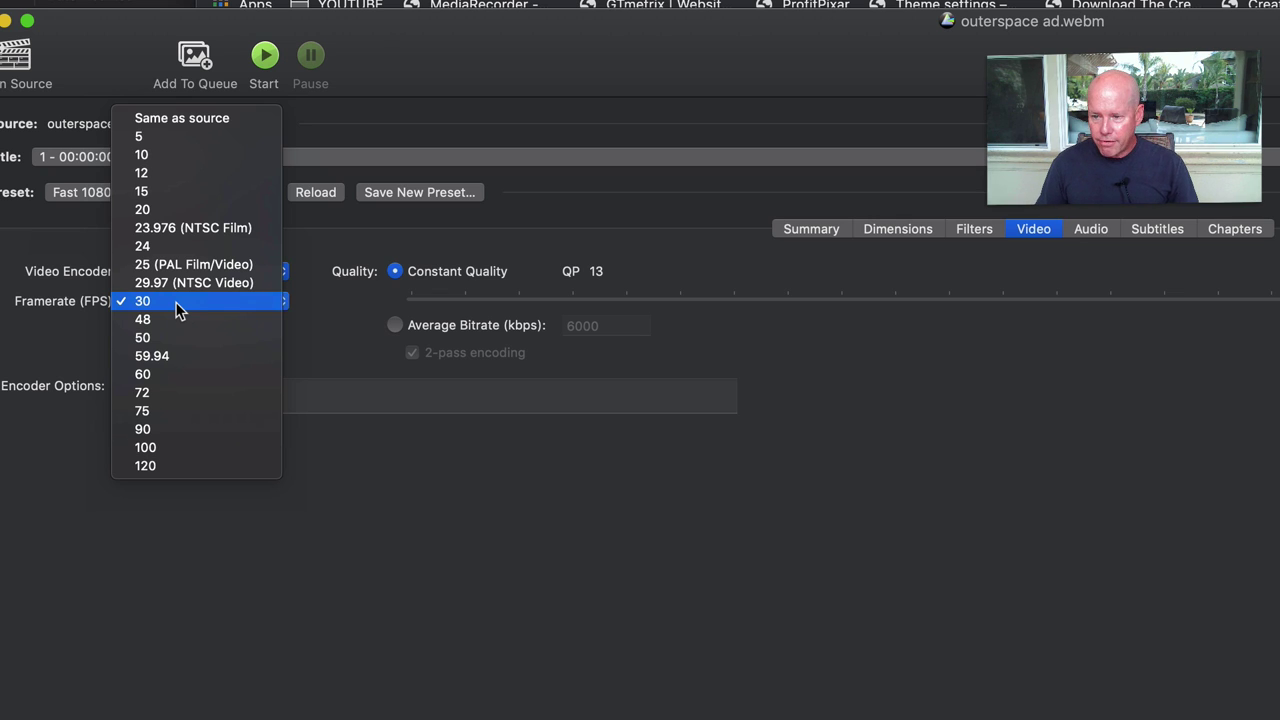
left_click(176, 304)
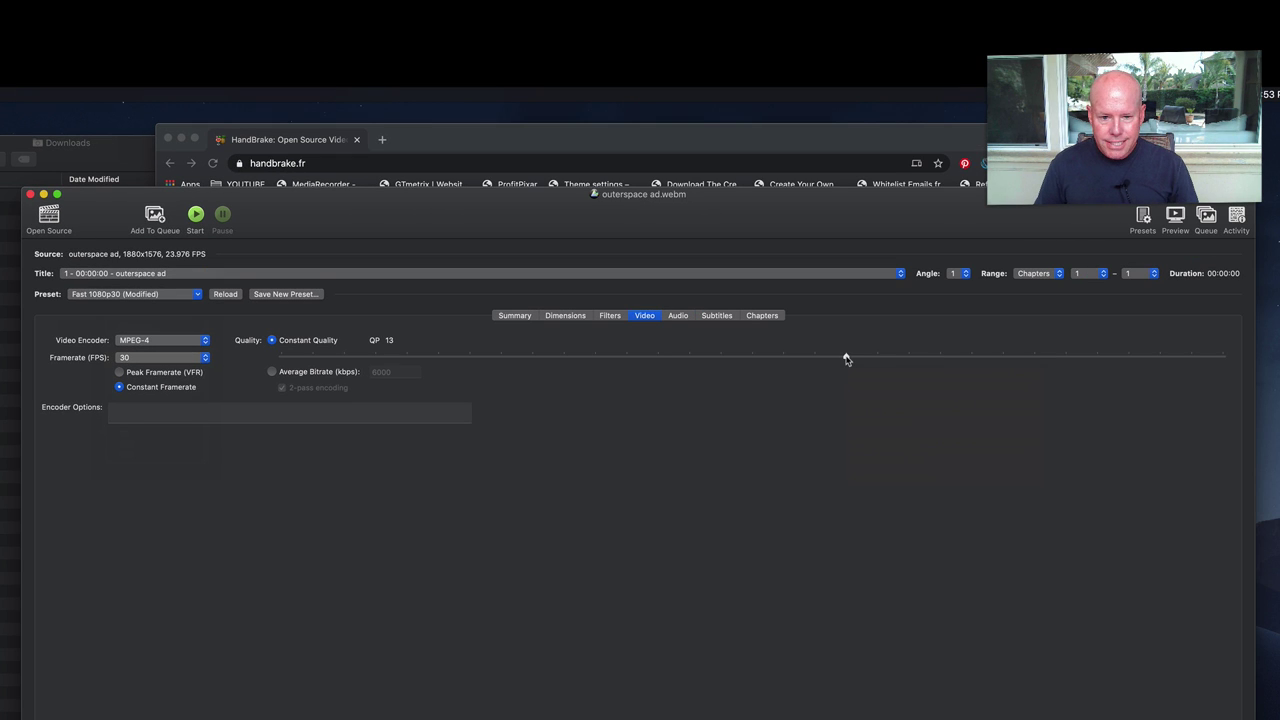
Drag Constant Quality to its maximum so QP reads 1.
left_click_drag(846, 357, 1226, 371)
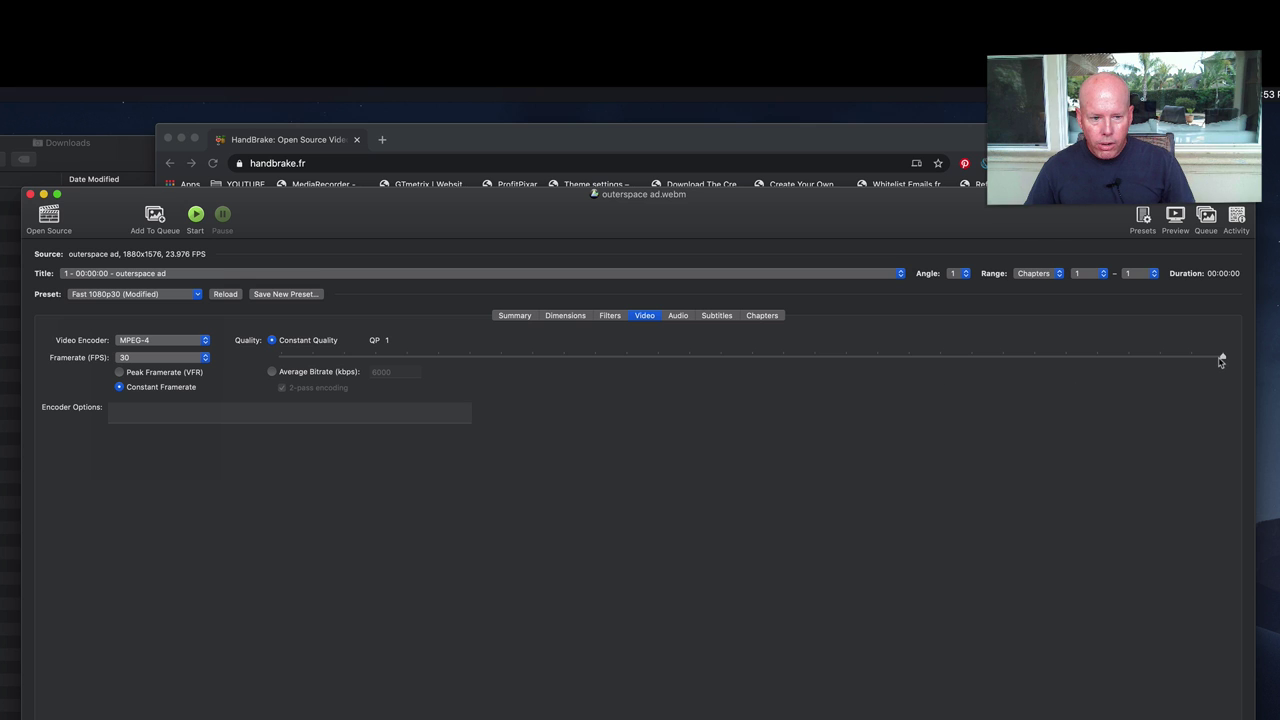
left_click_drag(1221, 360, 285, 388)
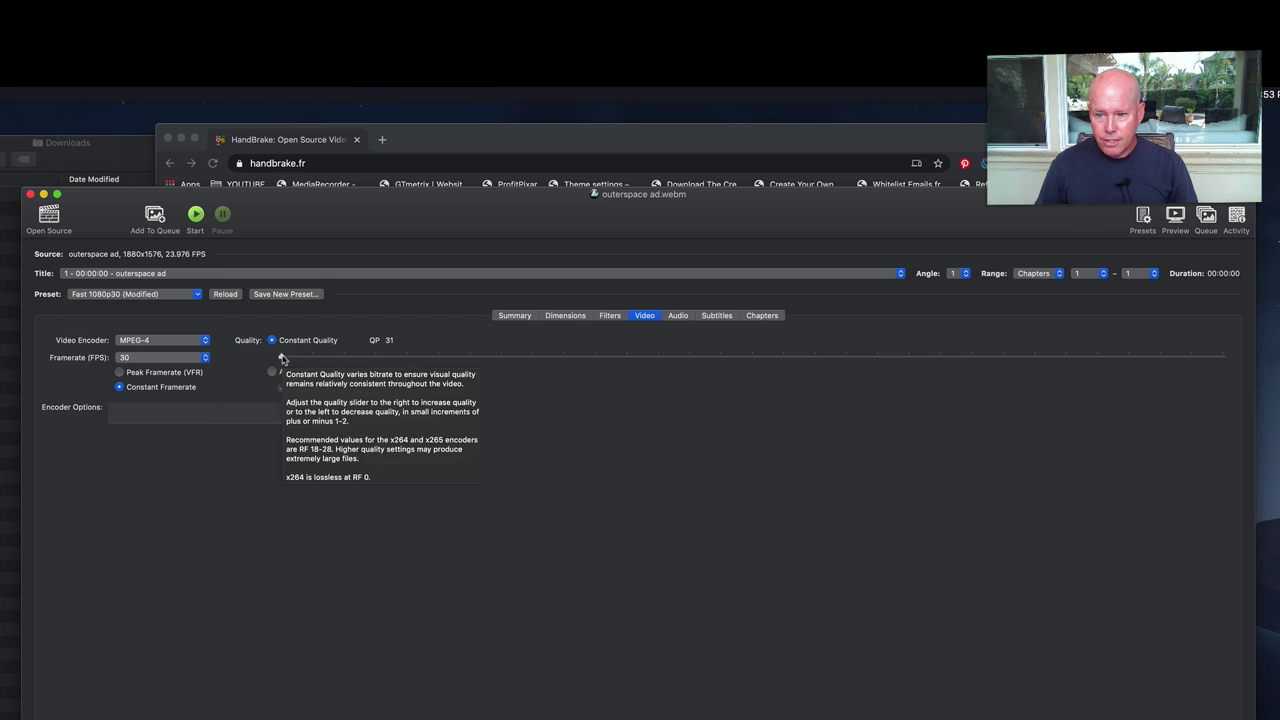
left_click_drag(283, 358, 1267, 387)
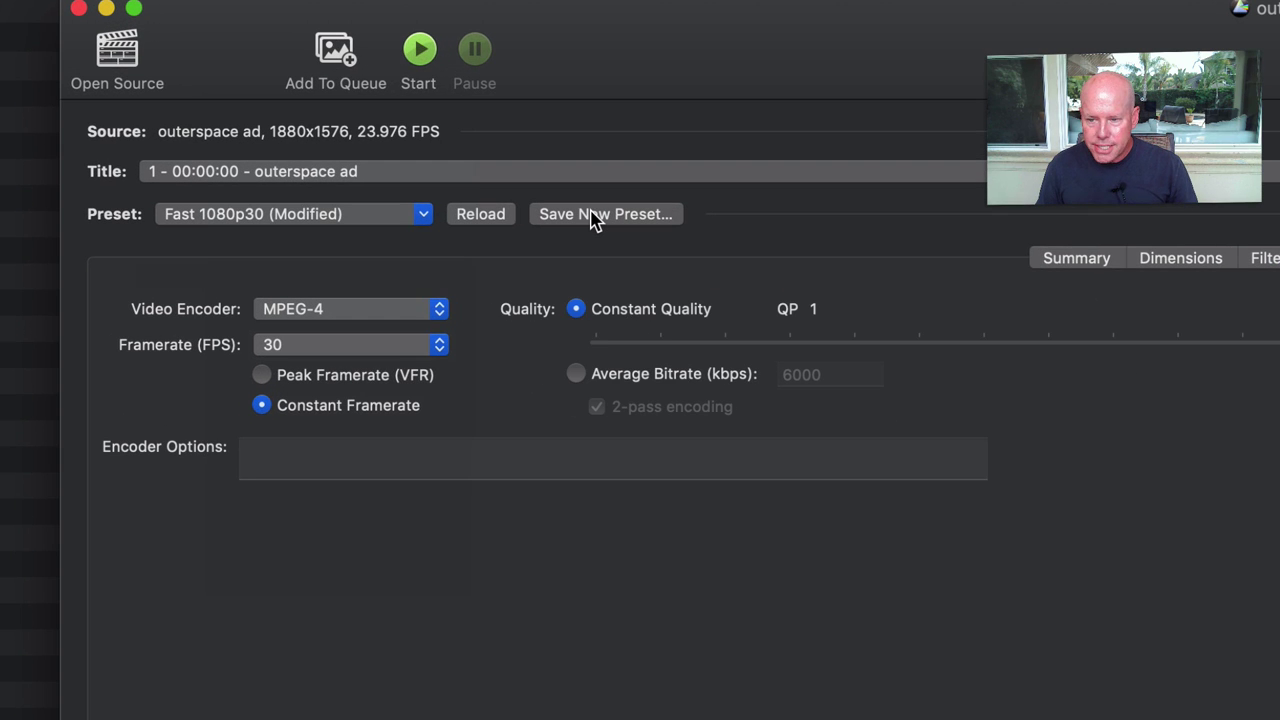
Save a new preset named 'Graphics Creator Preset' with Source Maximum dimensions.
left_click(591, 218)
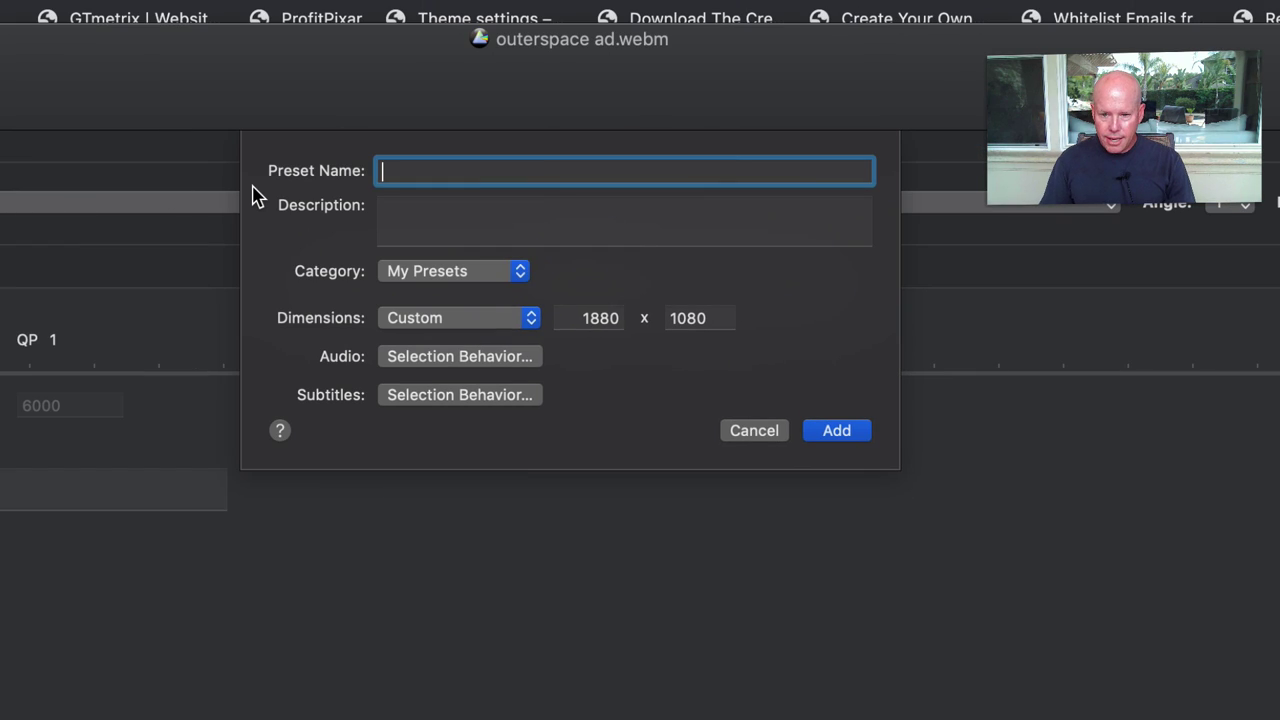
type("Graphics C")
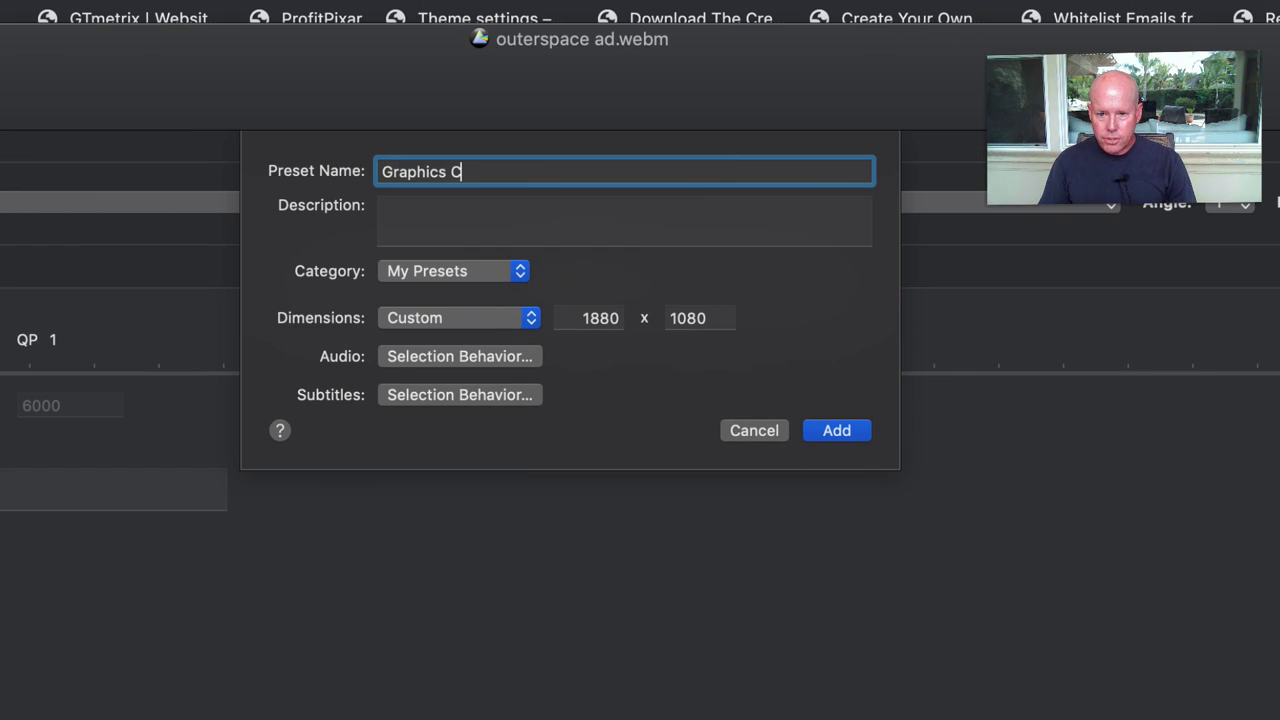
type("reator P")
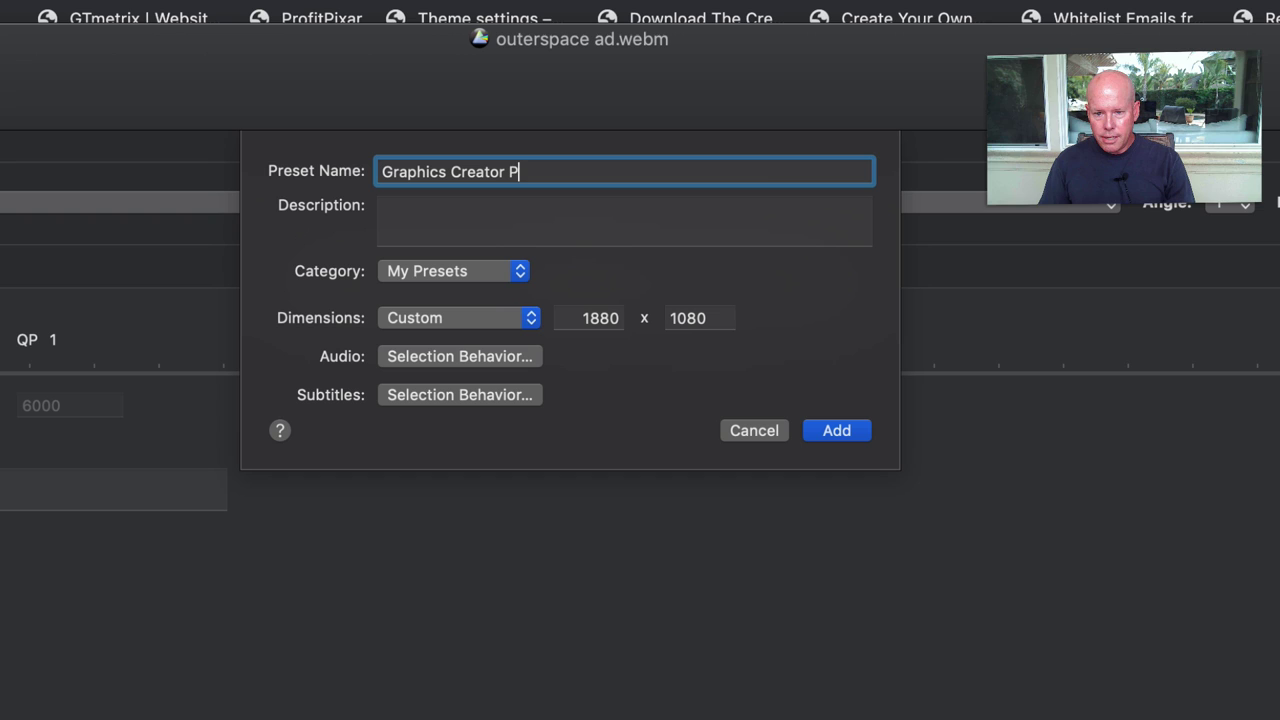
type("reset")
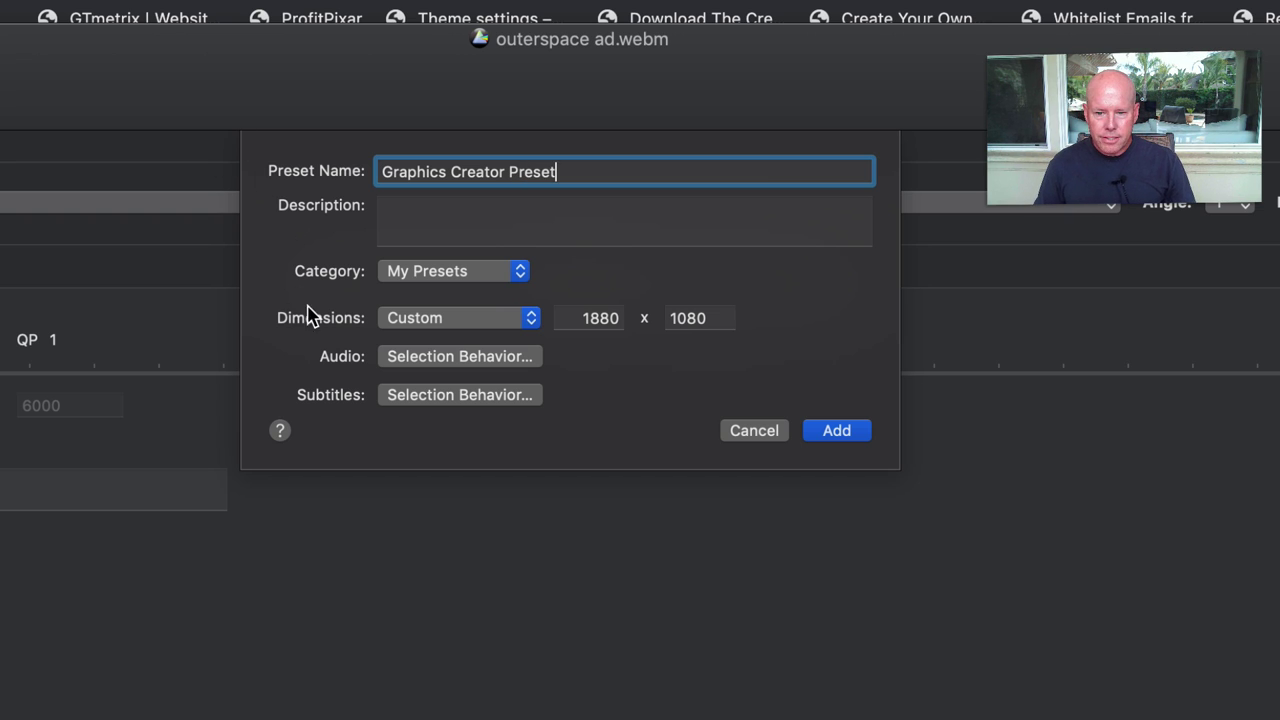
left_click(463, 319)
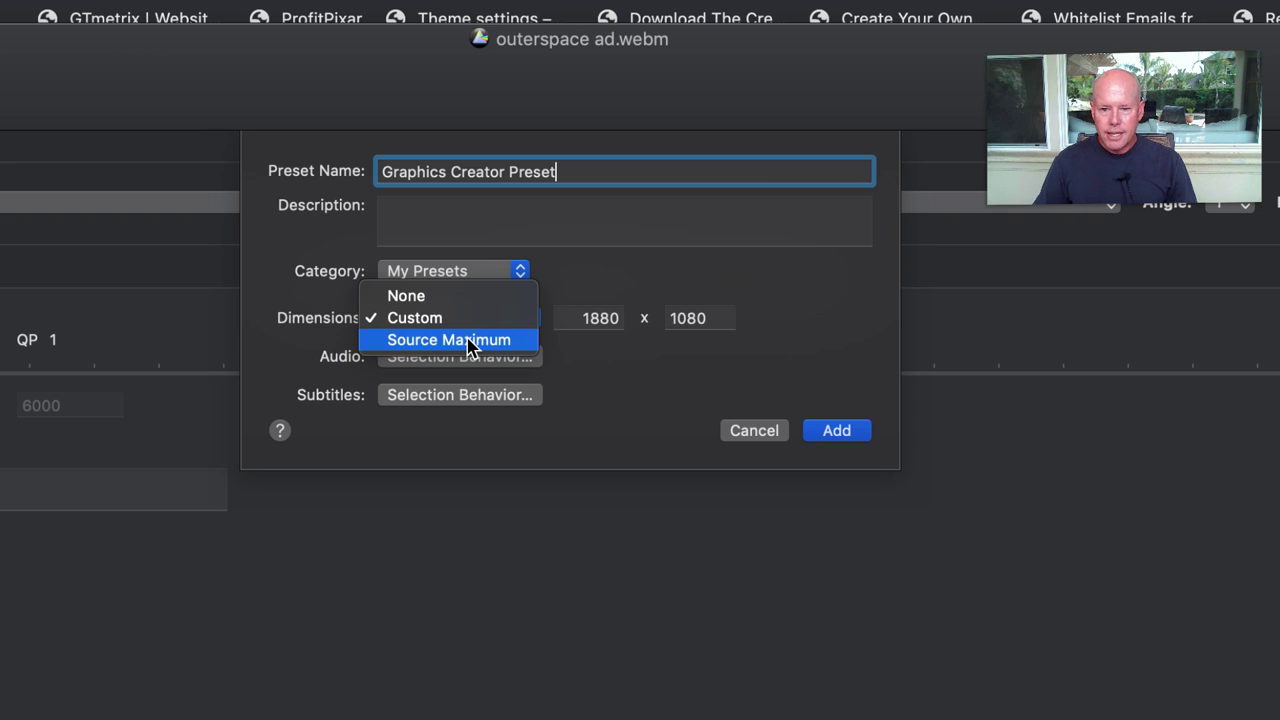
left_click(471, 345)
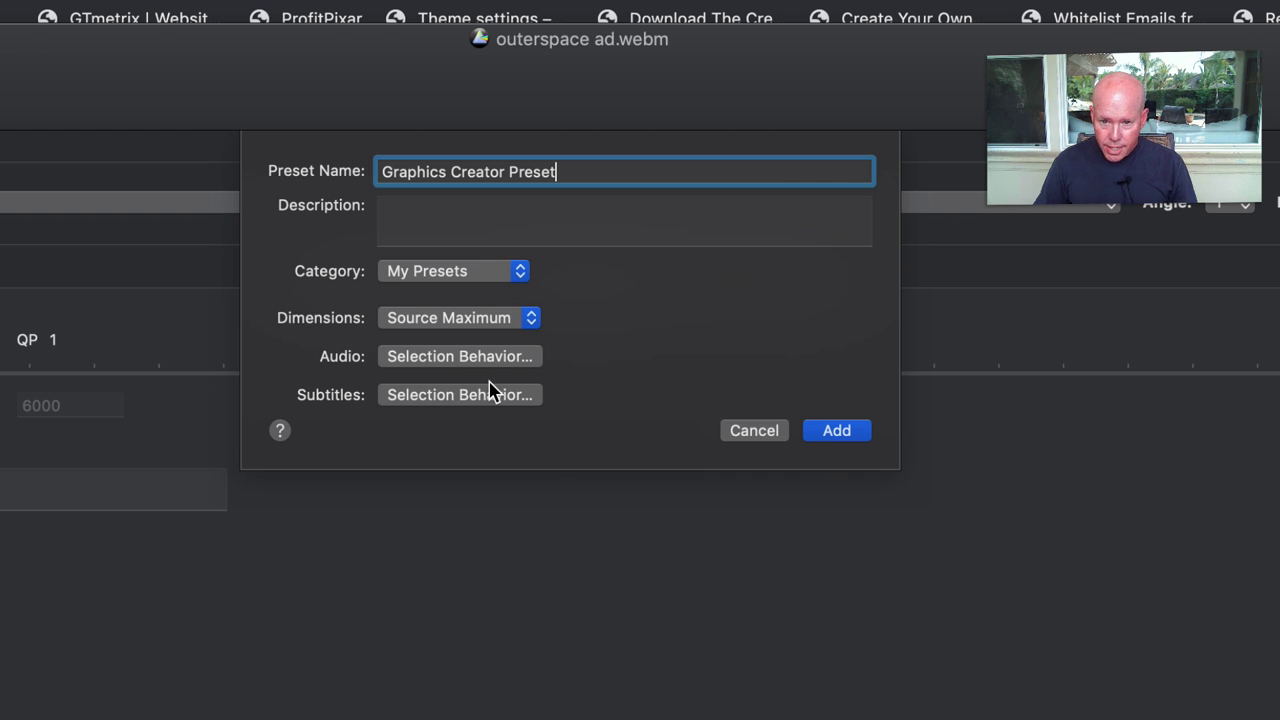
left_click(849, 431)
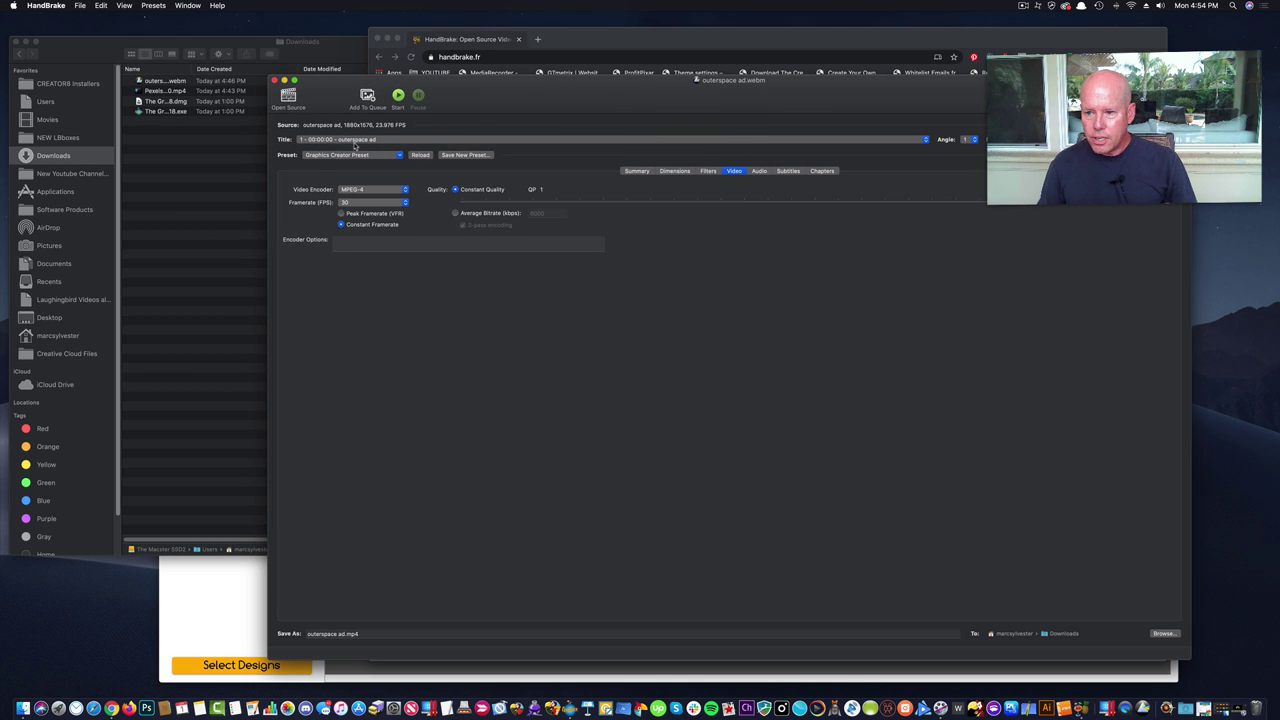
Encode outerspace ad.mp4 with the Graphics Creator Preset, then bring the Downloads folder forward.
left_click(372, 157)
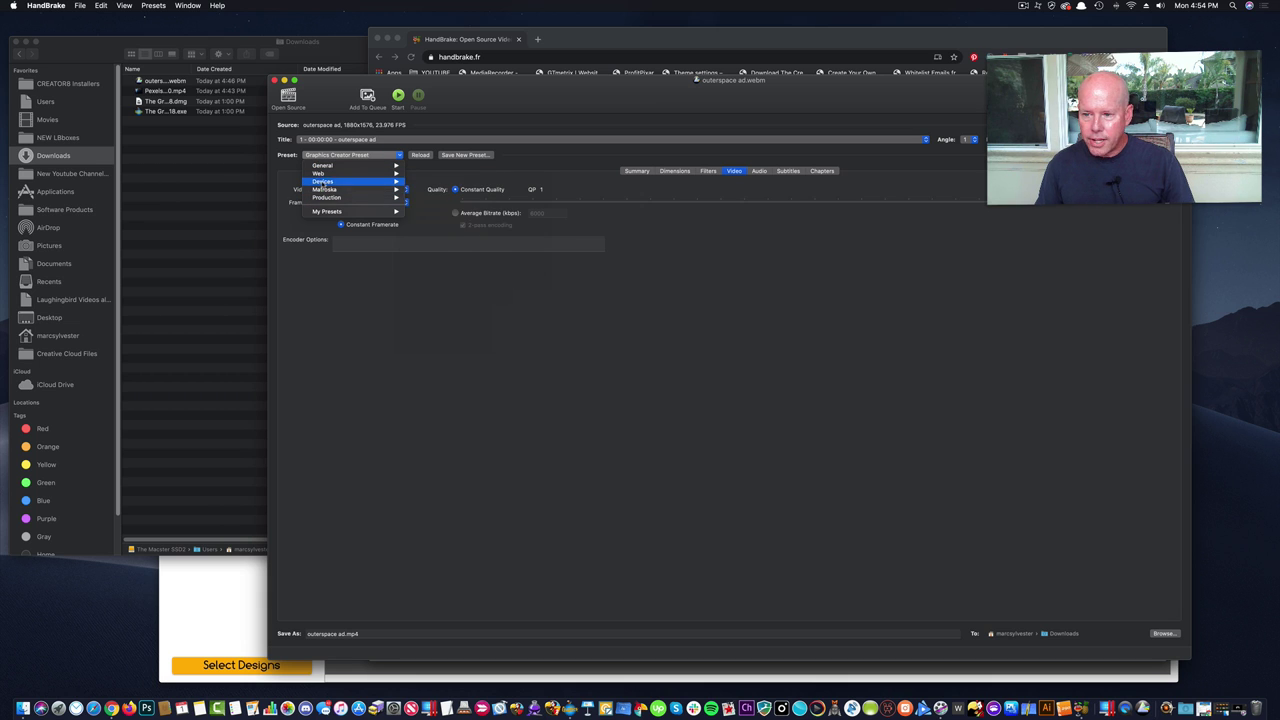
left_click(330, 157)
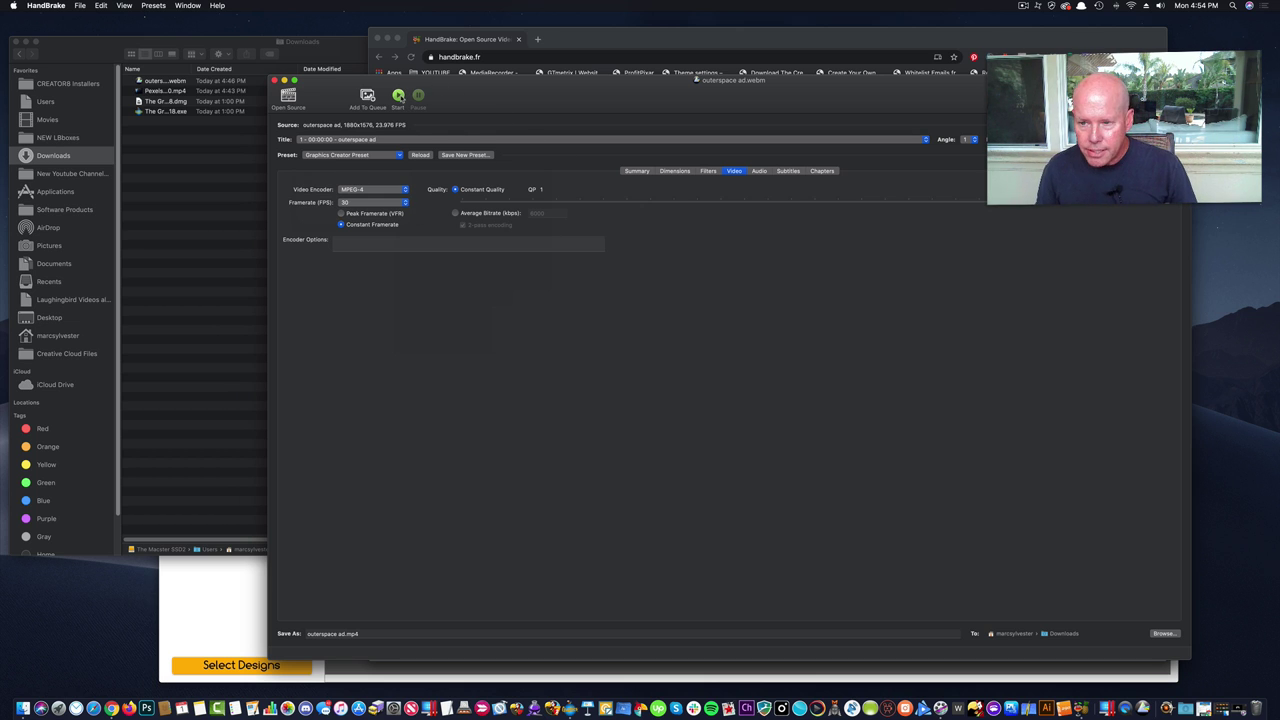
left_click(398, 96)
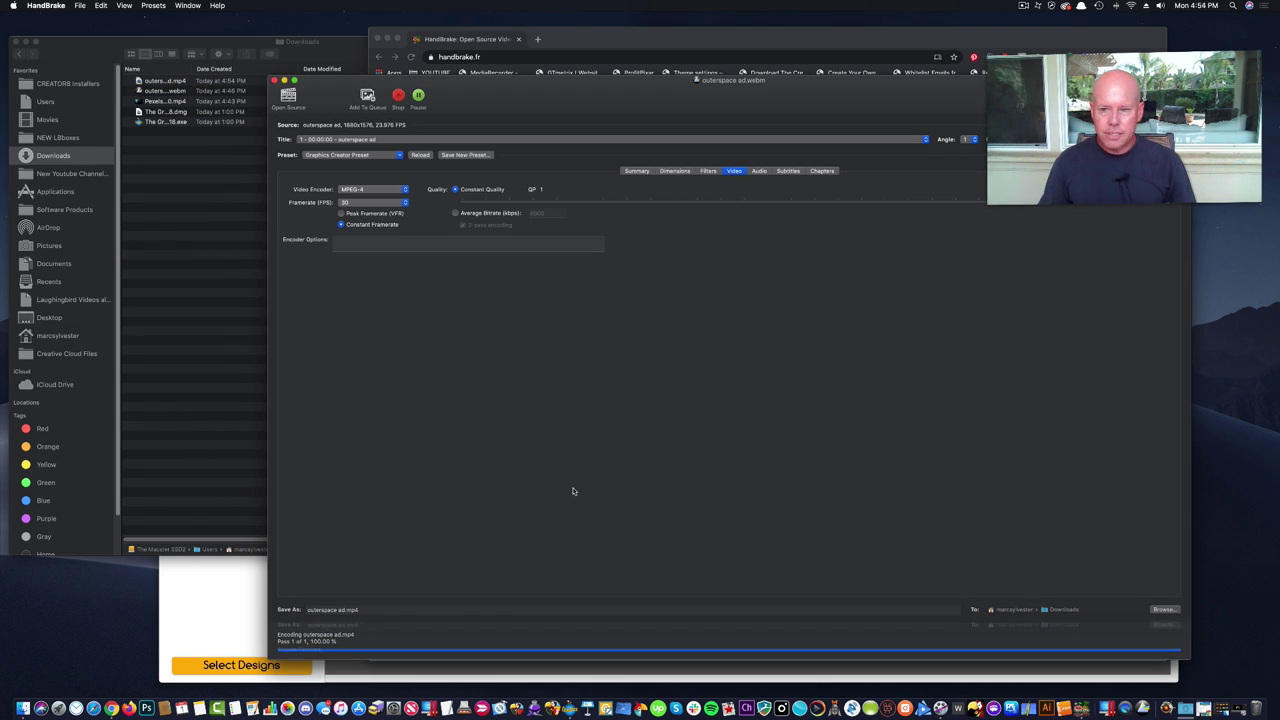
left_click(240, 233)
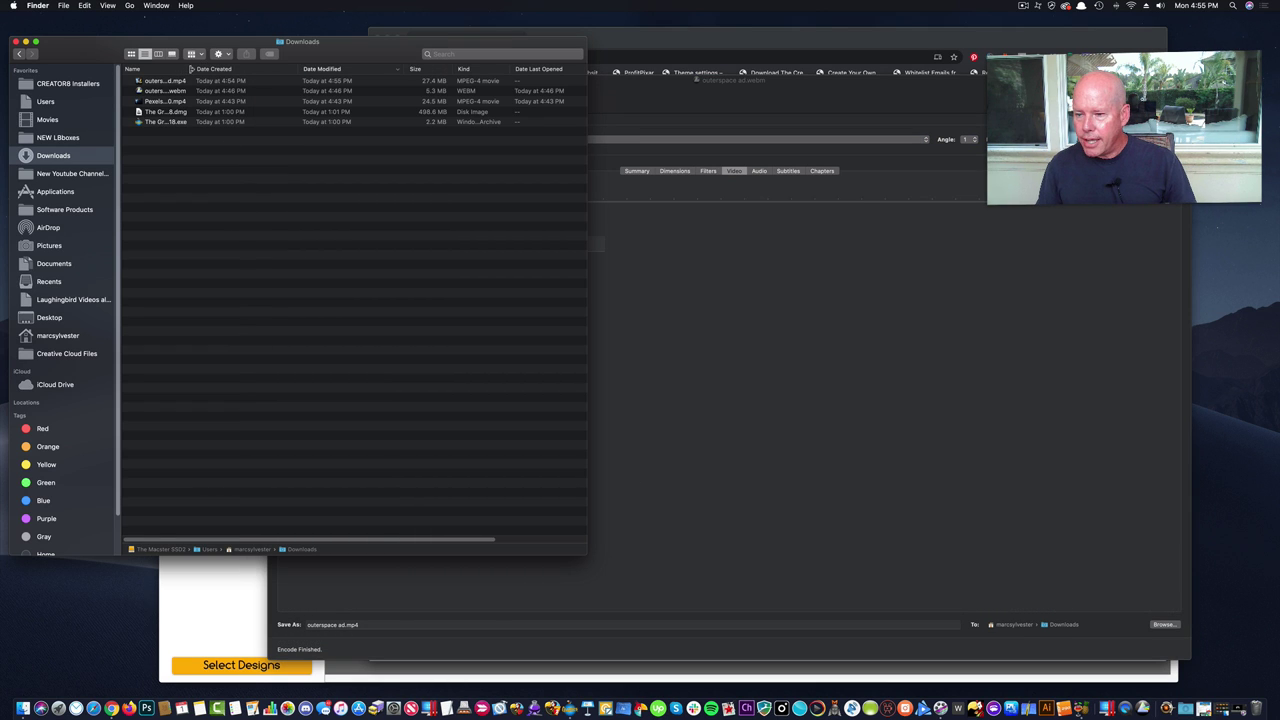
Widen Finder's Name column and play outerspace ad.mp4 in a small, centred QuickTime window.
left_click_drag(190, 68, 298, 68)
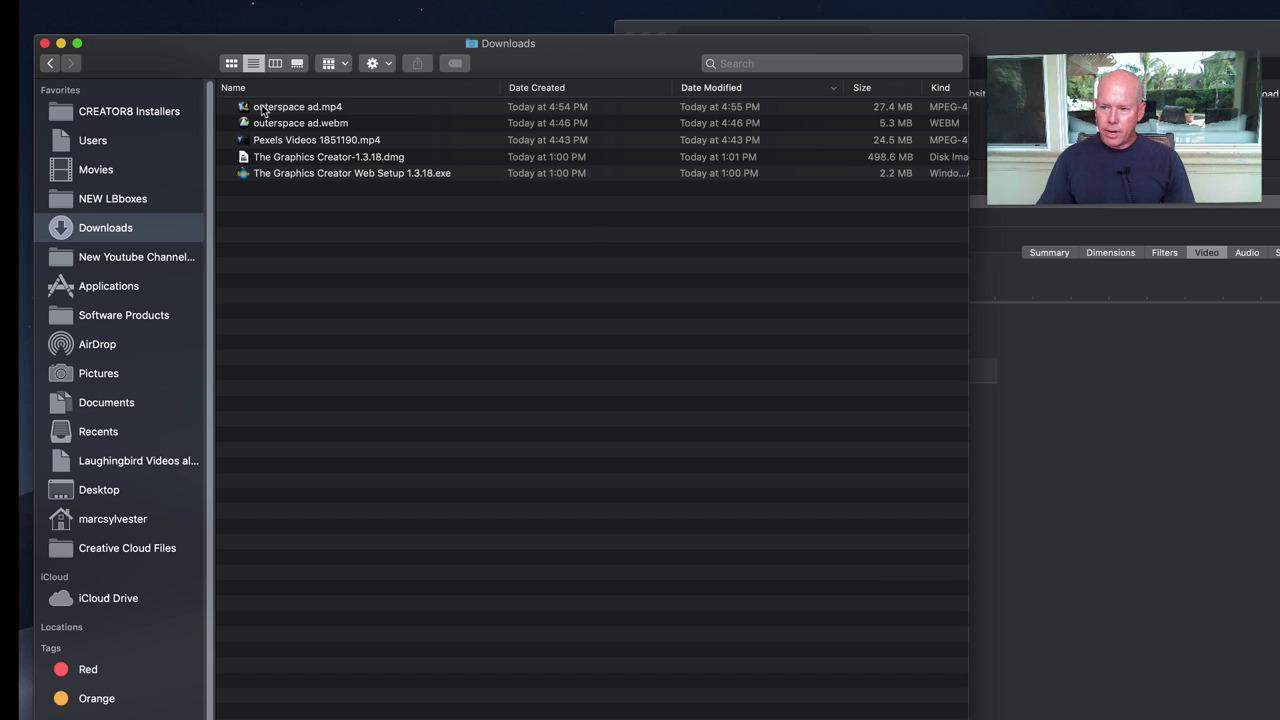
double_click(263, 110)
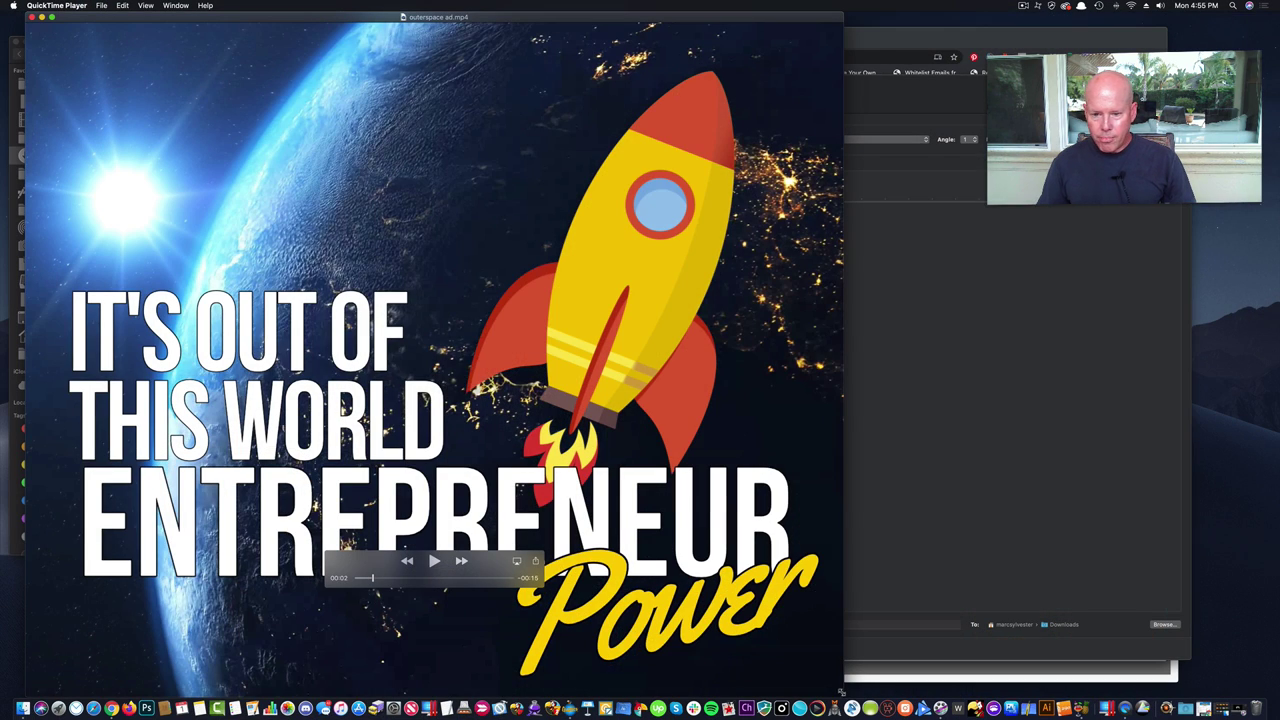
double_click(335, 17)
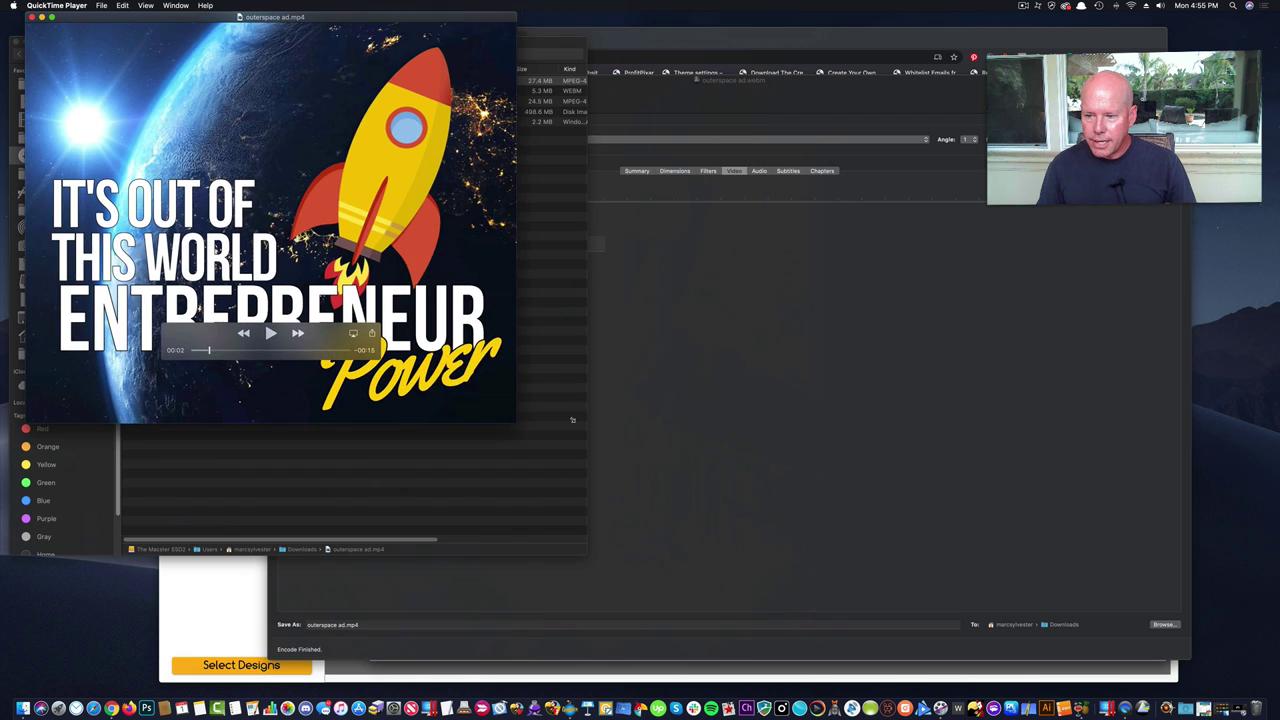
left_click_drag(335, 17, 731, 67)
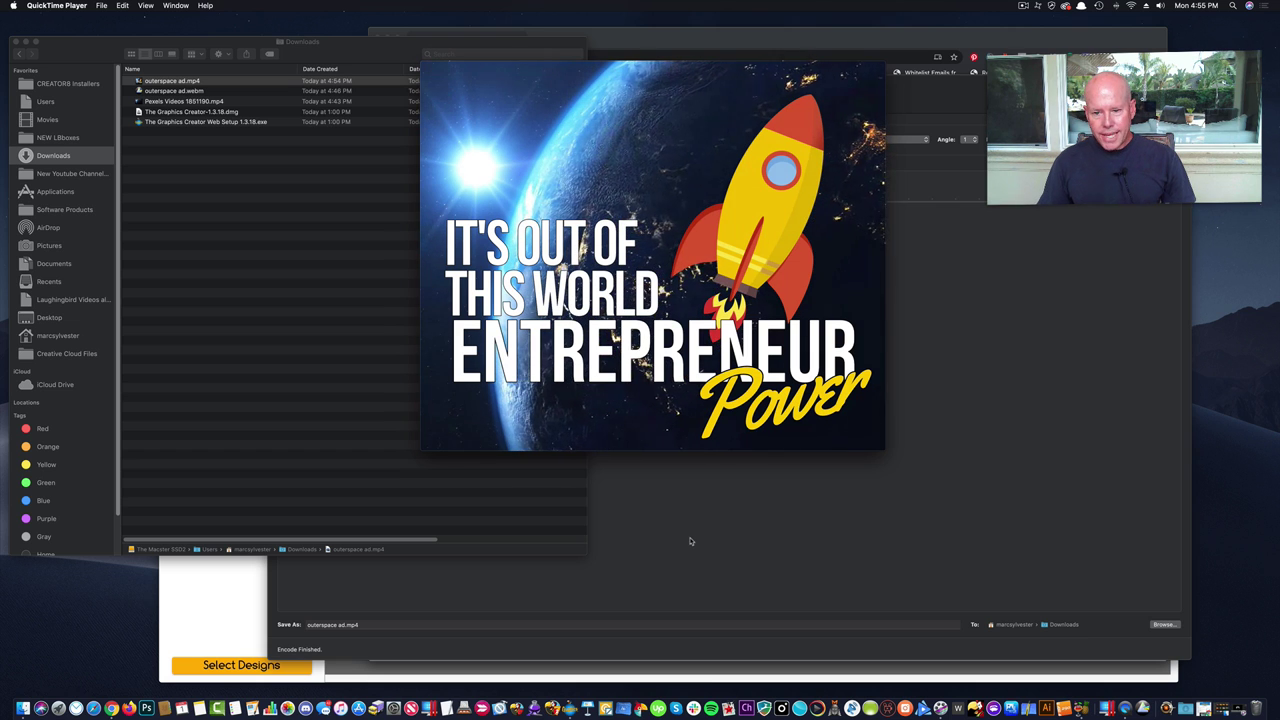
Pause the playback and bring the Facebook group page back to the front.
mouse_move(729, 421)
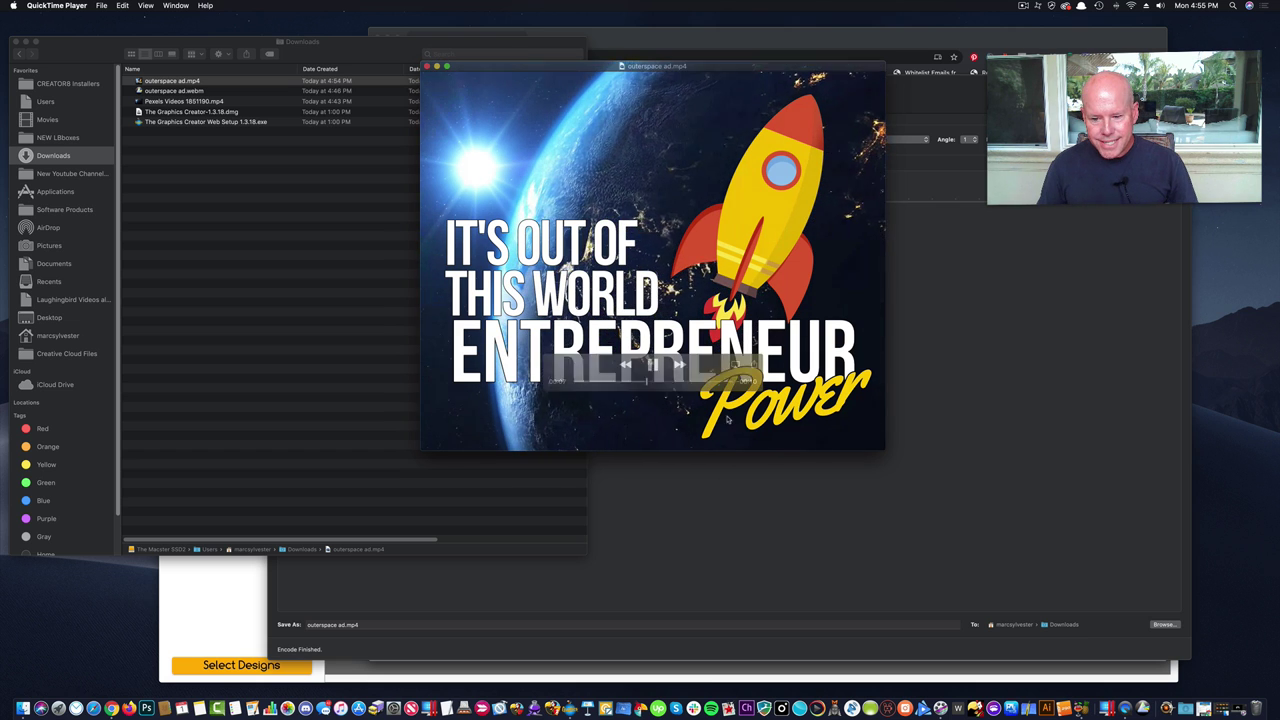
left_click(653, 366)
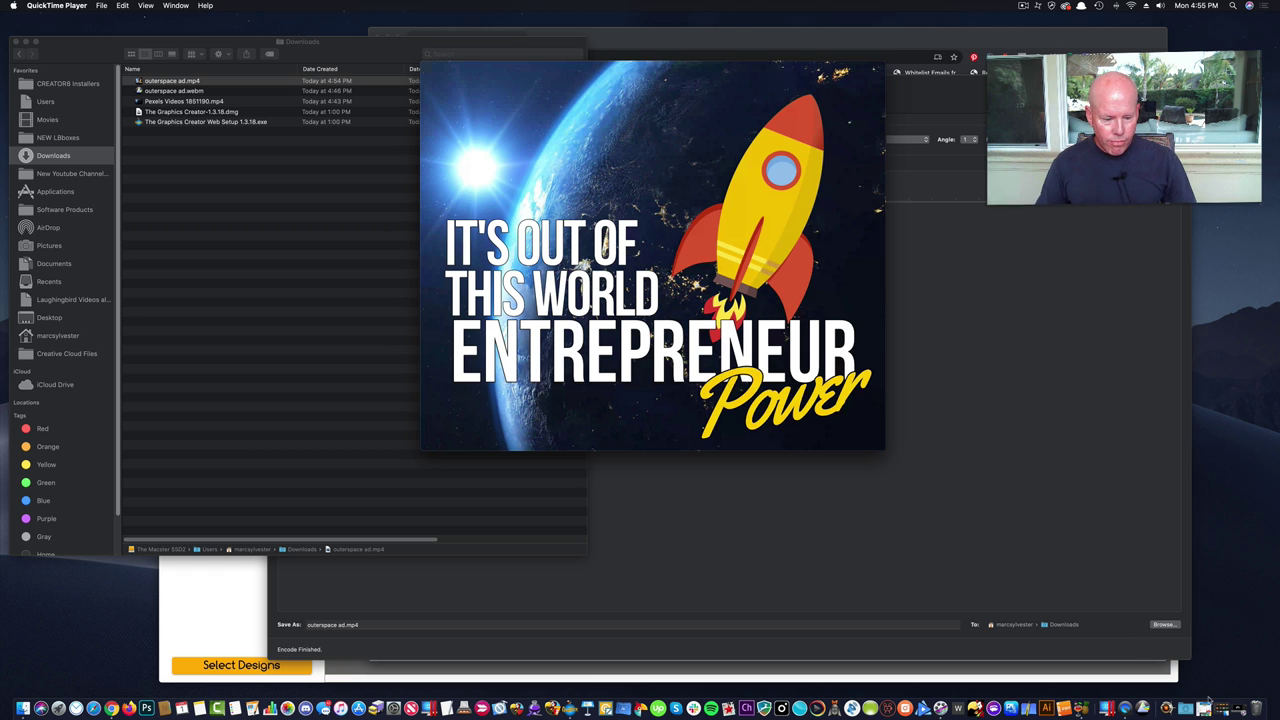
left_click(1205, 706)
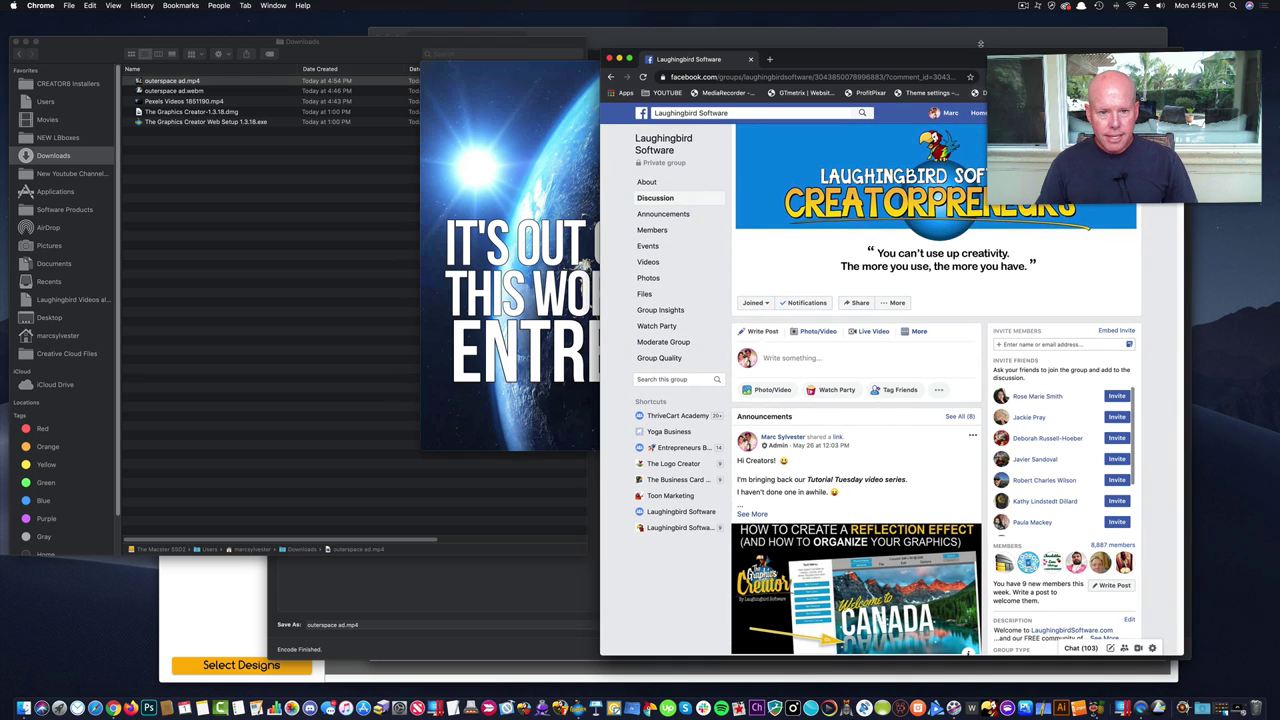
Post 'Testing out another graphic :)' to the Facebook group with outerspace ad.mp4 attached.
left_click_drag(986, 57, 851, 42)
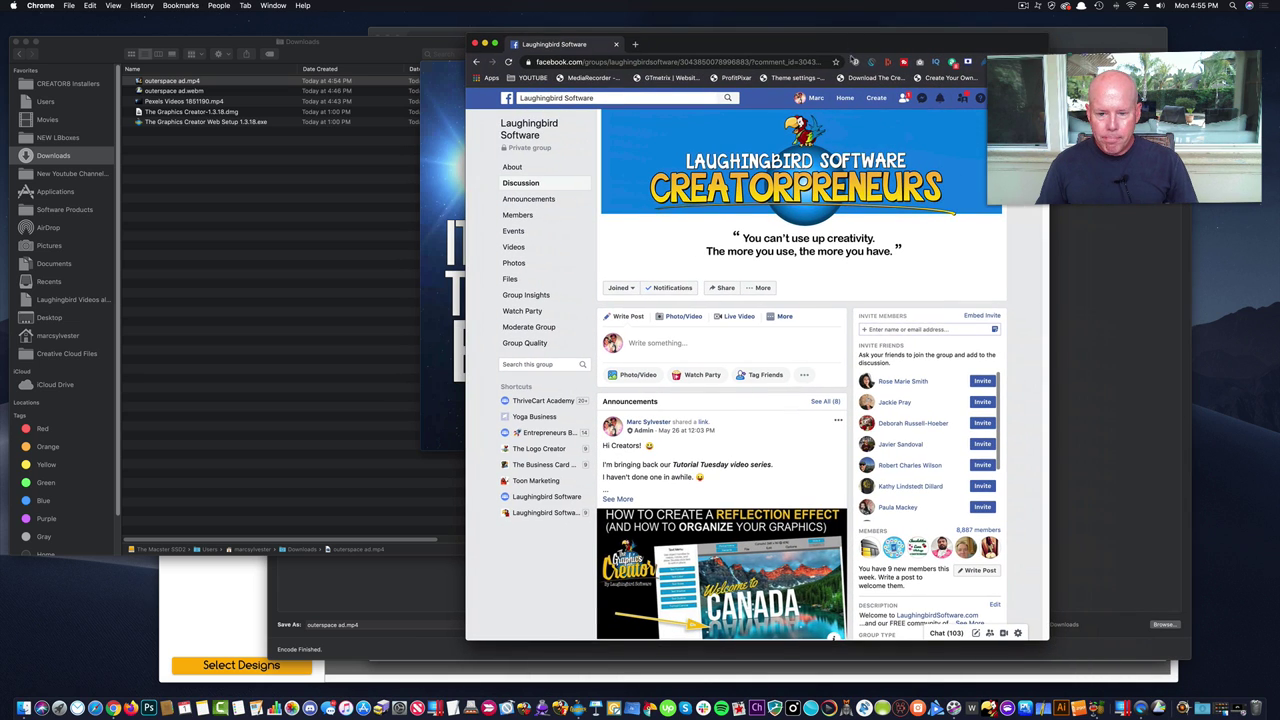
left_click(648, 342)
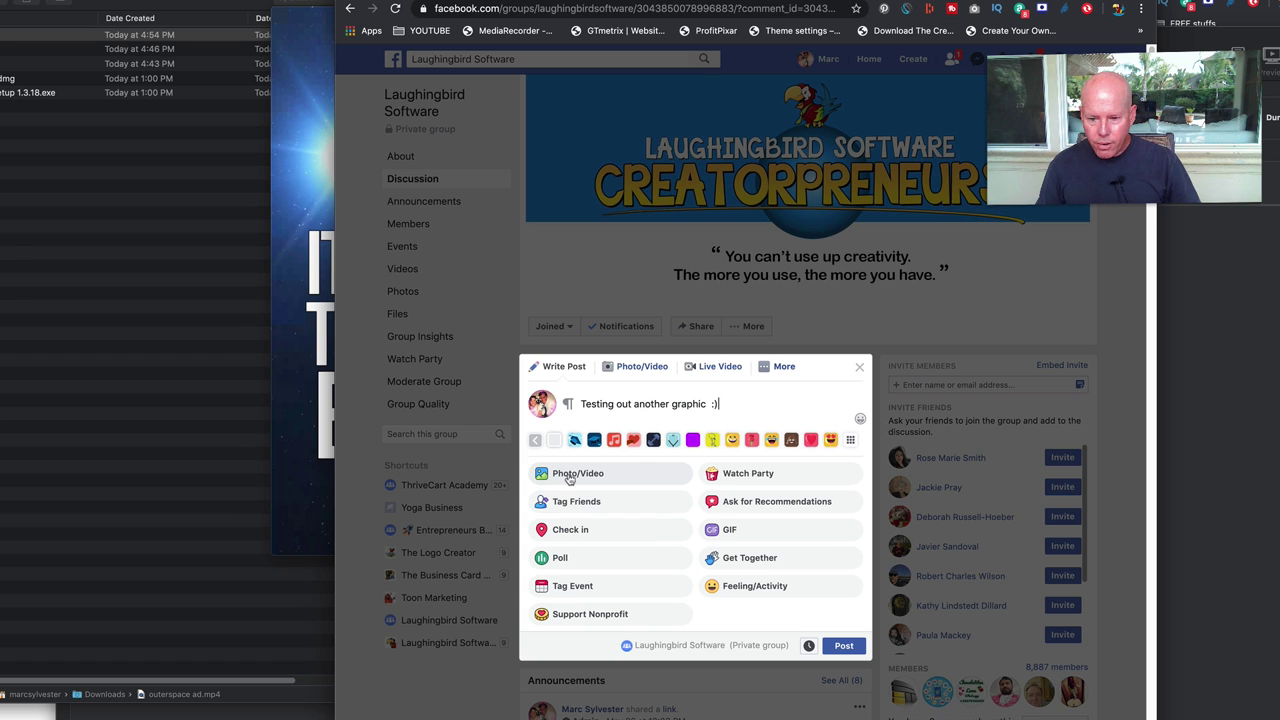
left_click(570, 477)
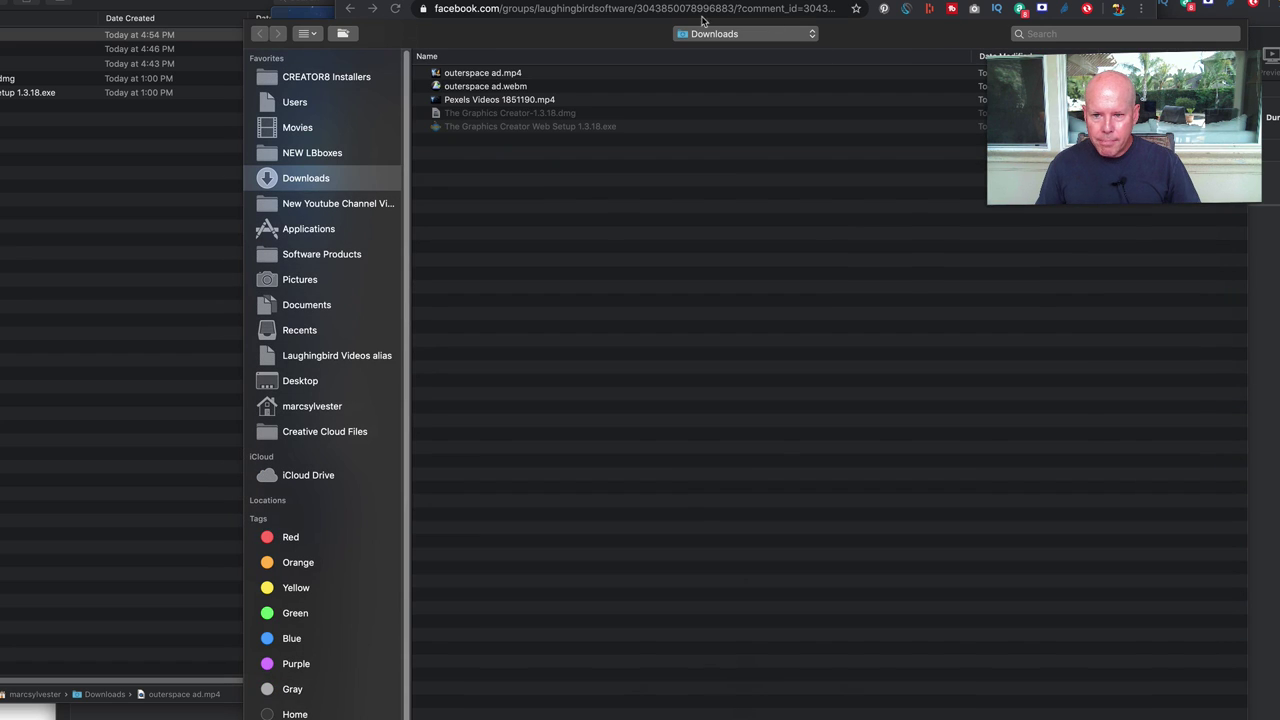
left_click(460, 76)
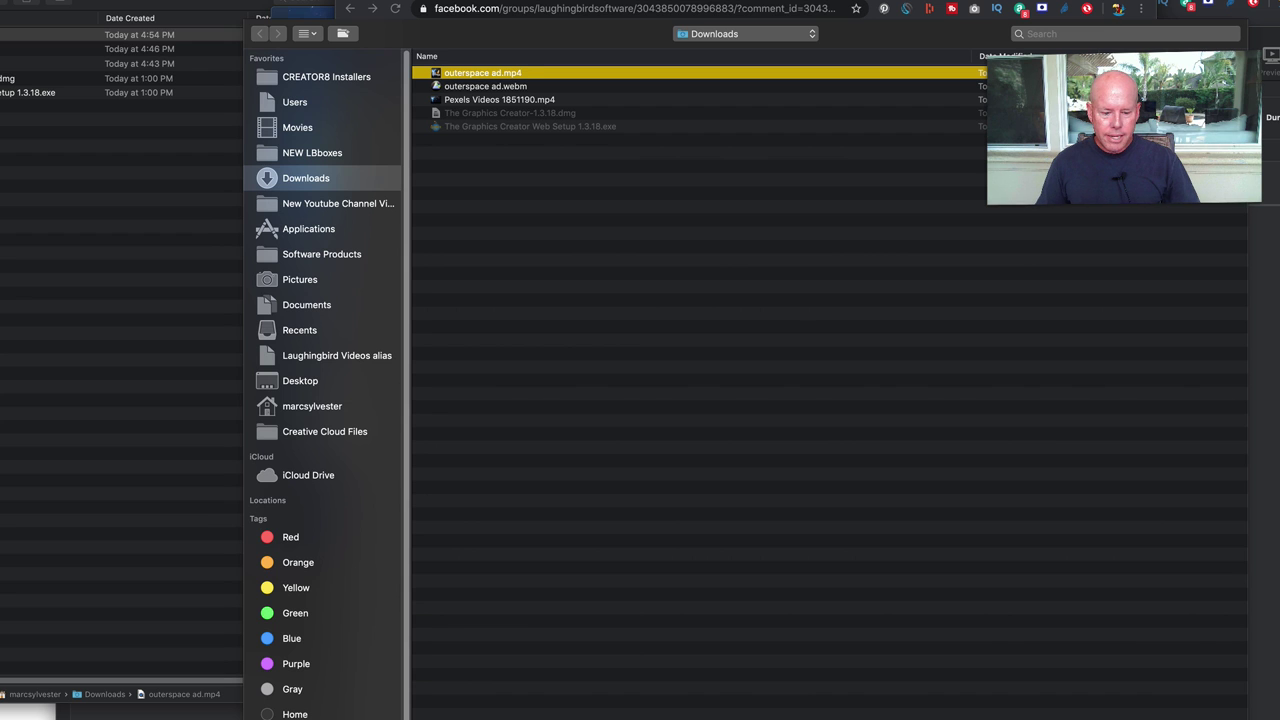
key("Return")
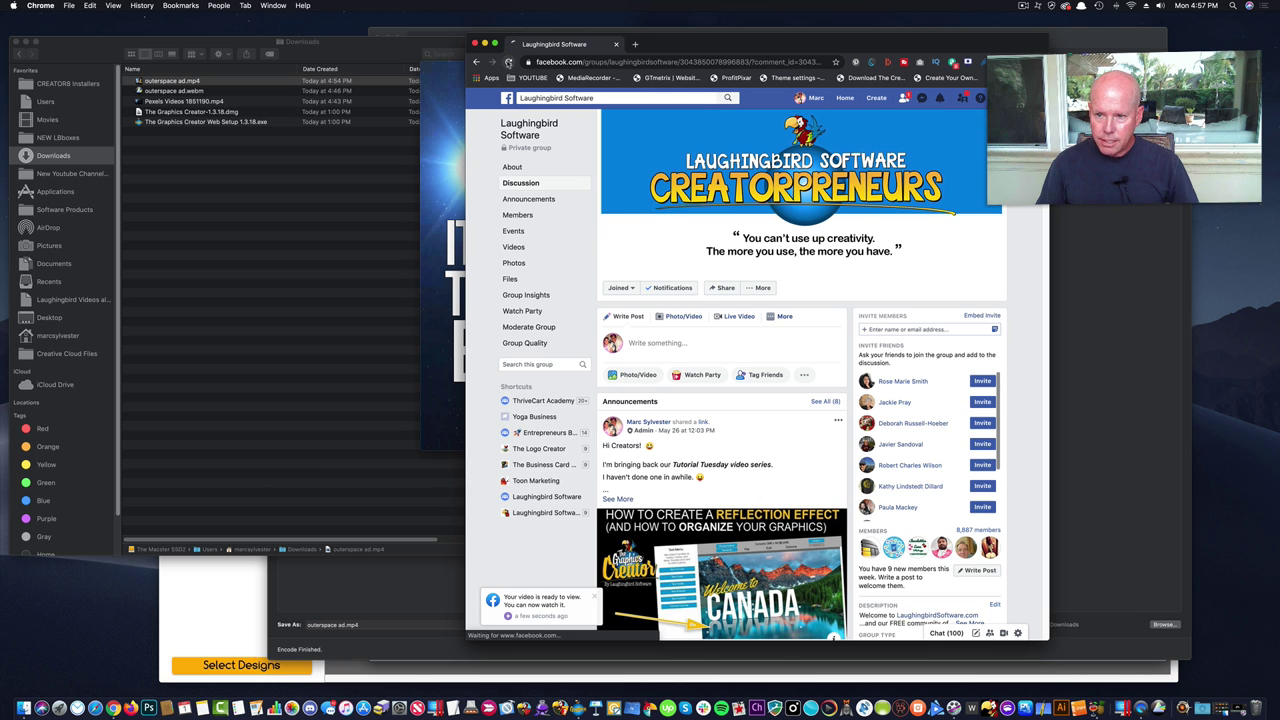
Scroll the group feed past the video post's comments to the rocket 'Entrepreneur Power' post.
scroll(796, 377, "down", 5)
scroll(796, 377, "down", 3)
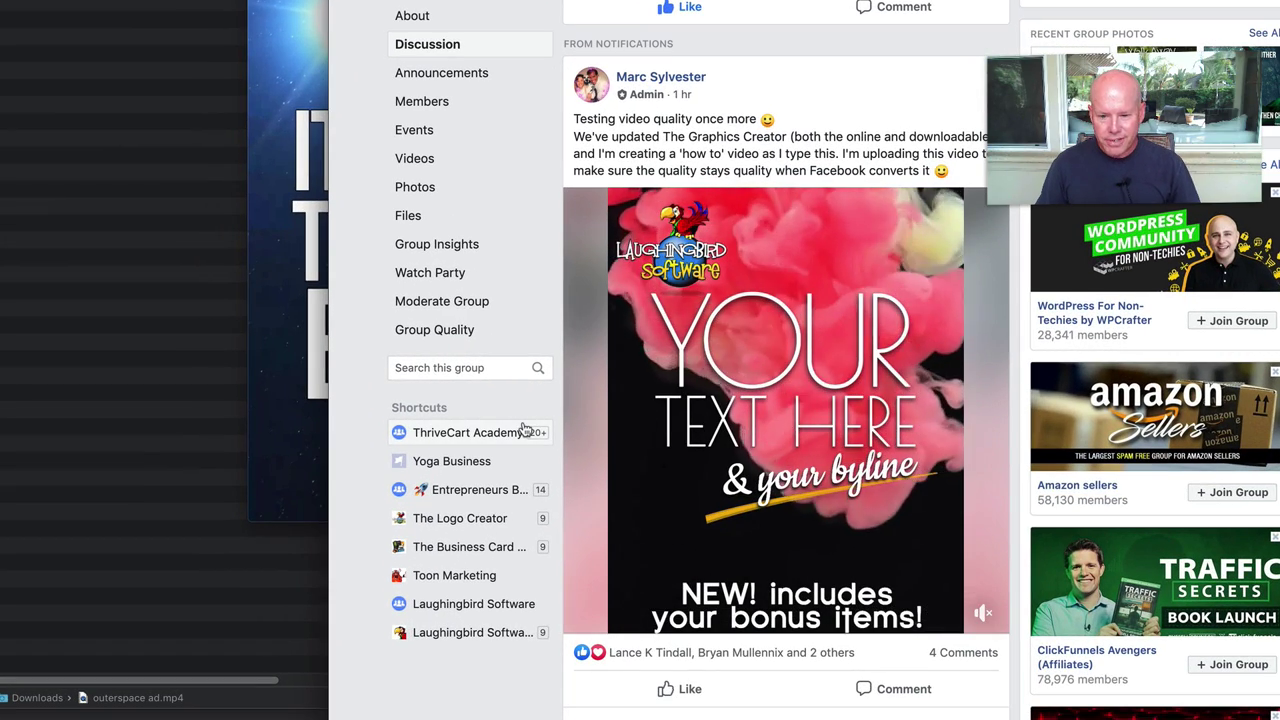
mouse_move(773, 403)
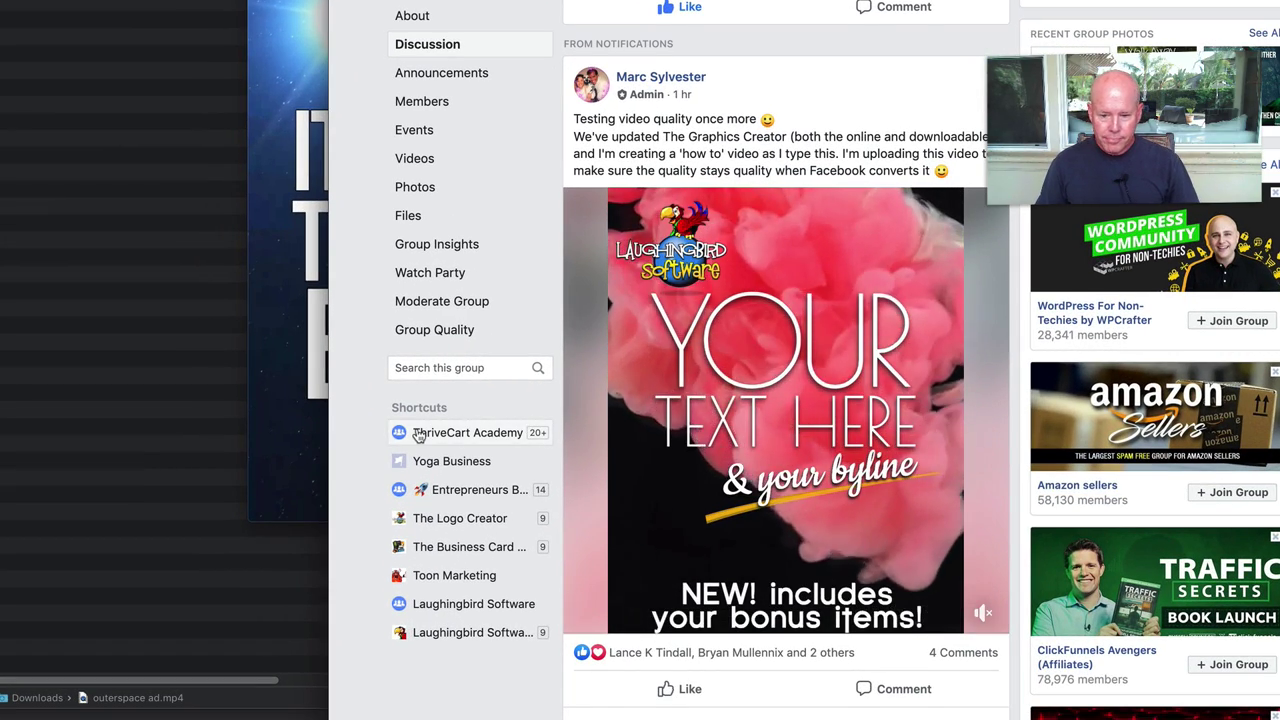
scroll(420, 435, "down", 1)
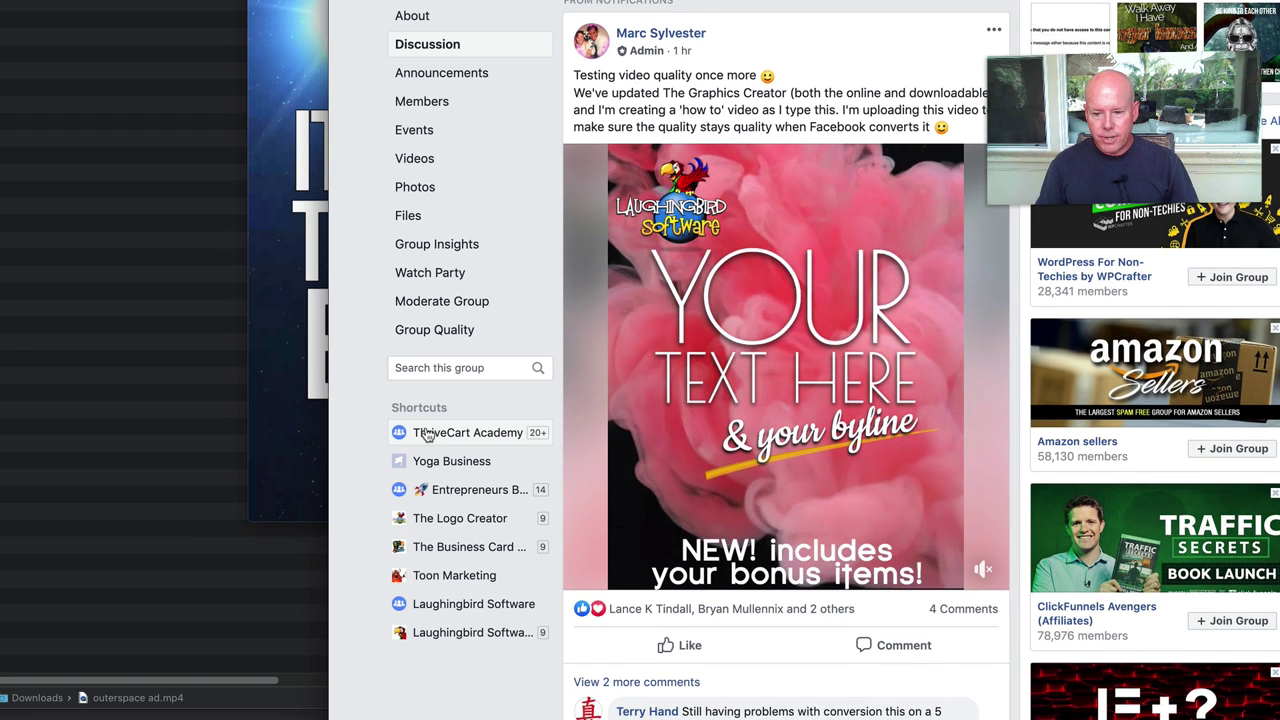
scroll(430, 432, "down", 5)
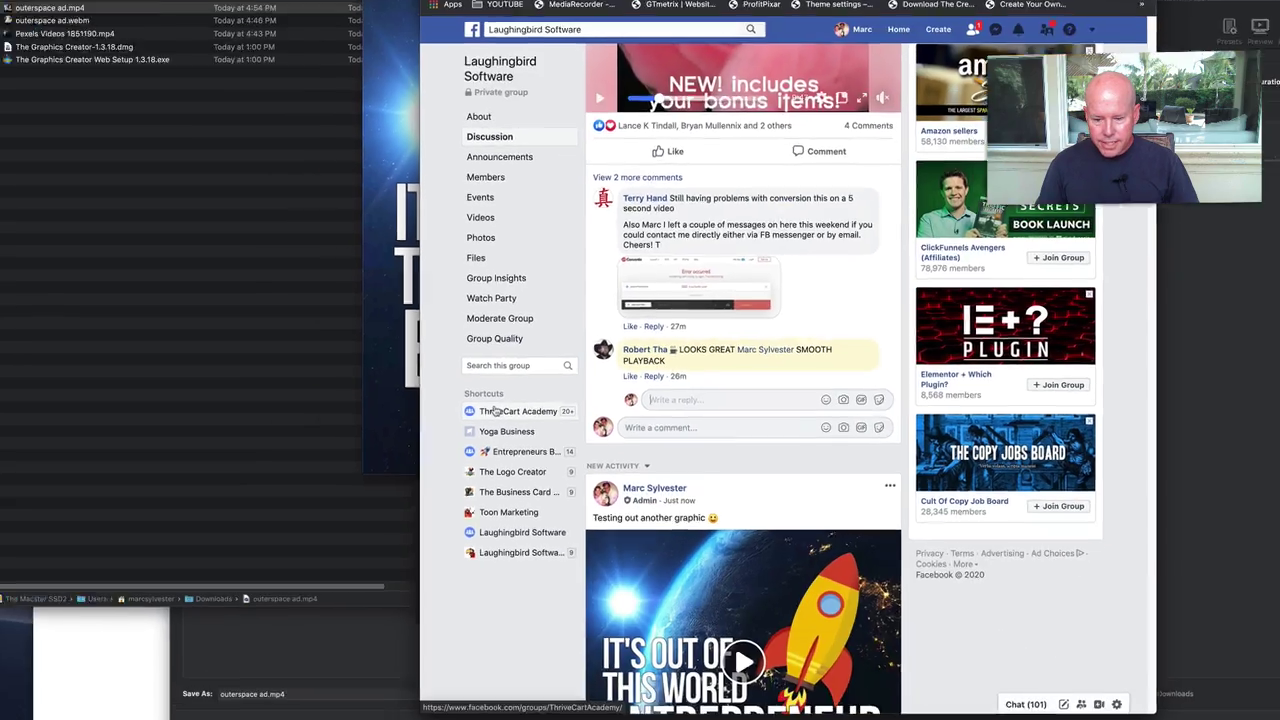
scroll(435, 432, "down", 5)
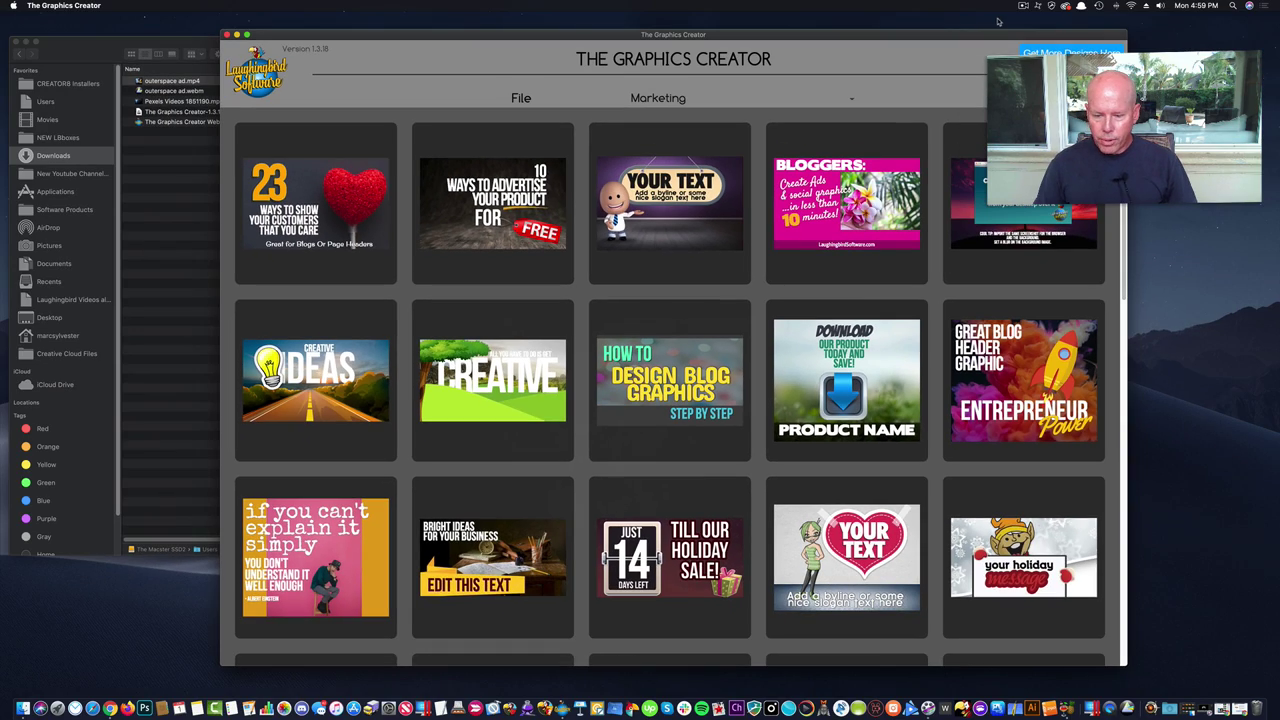
Open the Membership poster template and delete its background video, leaving a white poster.
scroll(685, 343, "down", 12)
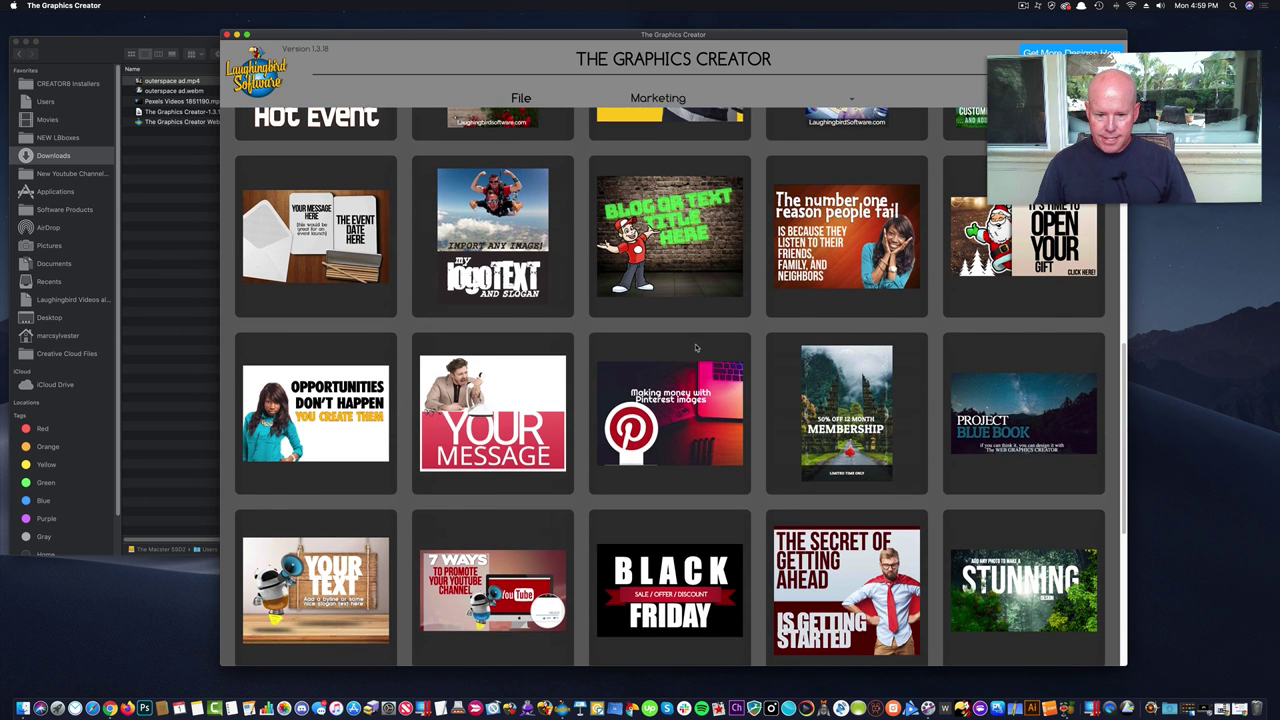
scroll(696, 348, "down", 2)
left_click(864, 390)
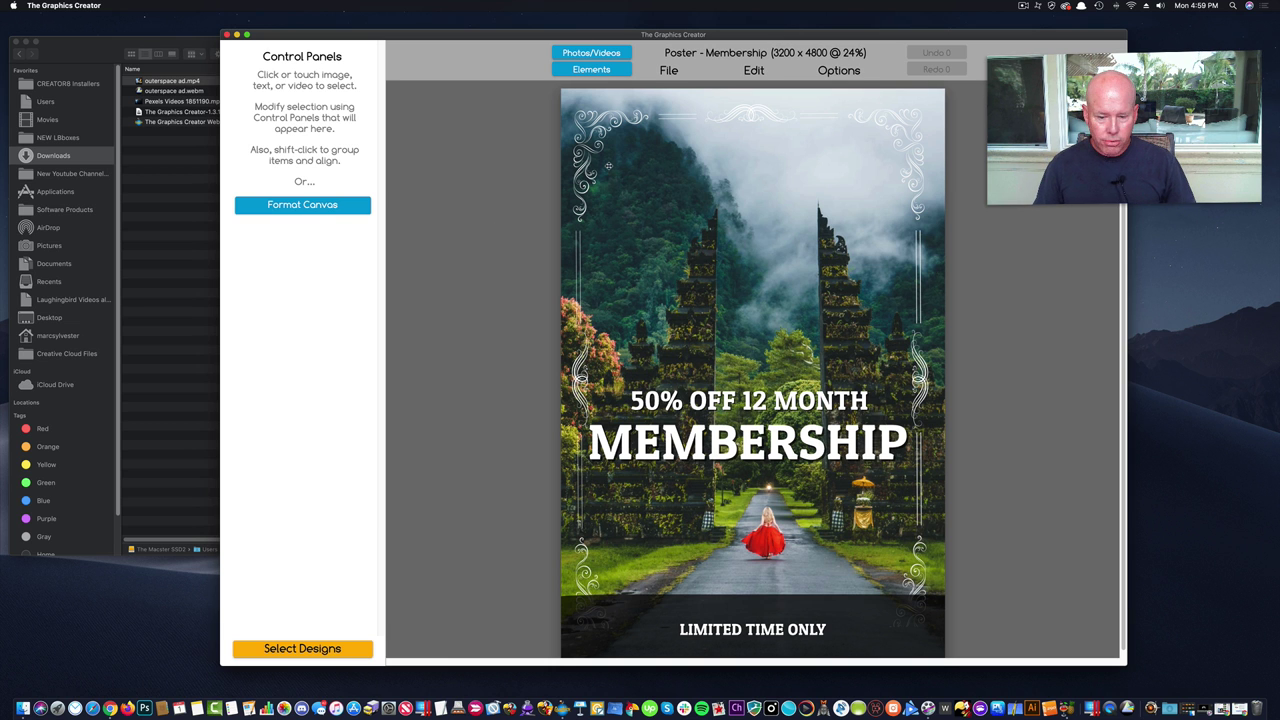
left_click(771, 330)
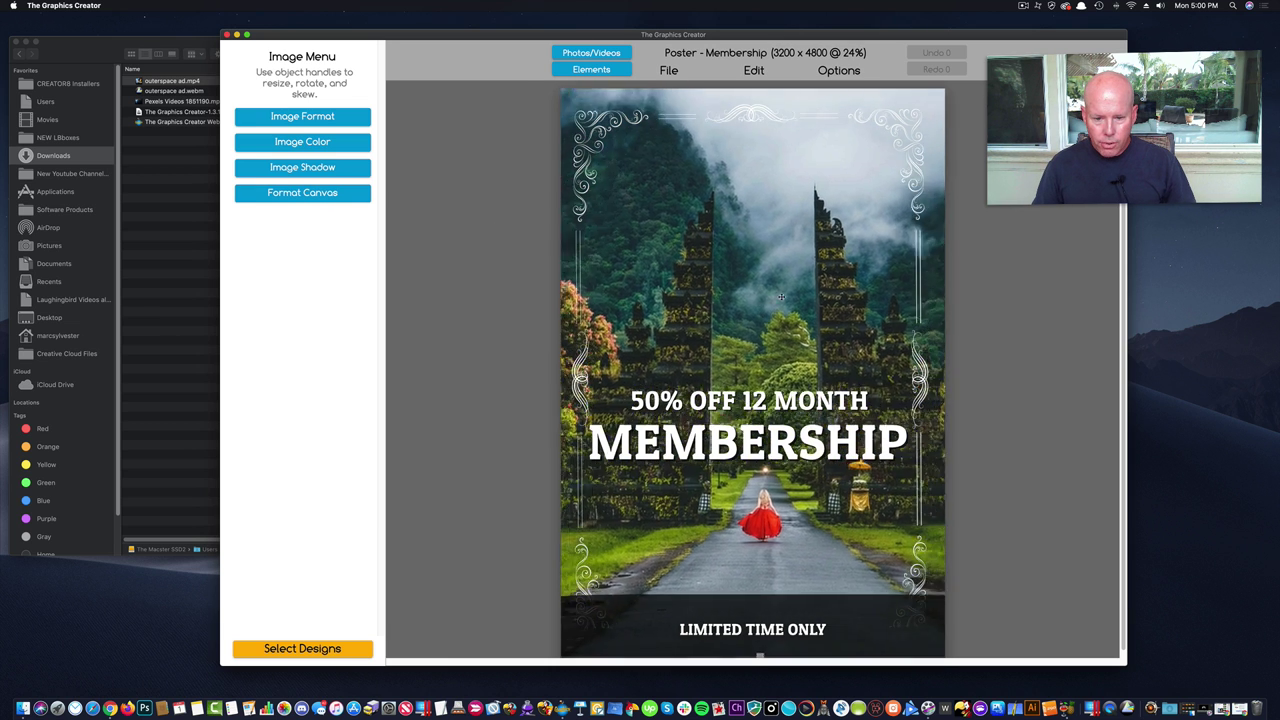
key("Delete")
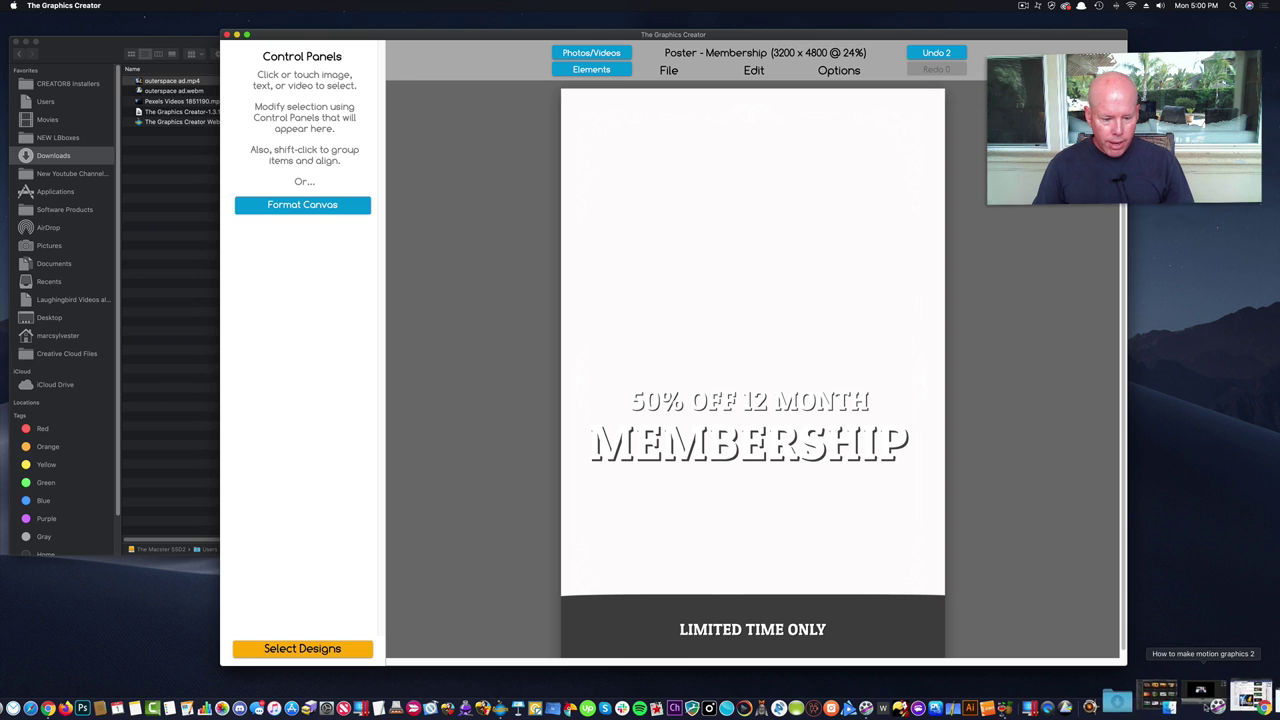
Drag ForestFalls.mp4 from the CinemagraphPack folder onto the Membership poster canvas.
left_click(1187, 695)
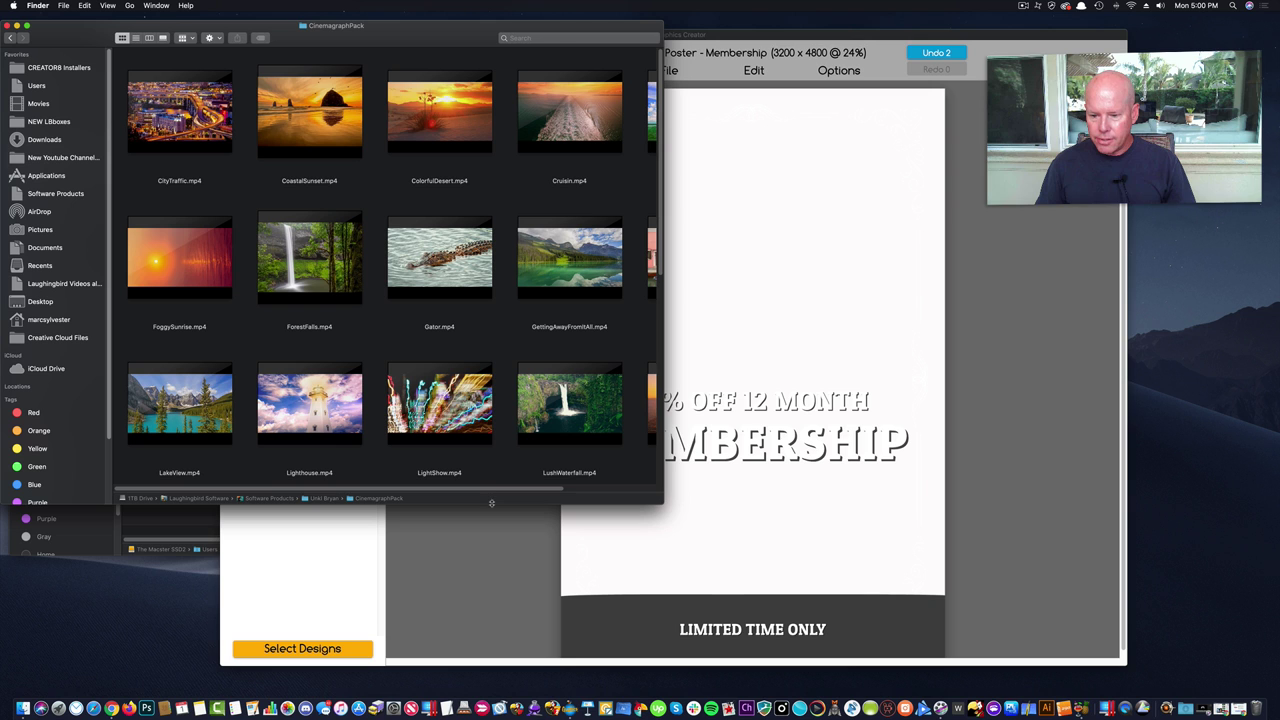
mouse_move(440, 404)
scroll(440, 404, "down", 3)
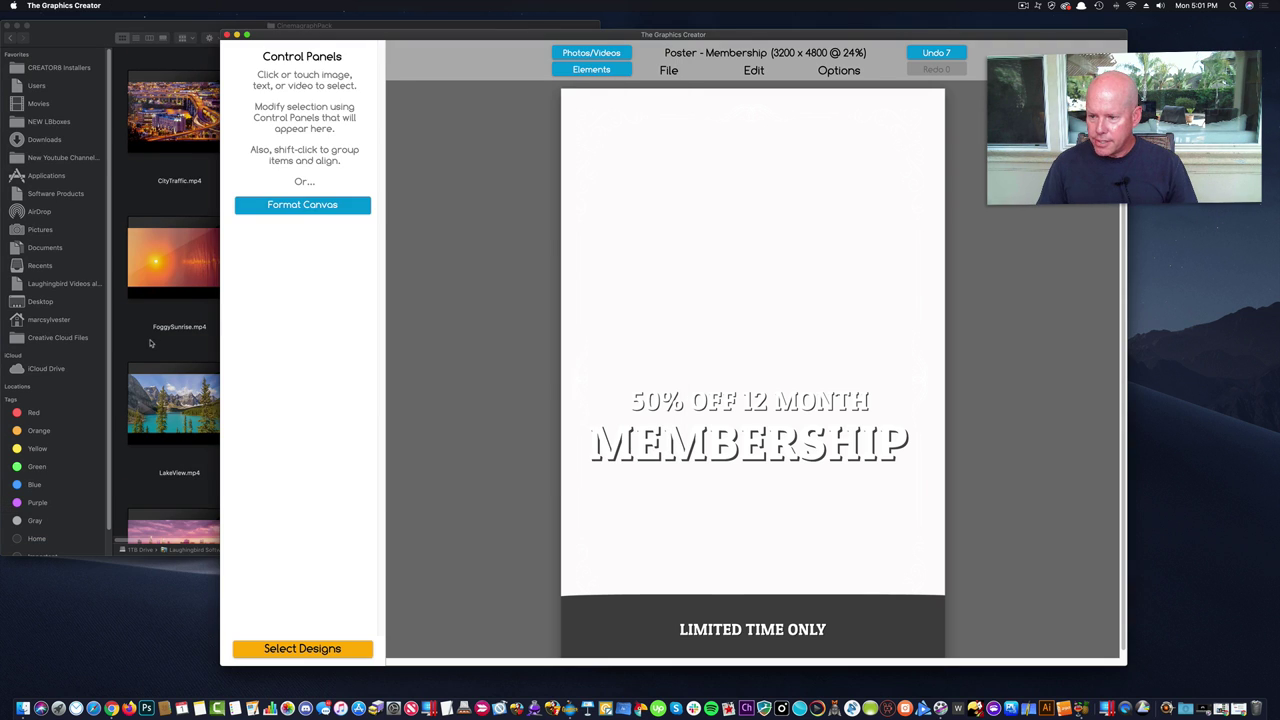
left_click(150, 343)
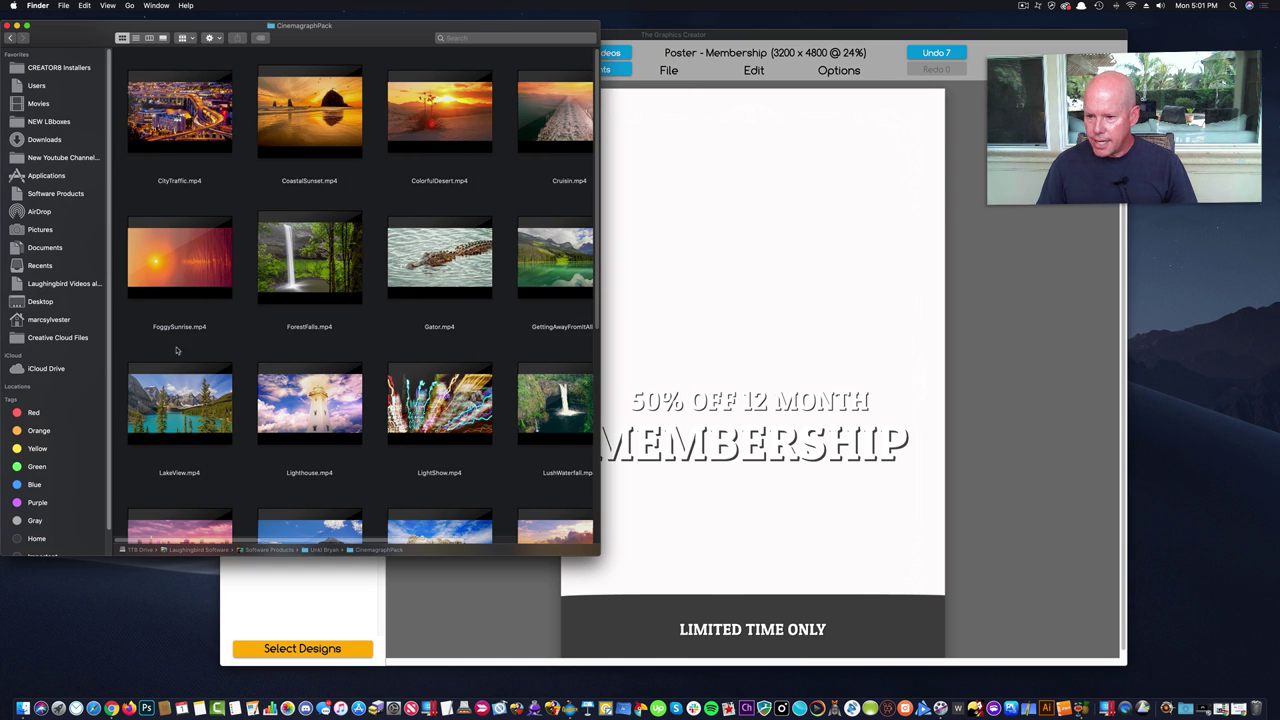
left_click_drag(306, 262, 728, 270)
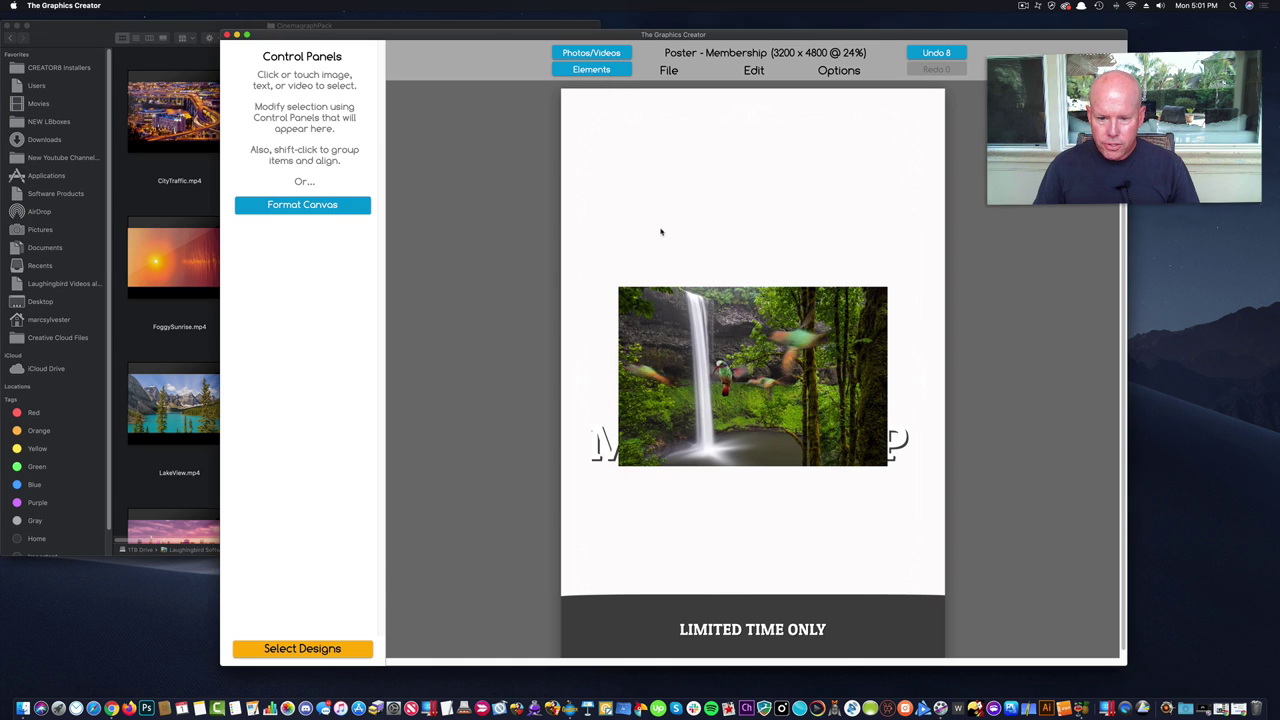
Enlarge the waterfall video to fill the poster and send it to the back.
left_click_drag(614, 143, 614, 92)
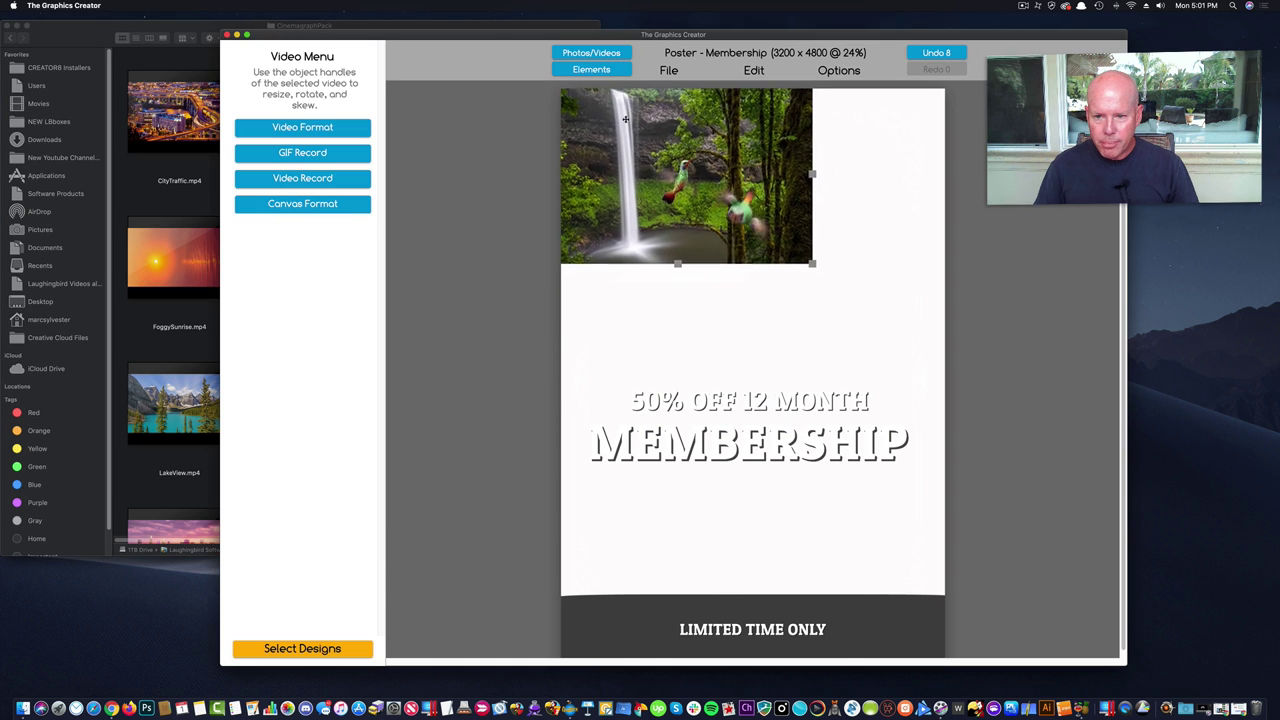
left_click_drag(816, 264, 926, 596)
left_click_drag(968, 478, 882, 478)
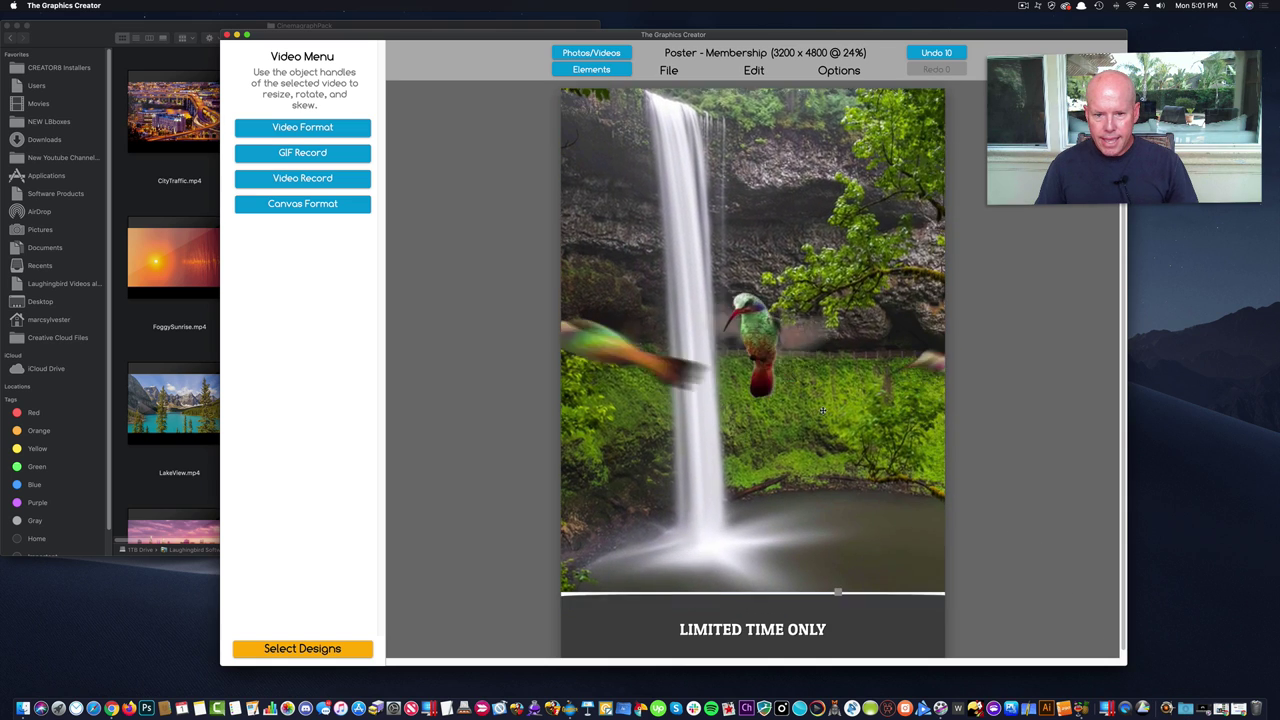
left_click(840, 70)
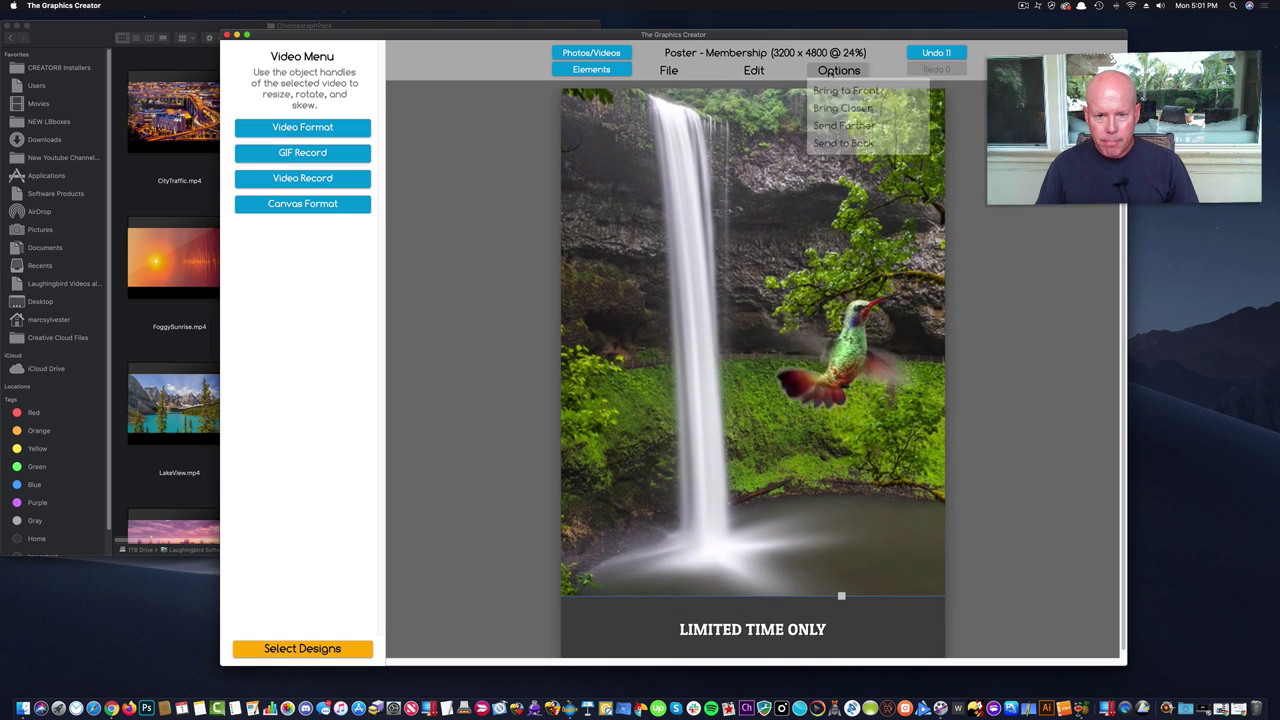
left_click(840, 152)
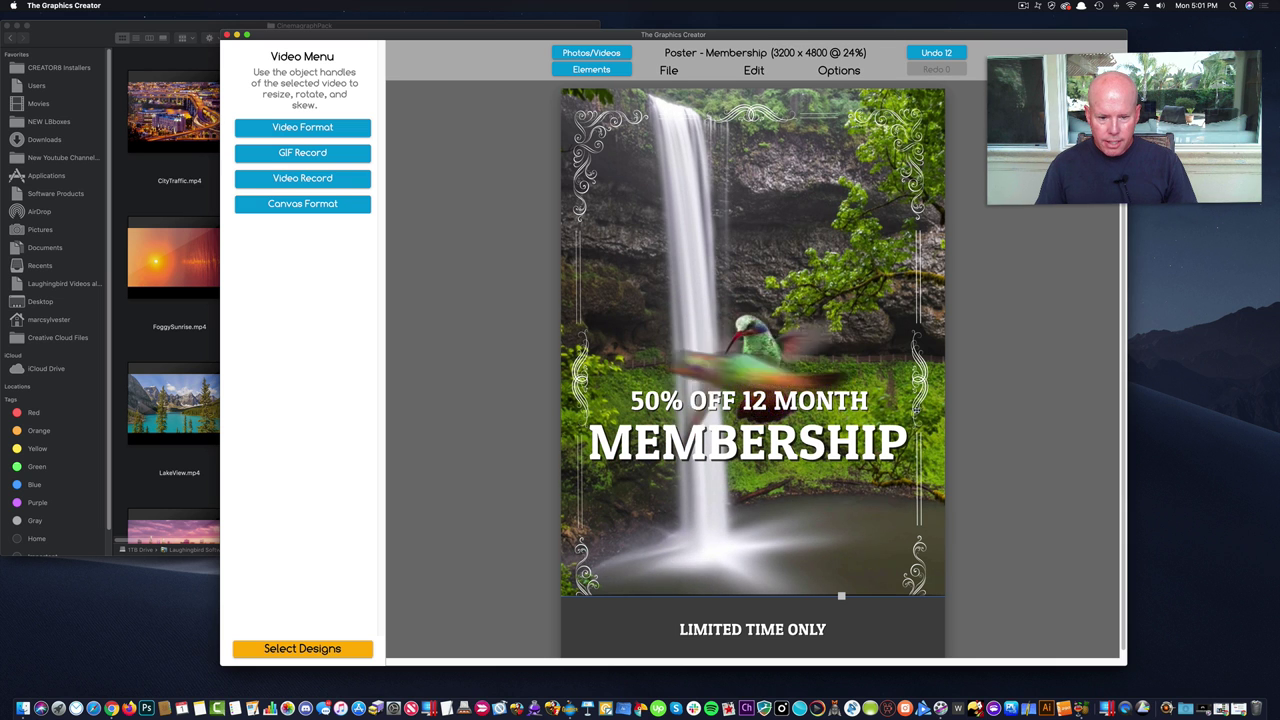
Move the MEMBERSHIP and 50% OFF 12 MONTH headlines down near the poster bottom.
left_click(926, 395)
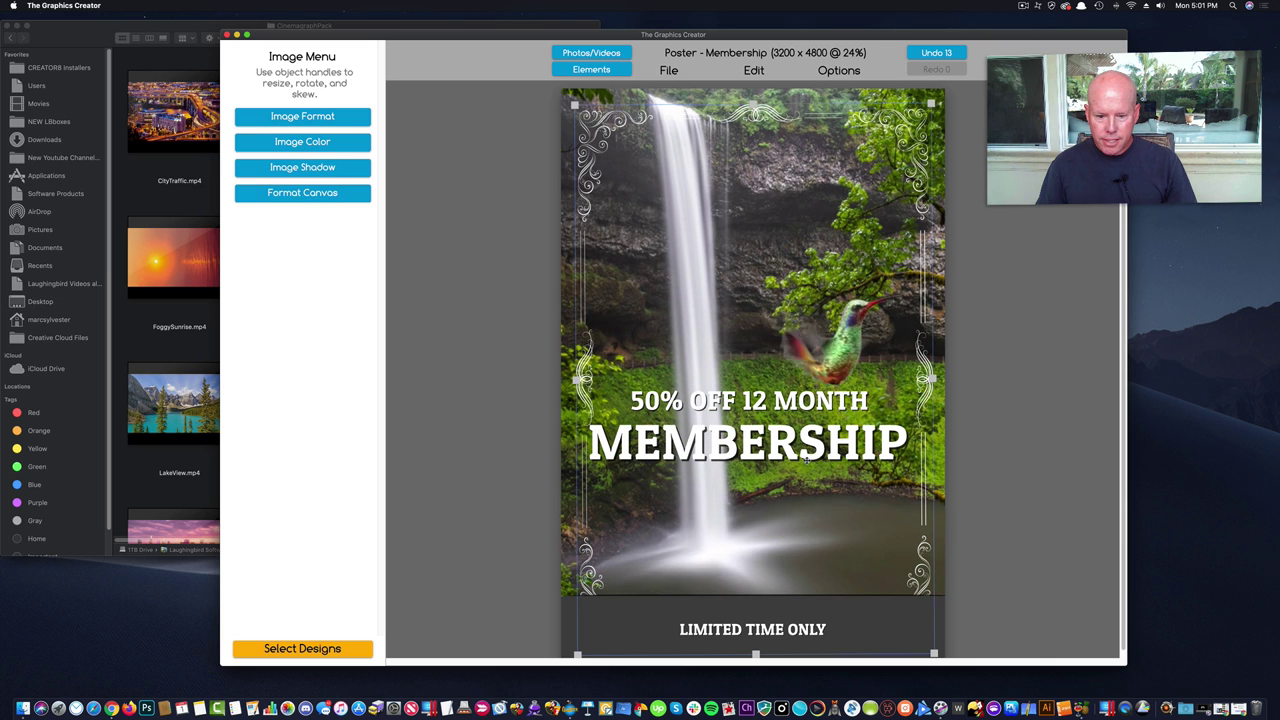
left_click_drag(808, 457, 818, 565)
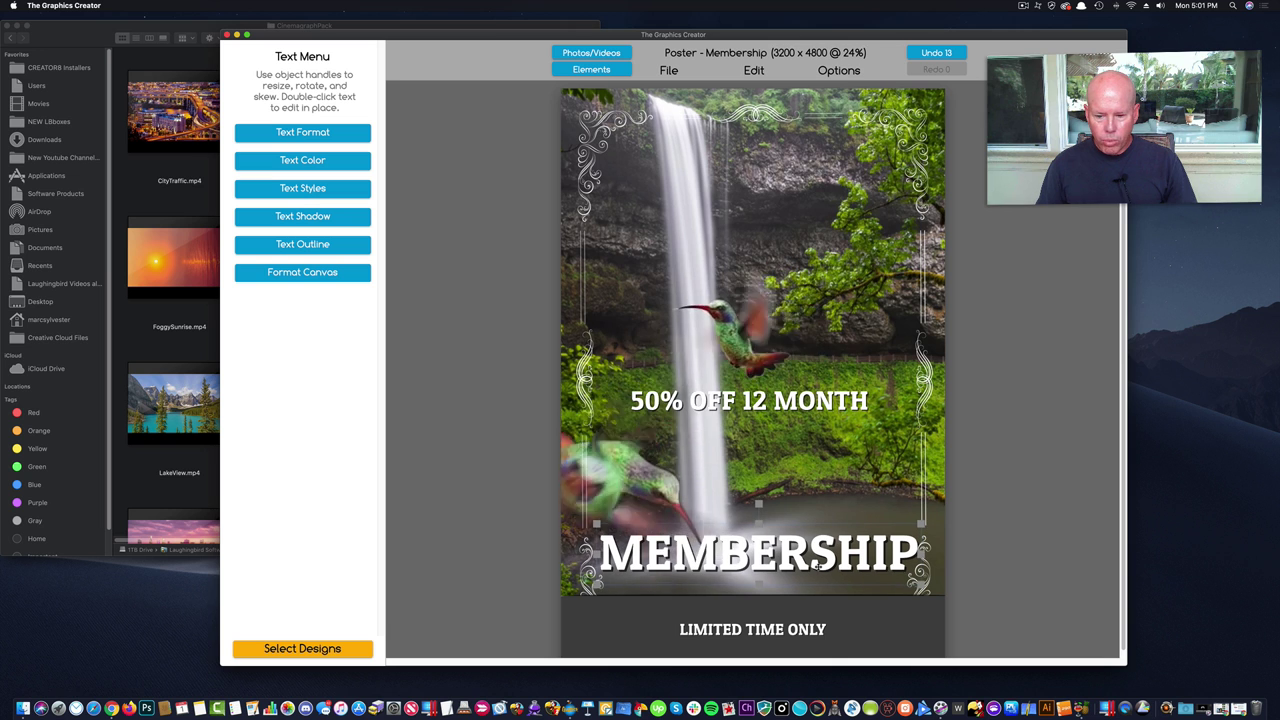
left_click_drag(763, 413, 762, 524)
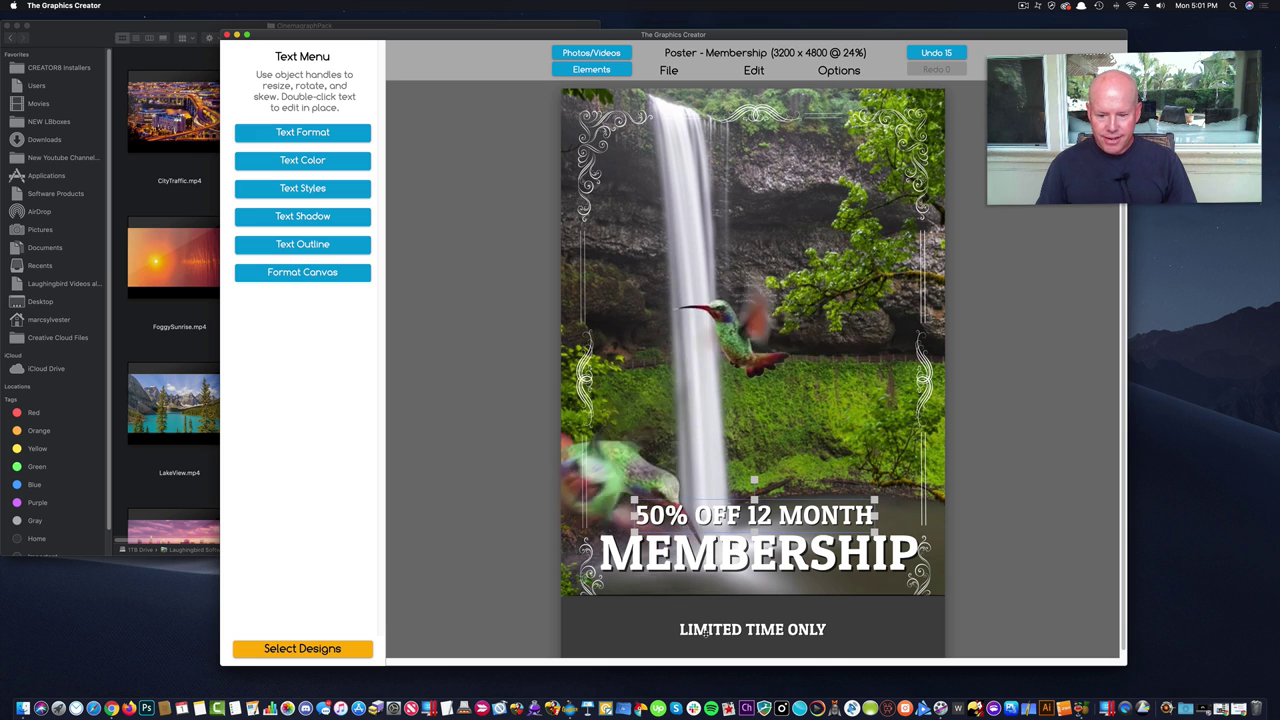
left_click(638, 630)
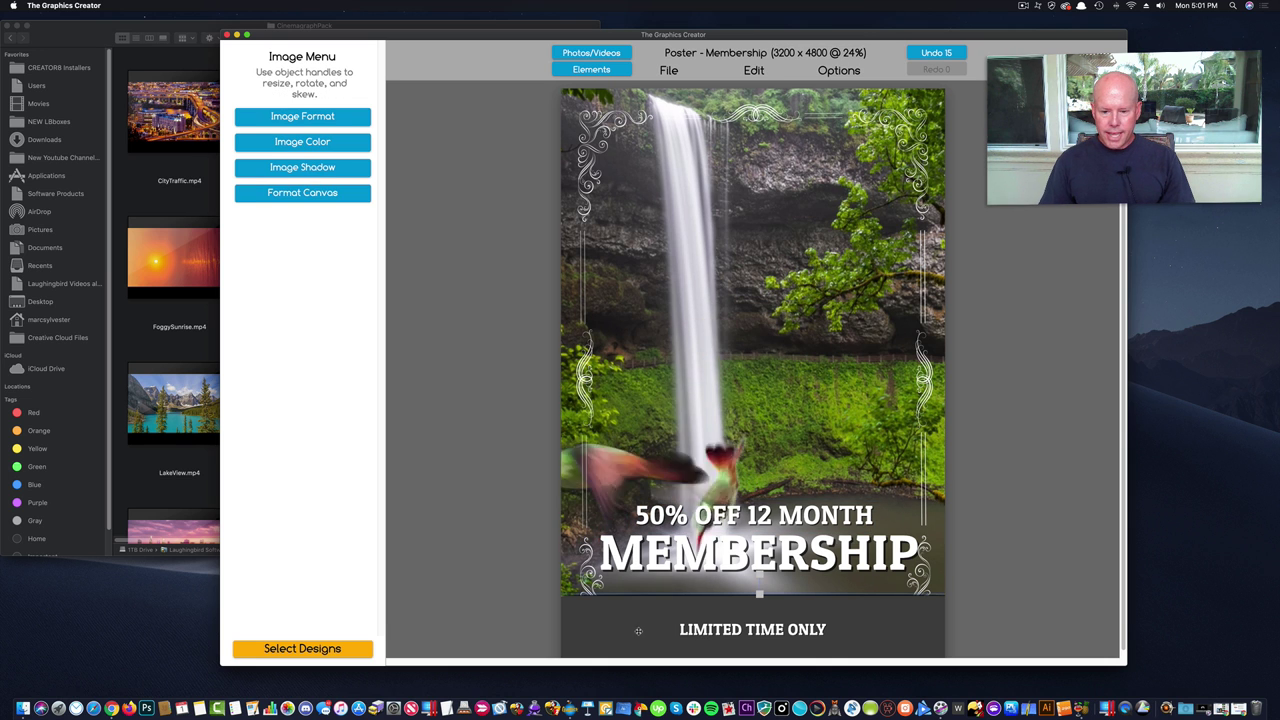
Record the poster as a 6-second video named 'membership' and save it to Downloads.
left_click(808, 236)
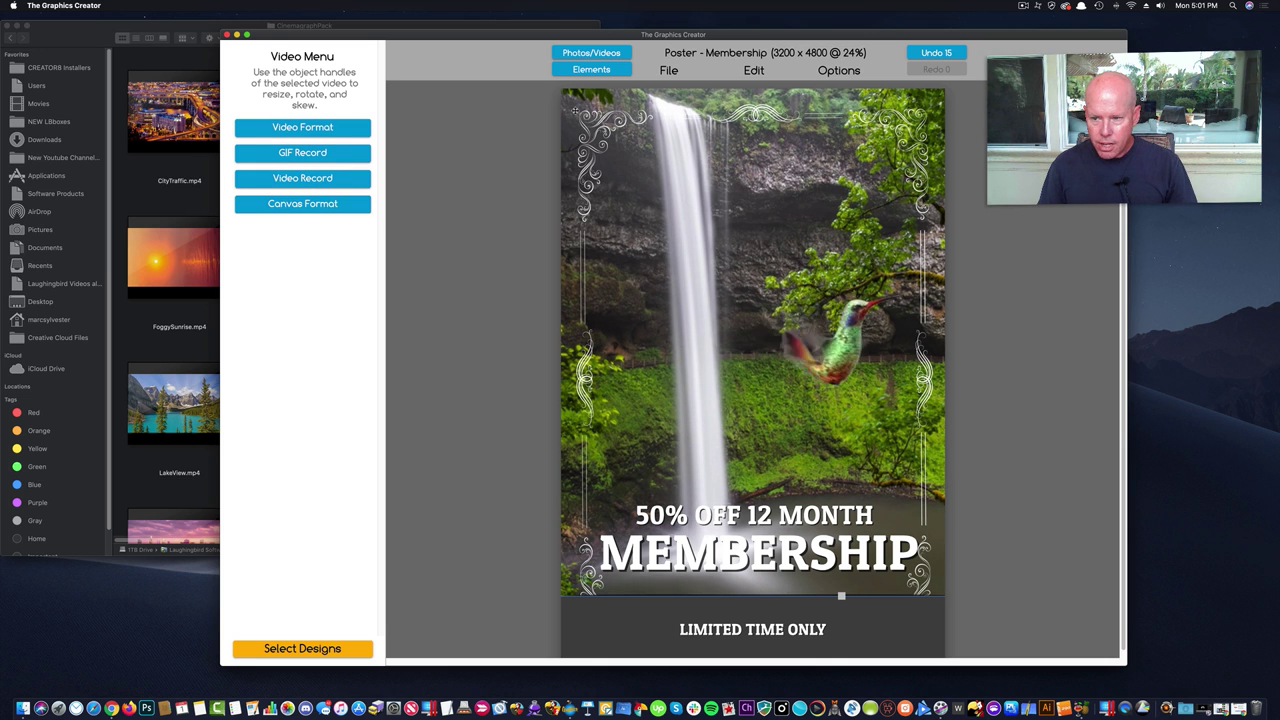
left_click(280, 179)
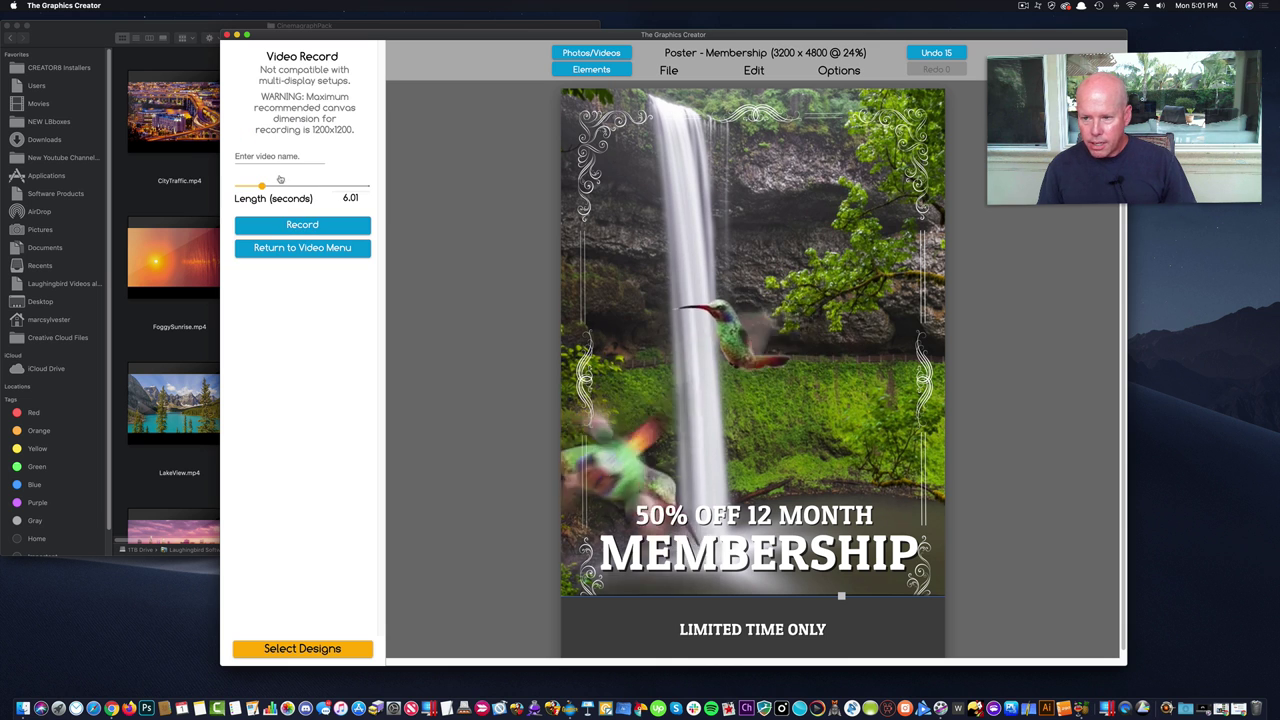
left_click(272, 155)
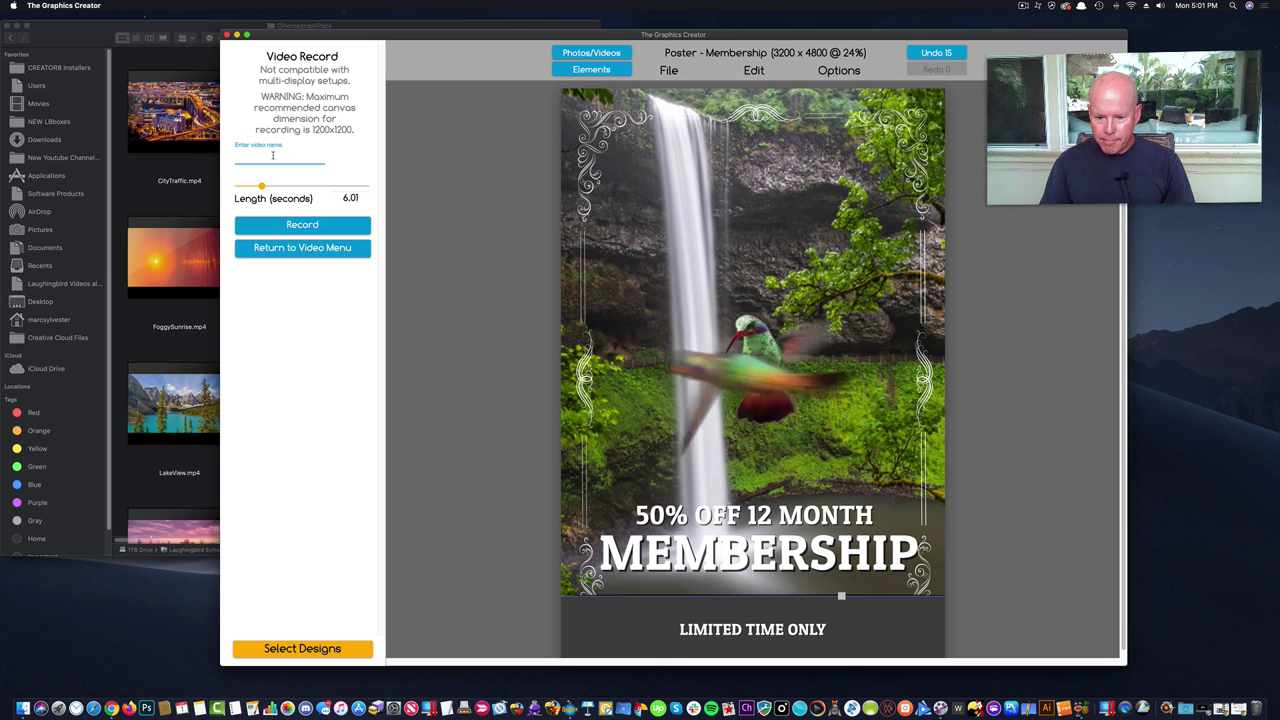
type("members")
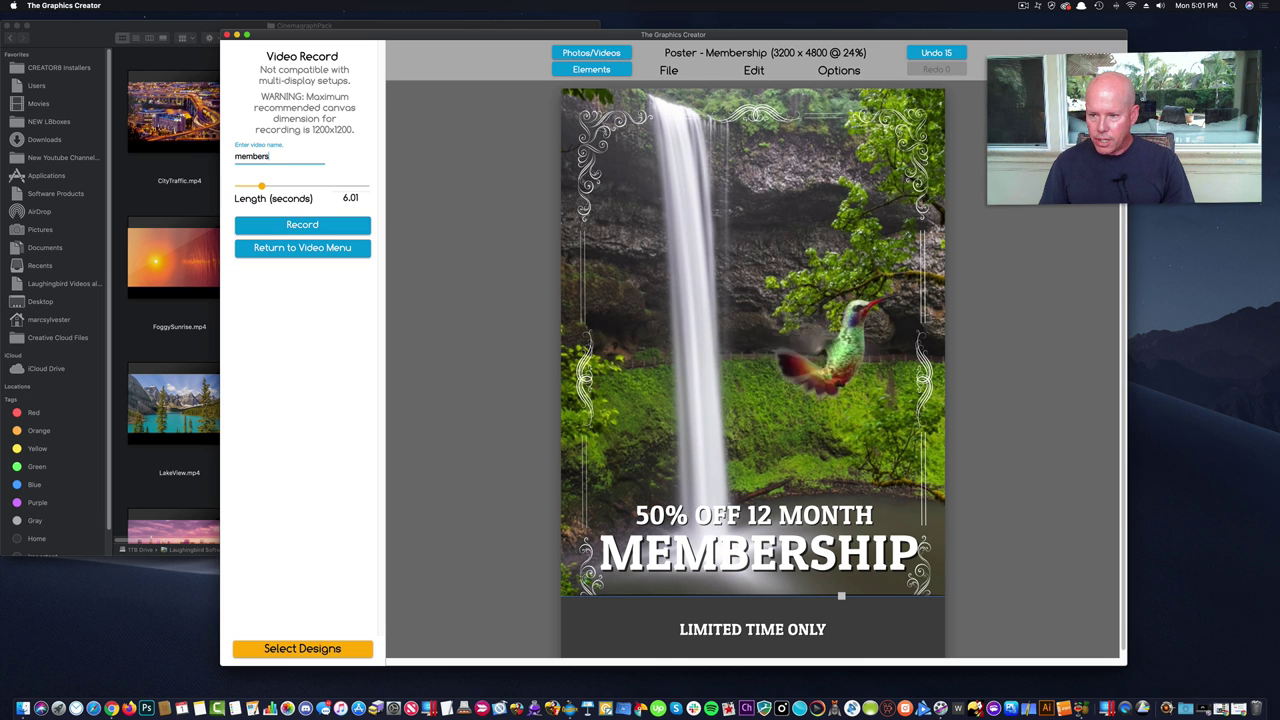
type("hip")
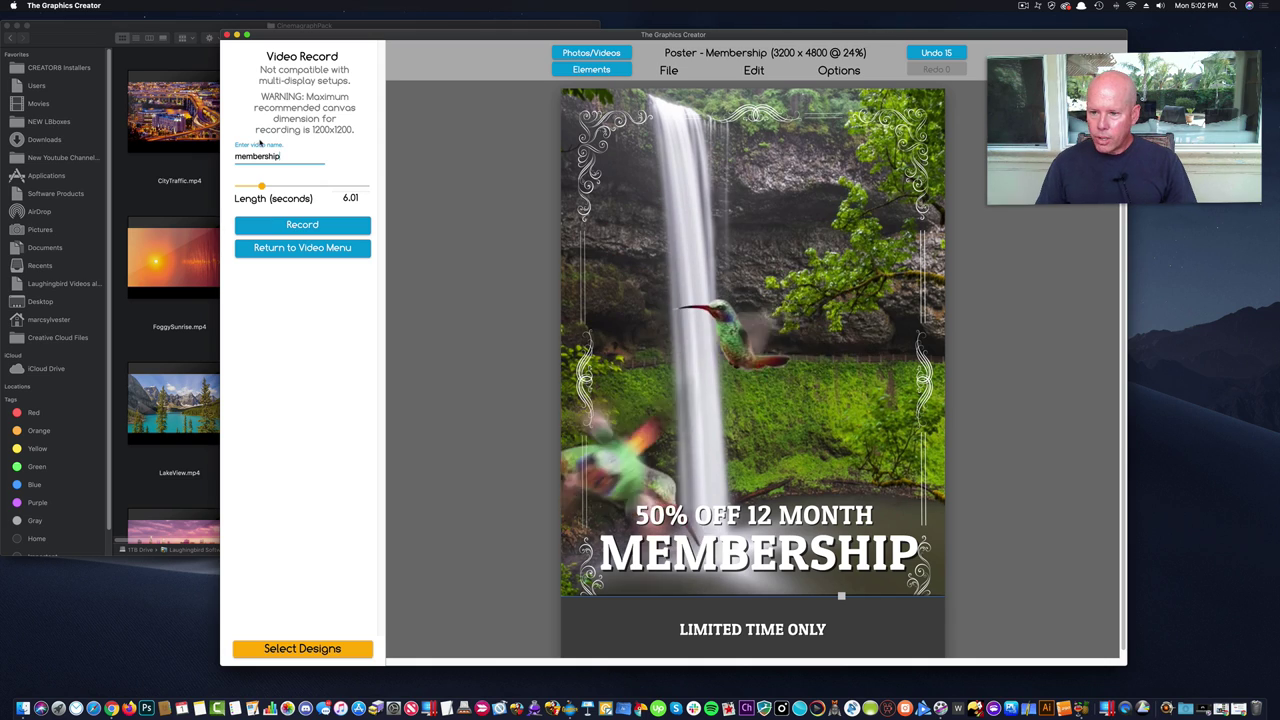
left_click(302, 226)
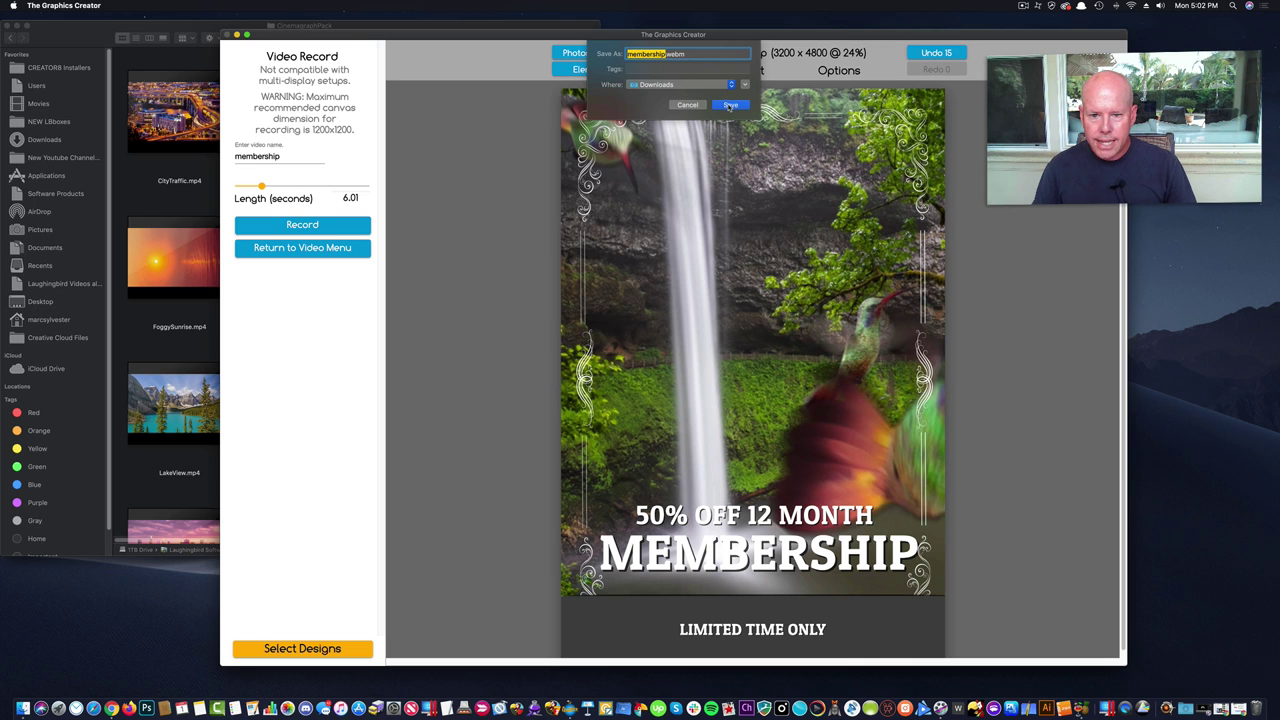
left_click(730, 105)
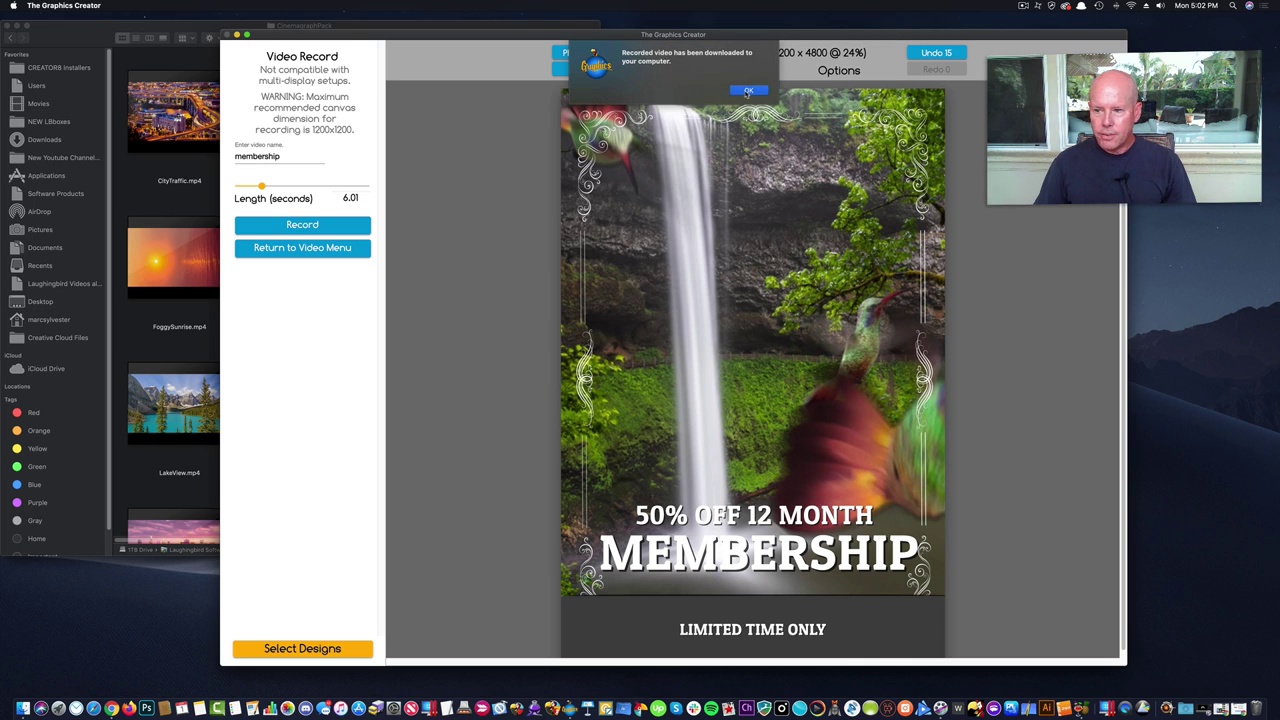
left_click(746, 92)
Close the CinemagraphPack Finder window, then launch and quit HandBrake.
left_click(170, 30)
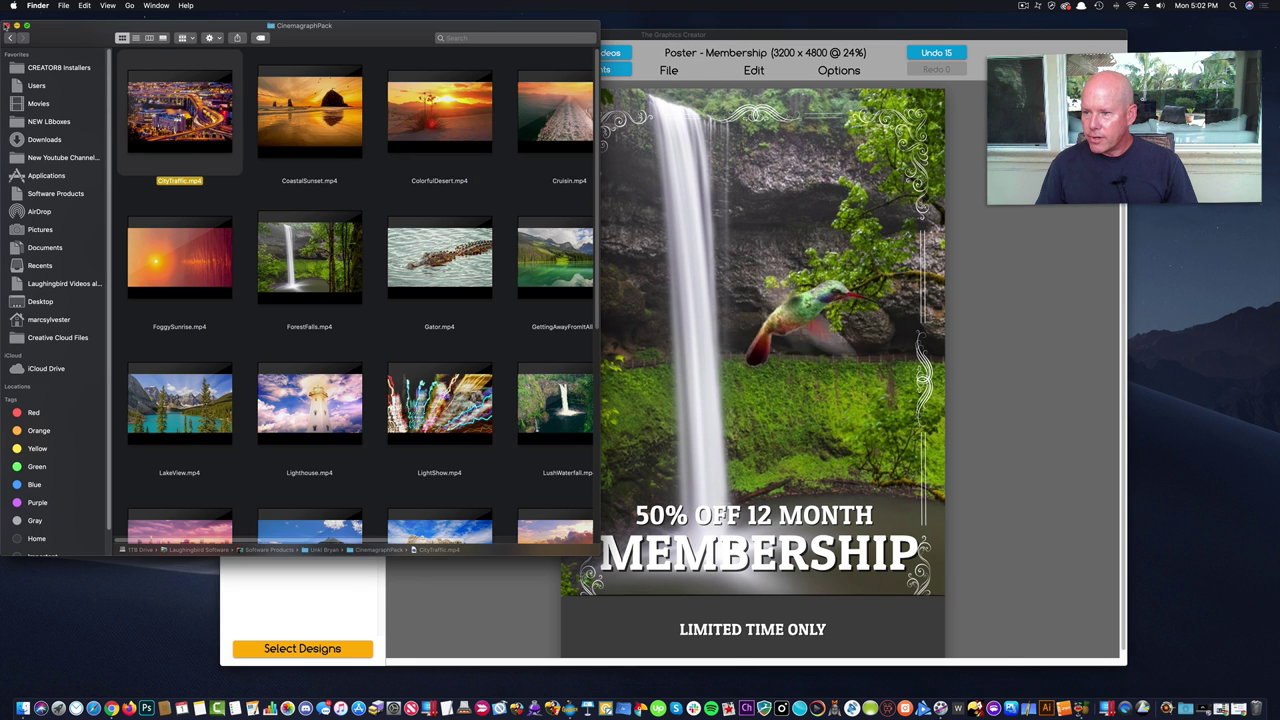
left_click(7, 25)
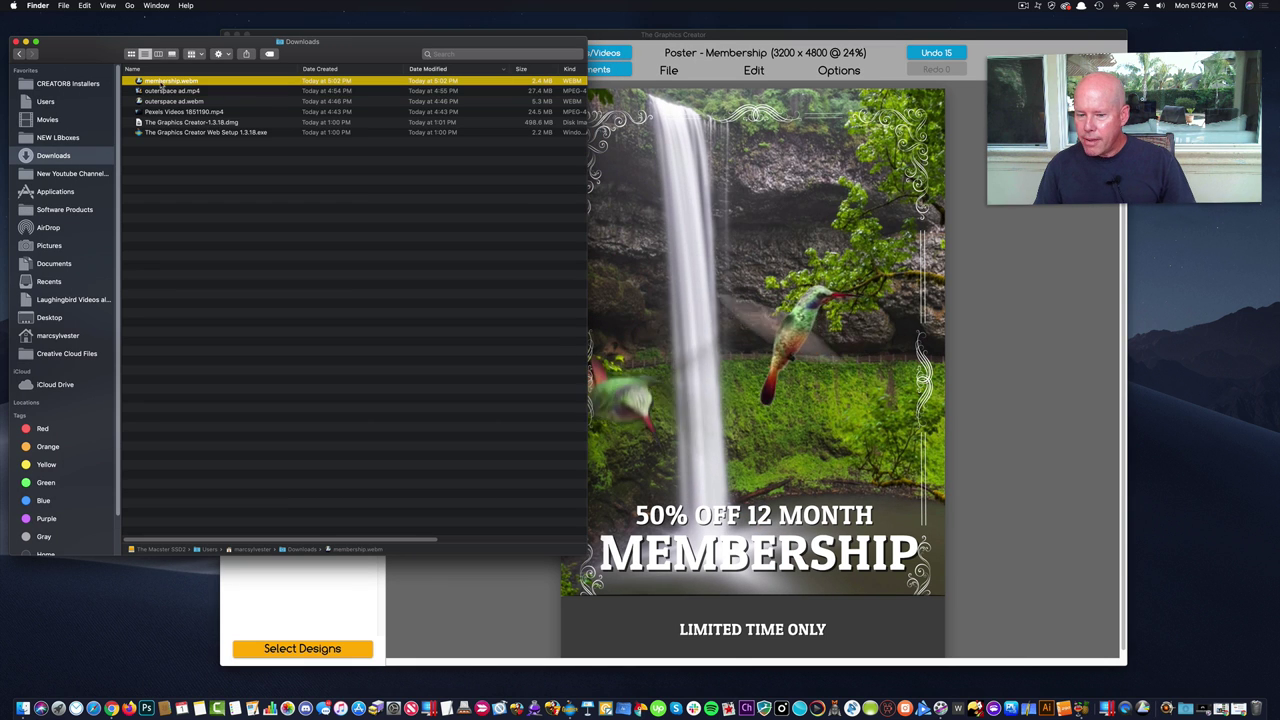
left_click(1082, 700)
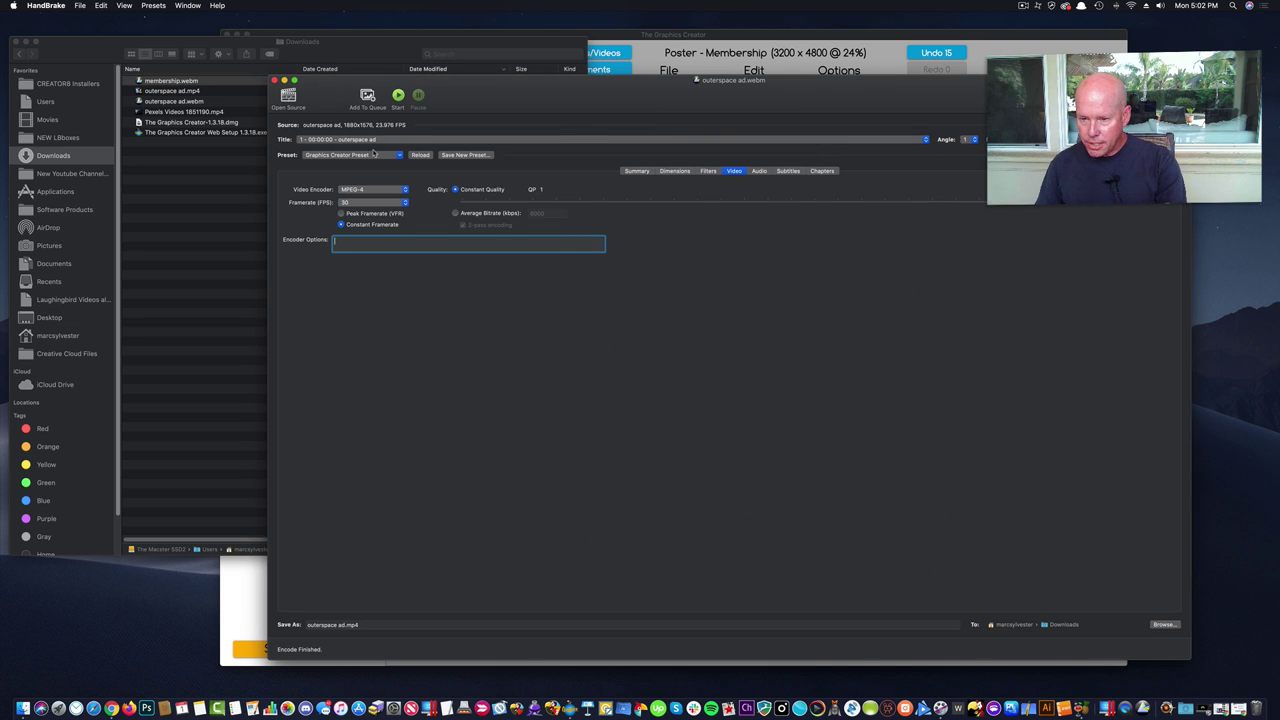
key("super+q")
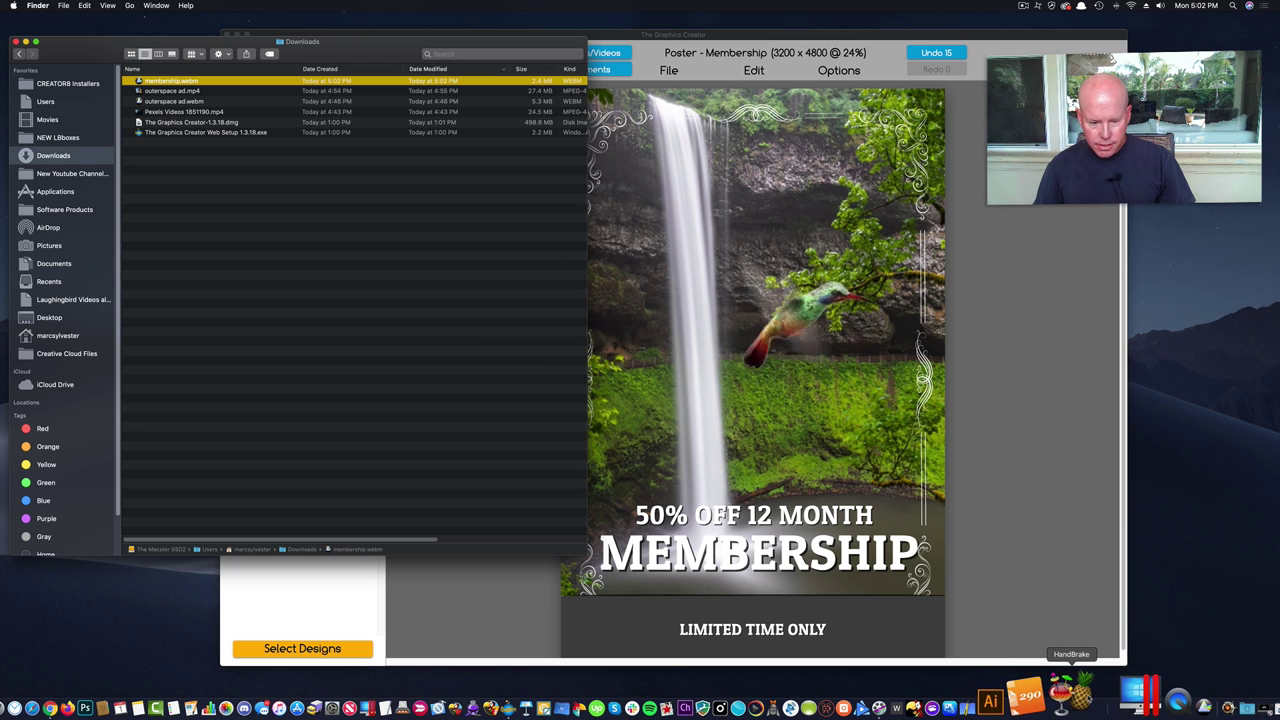
Relaunch HandBrake and load membership.webm as the source video.
left_click(1080, 695)
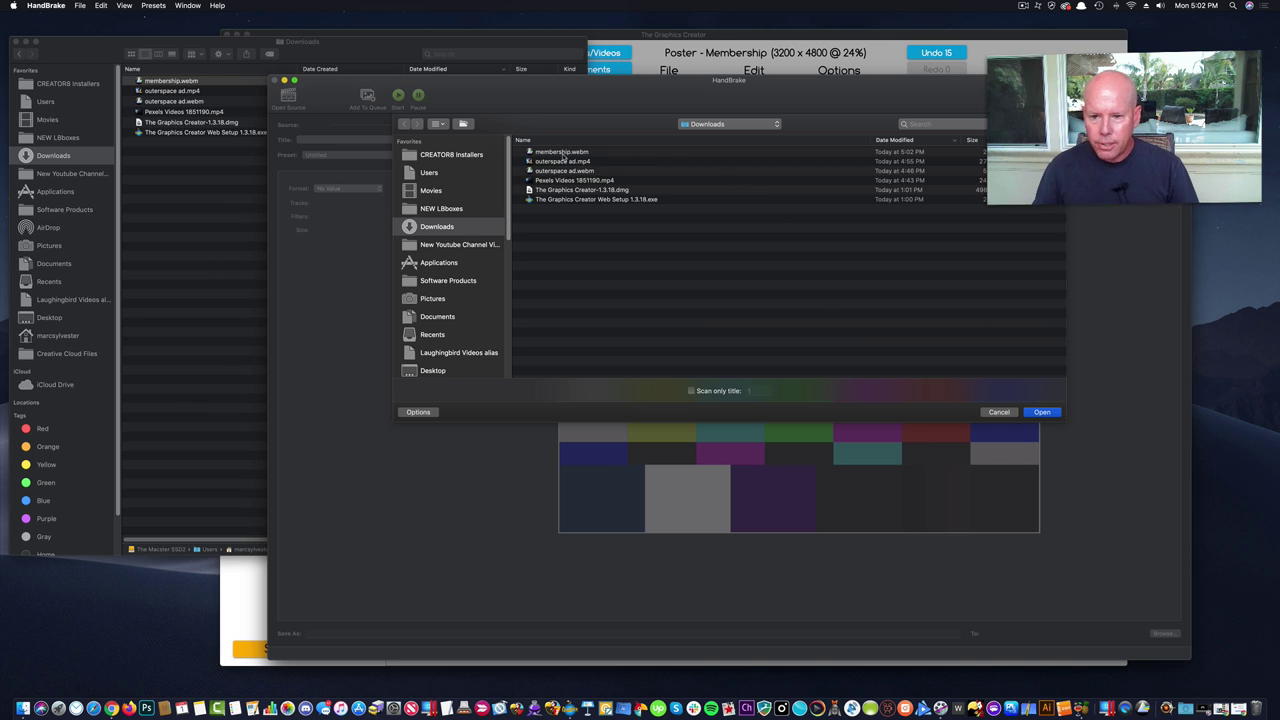
left_click(563, 153)
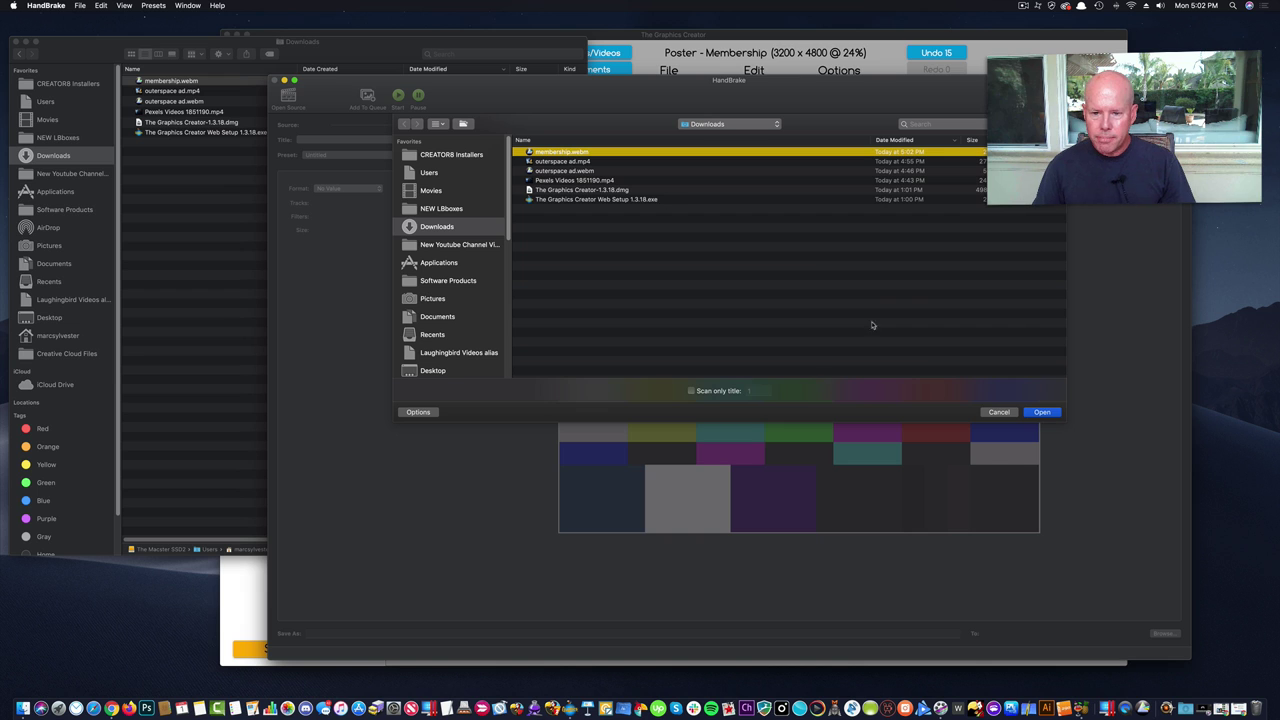
left_click(1042, 412)
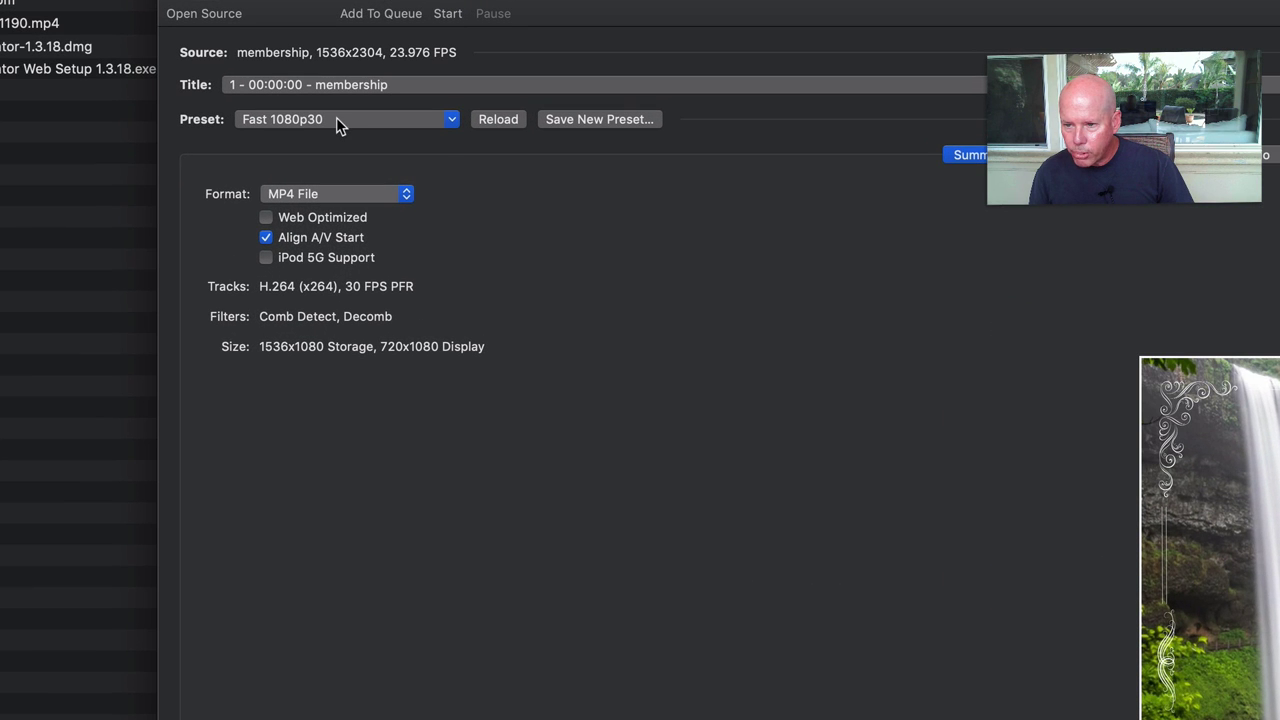
Encode it to membership.mp4 using the Graphics Creator Preset.
left_click(336, 119)
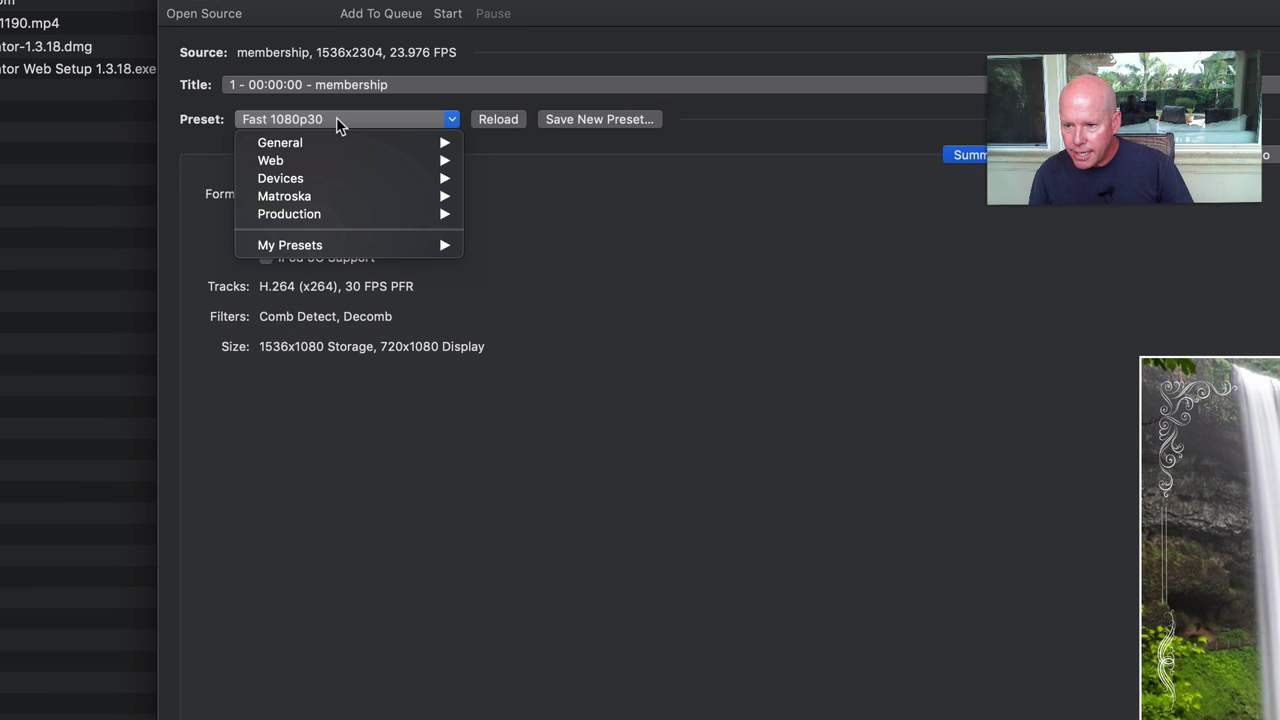
mouse_move(343, 249)
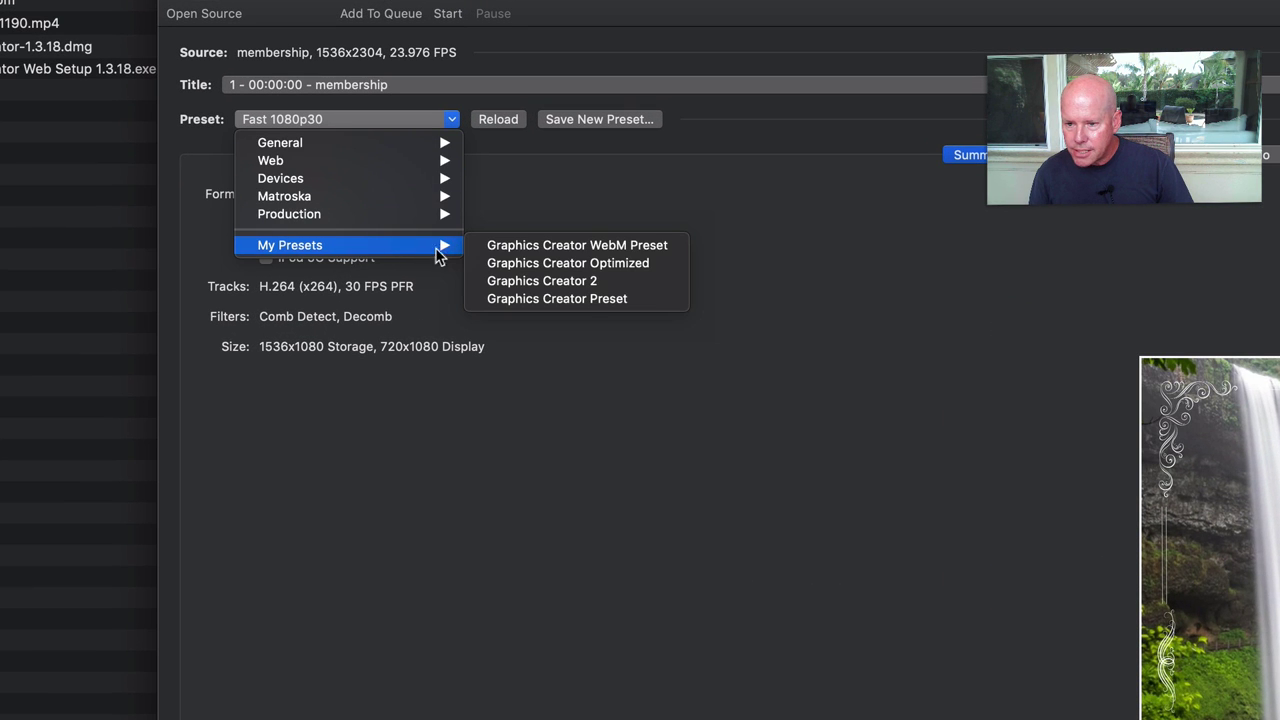
left_click(590, 304)
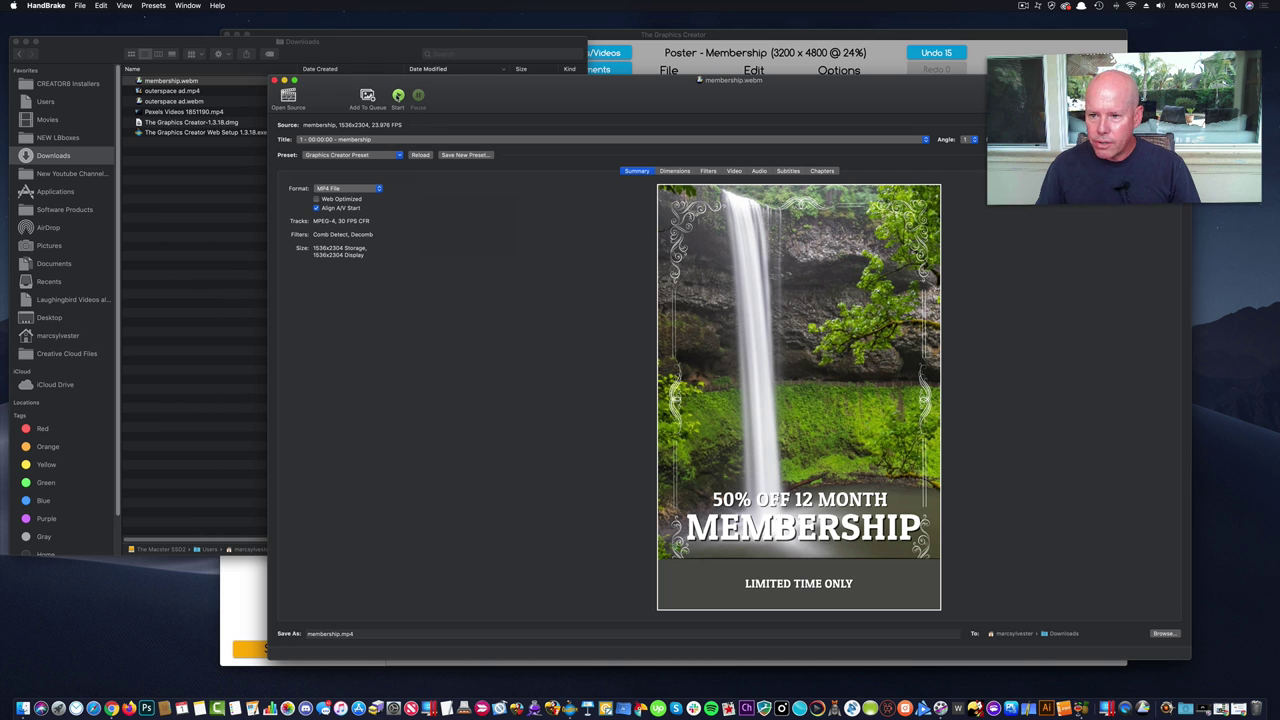
left_click(398, 96)
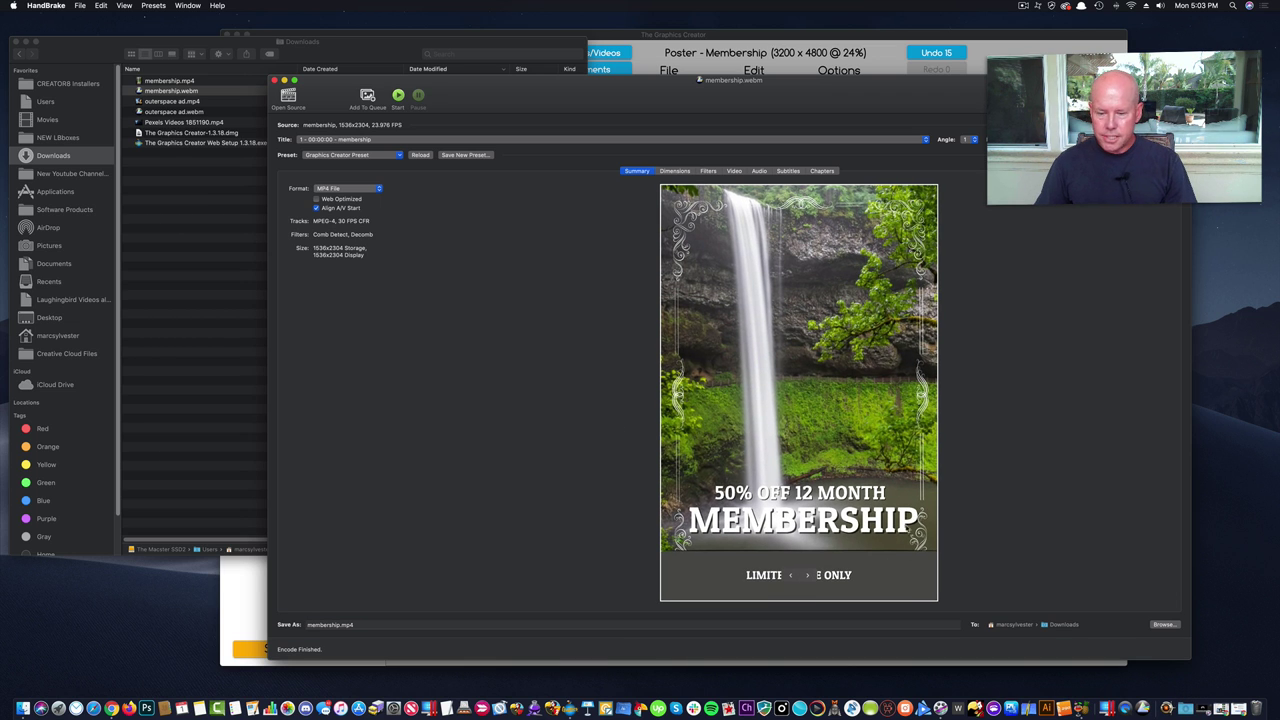
Play membership.mp4 in QuickTime Player, shrunk to a smaller window centred on screen.
left_click(152, 196)
double_click(150, 82)
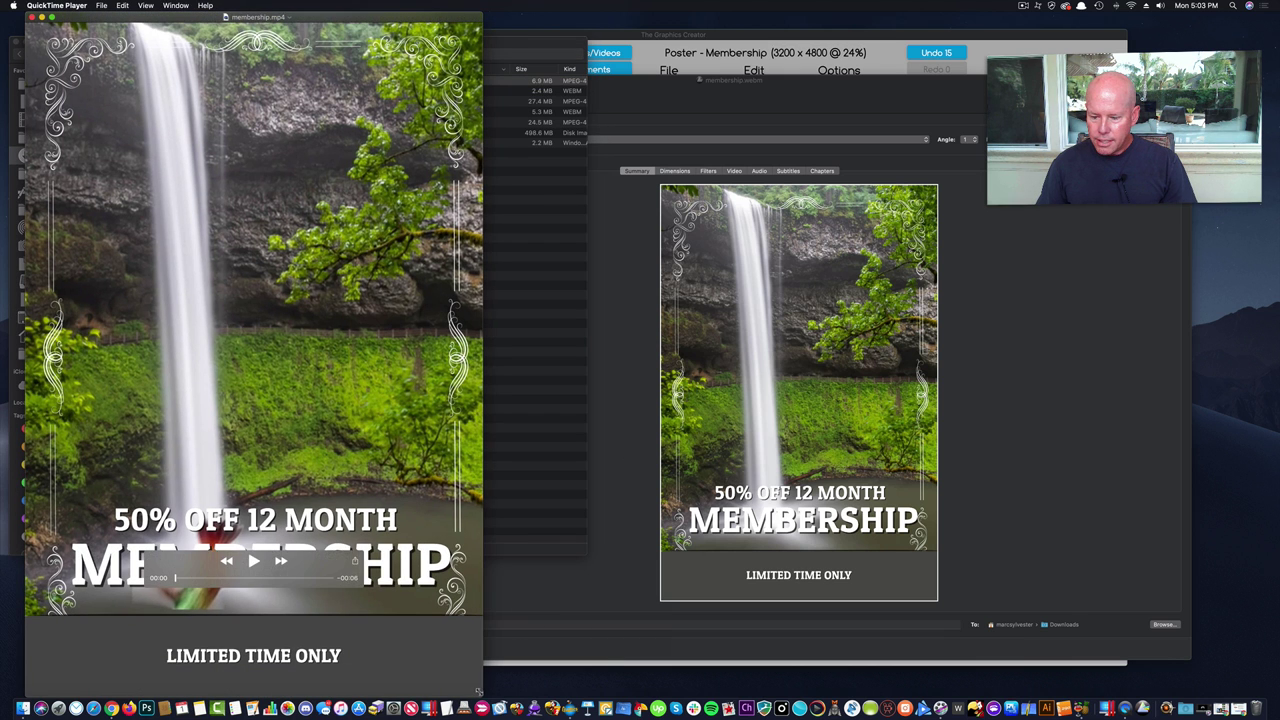
key("super+minus")
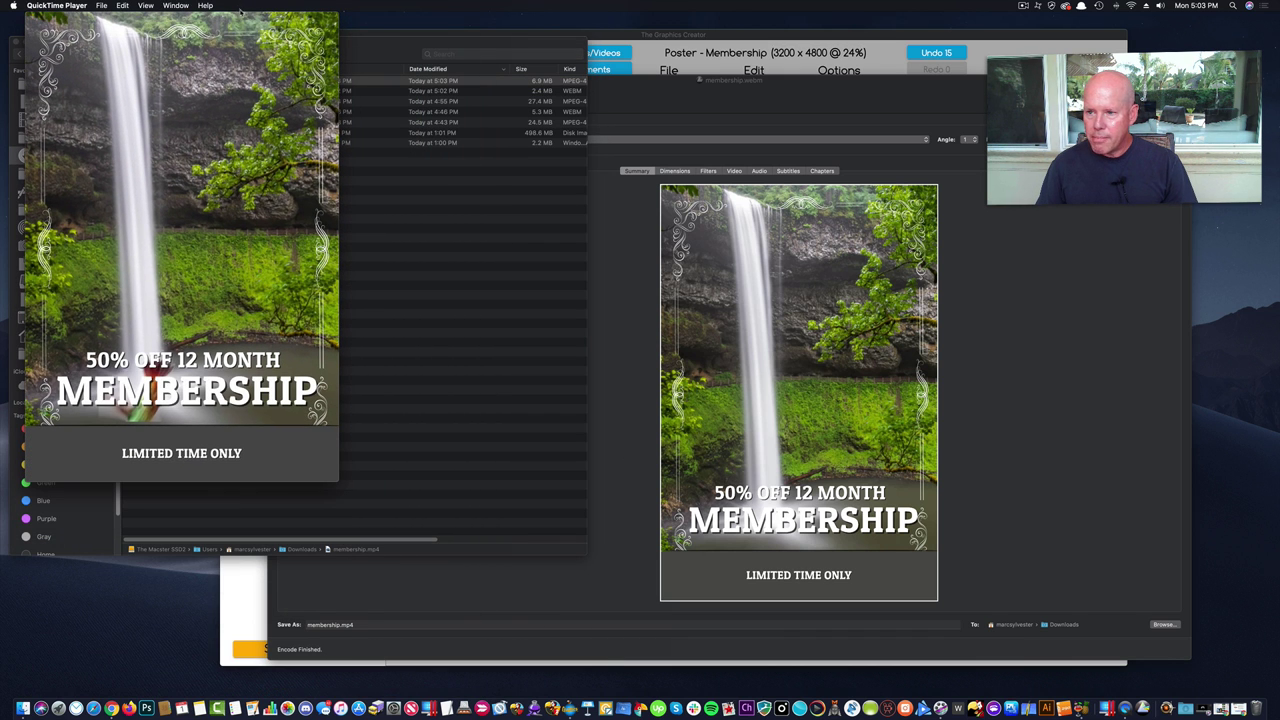
left_click_drag(241, 17, 624, 82)
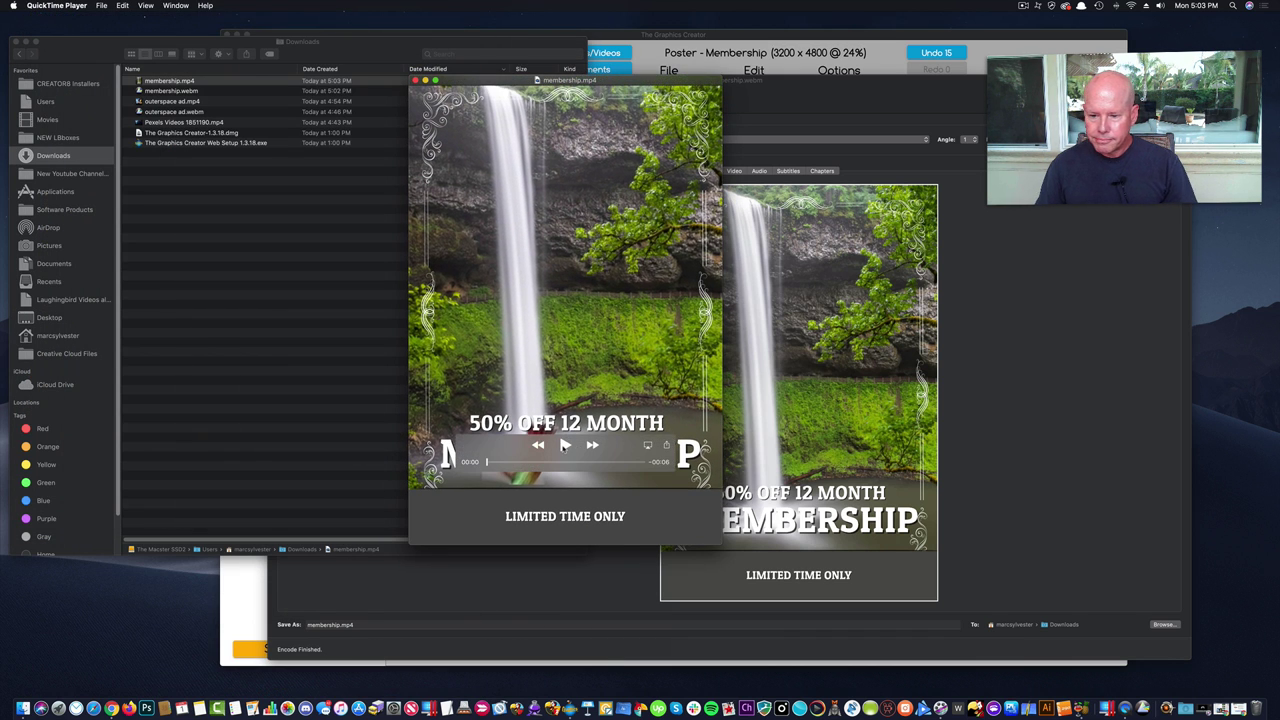
left_click(565, 446)
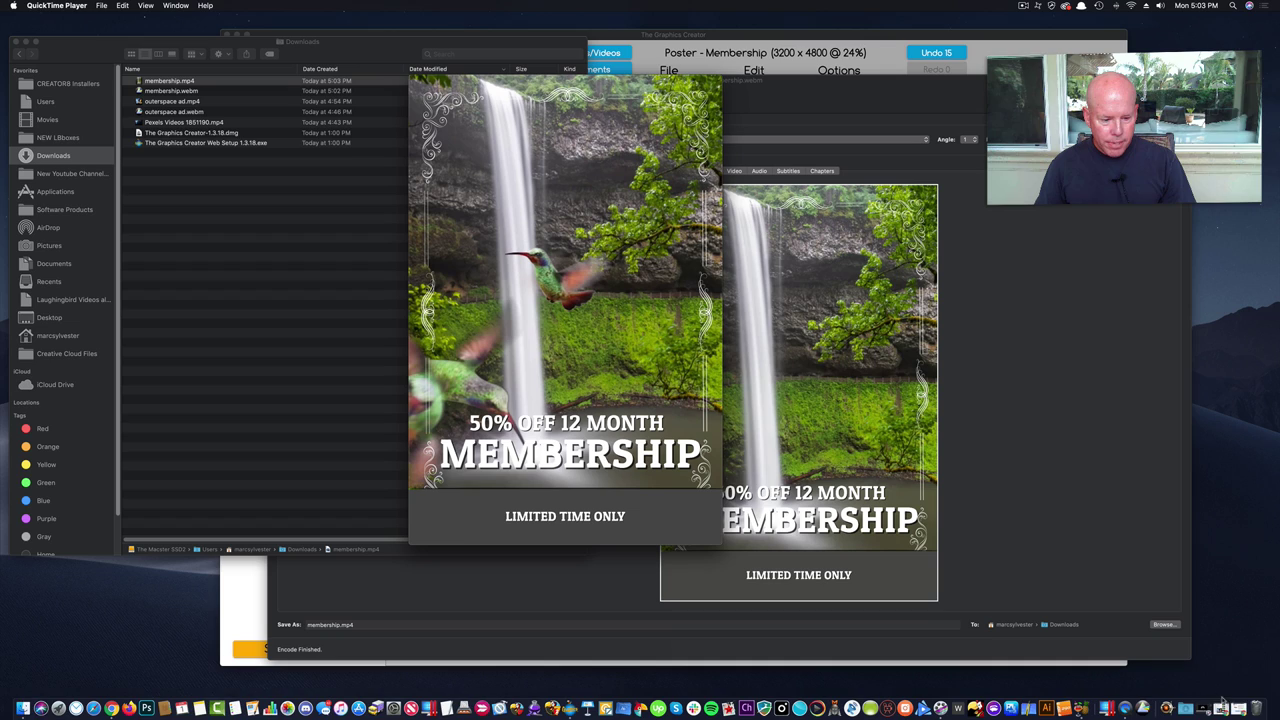
Create a Facebook group post captioned 'One more test' with membership.mp4 attached.
left_click(1216, 692)
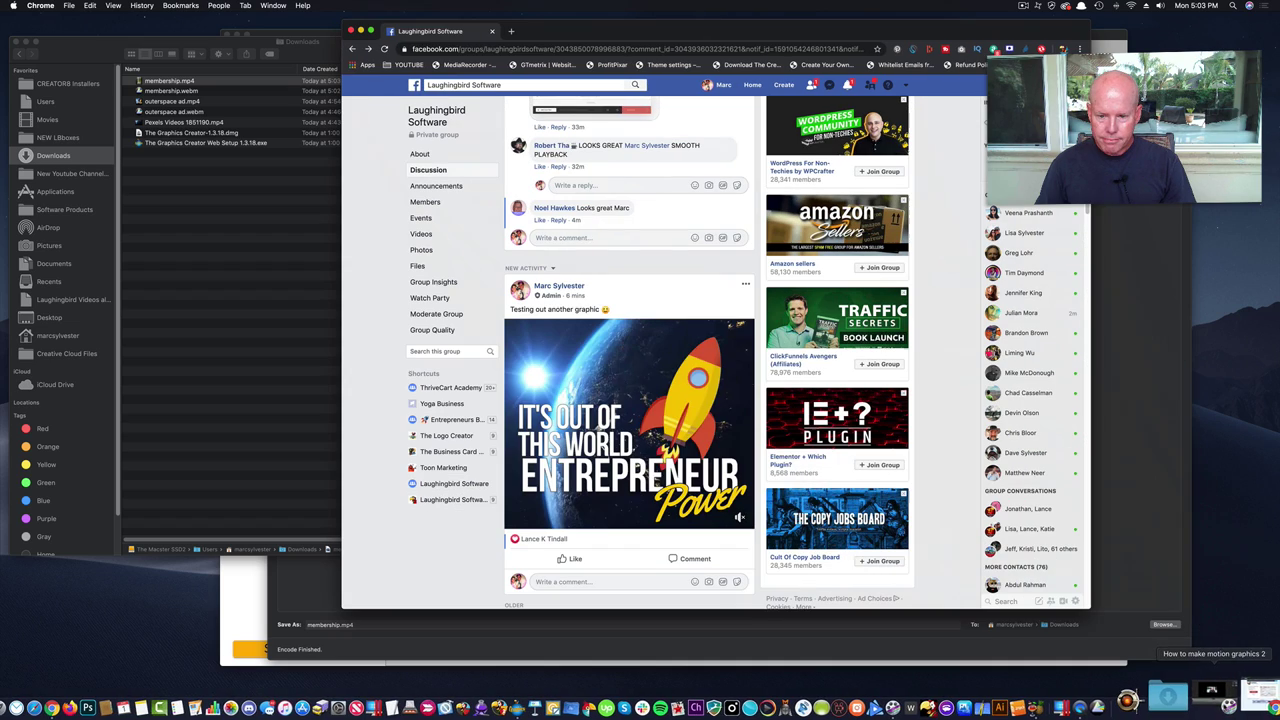
scroll(614, 216, "up", 10)
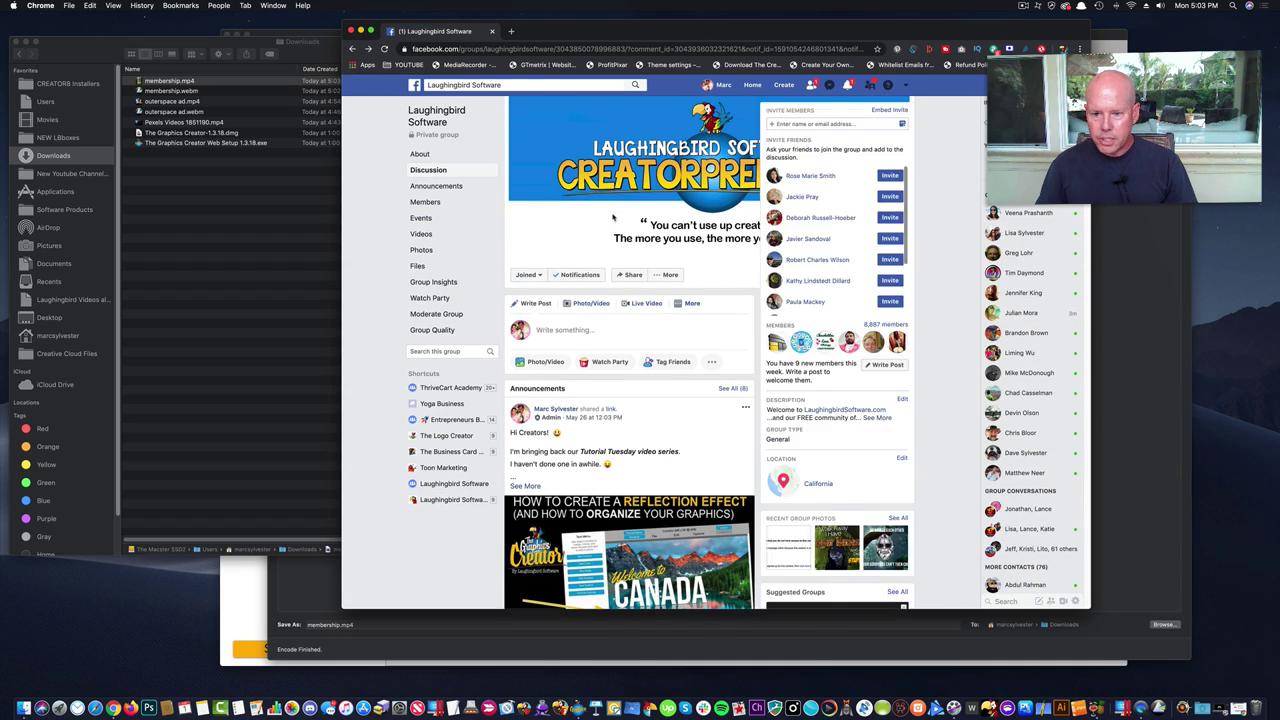
left_click(598, 327)
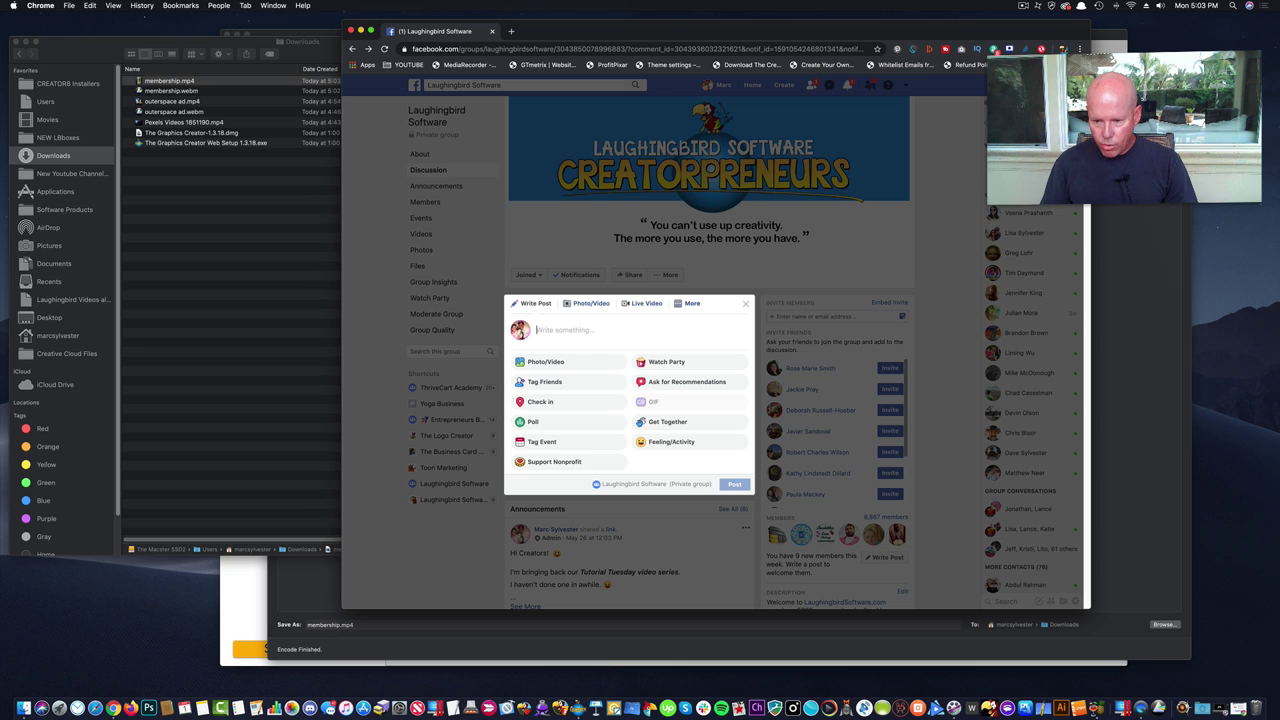
type("One more test")
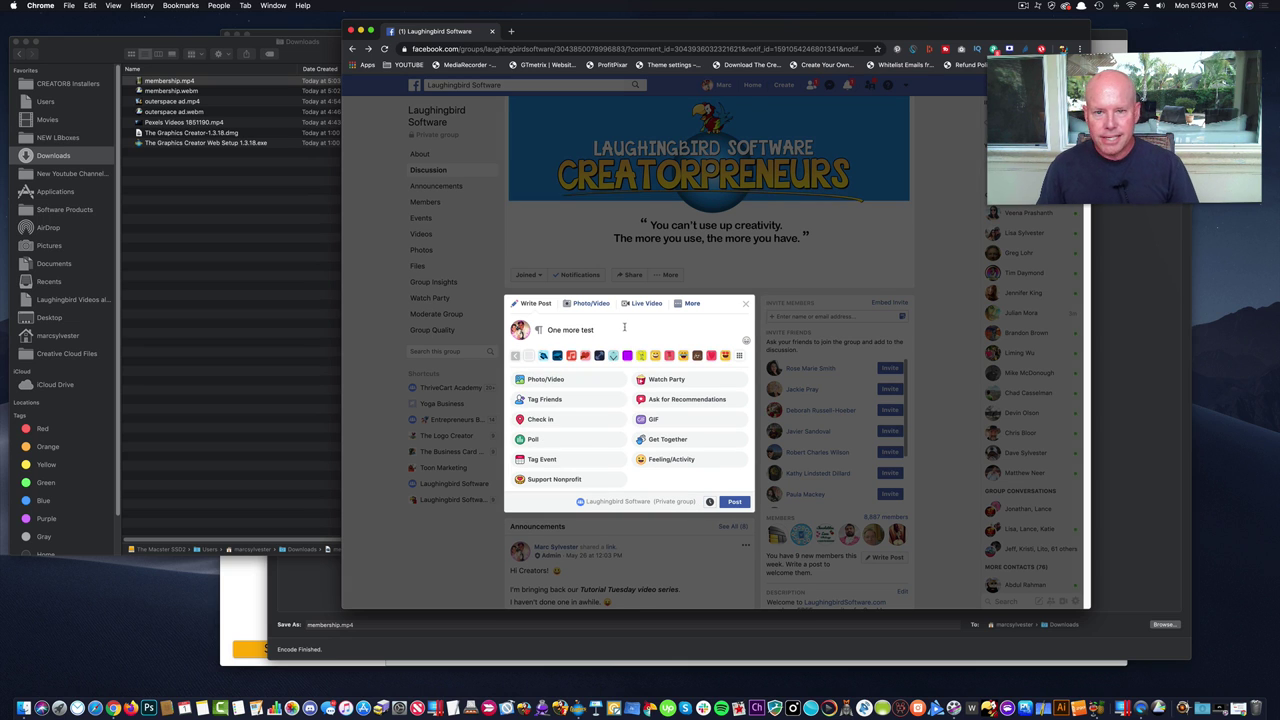
left_click(548, 381)
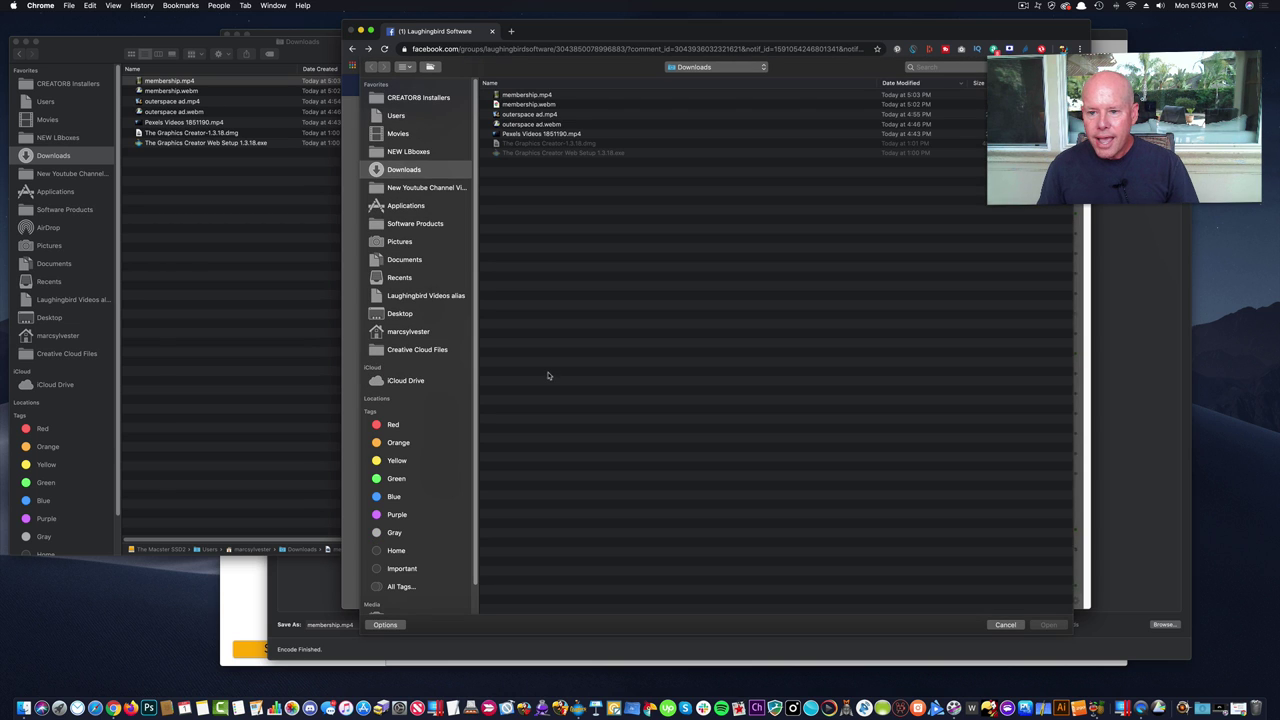
left_click(522, 95)
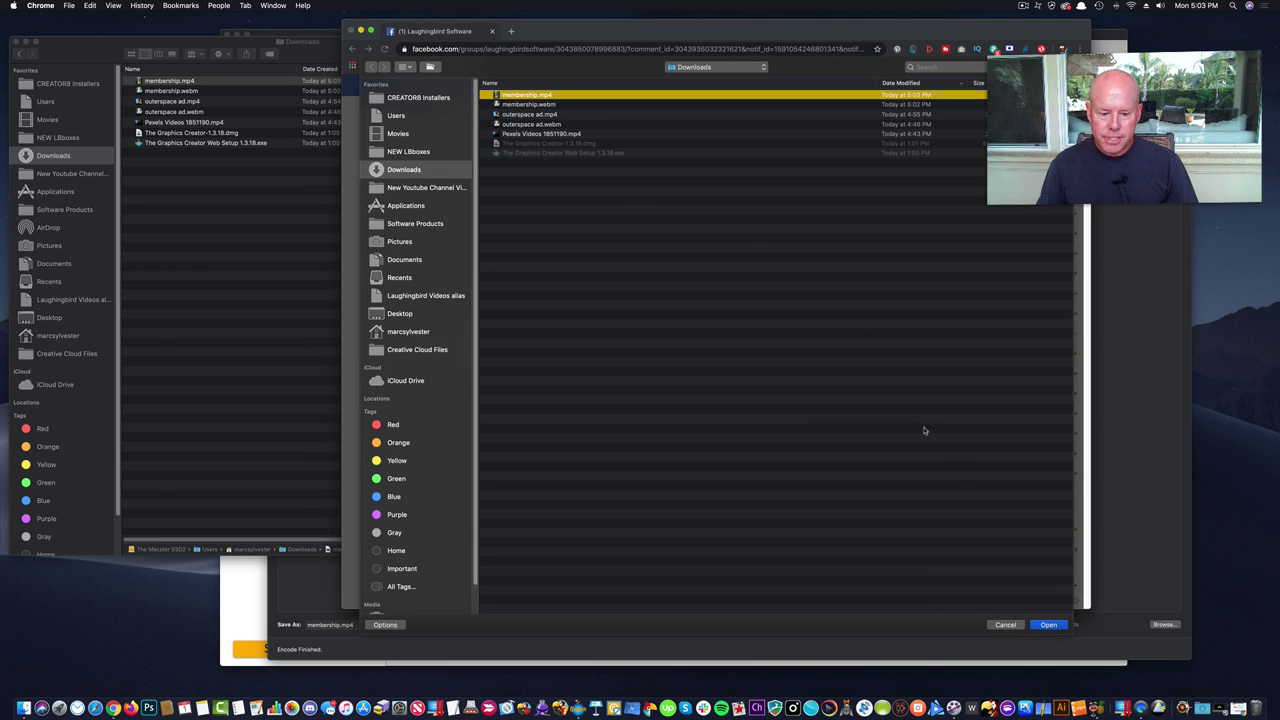
left_click(1050, 625)
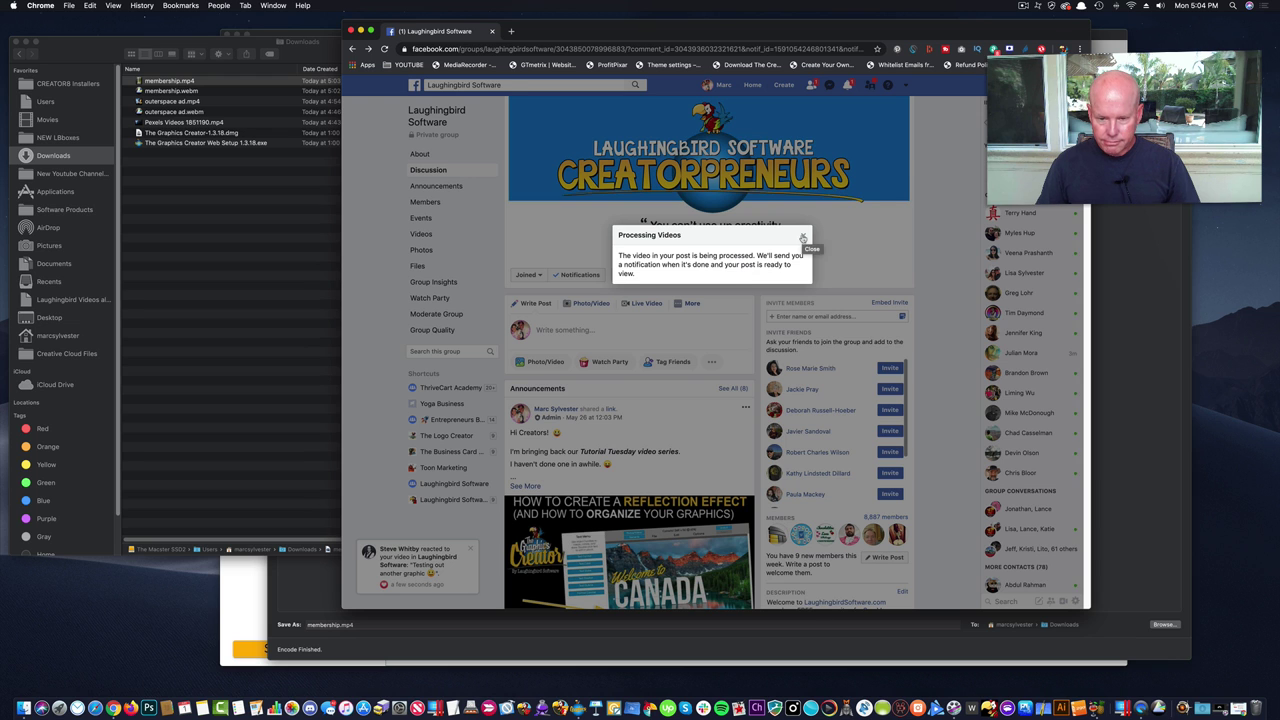
Dismiss the video-processing notice and notification, then reload the group page to show the post.
left_click(802, 238)
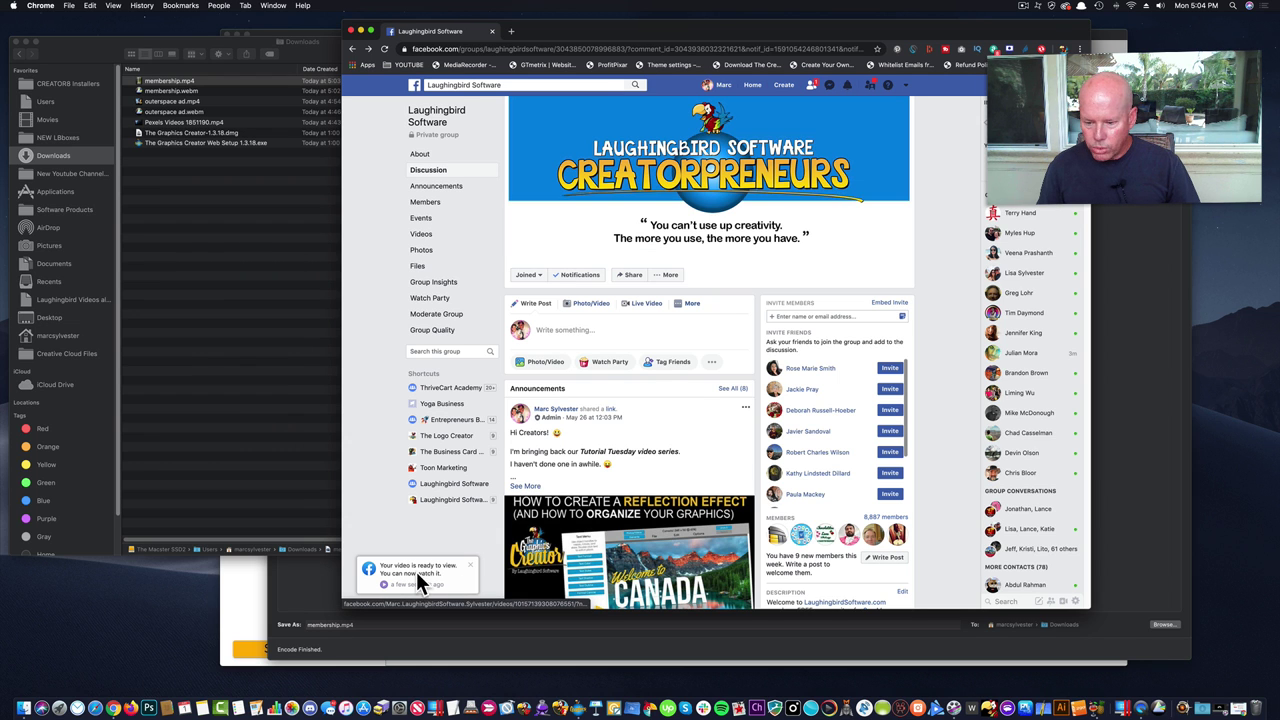
left_click(471, 566)
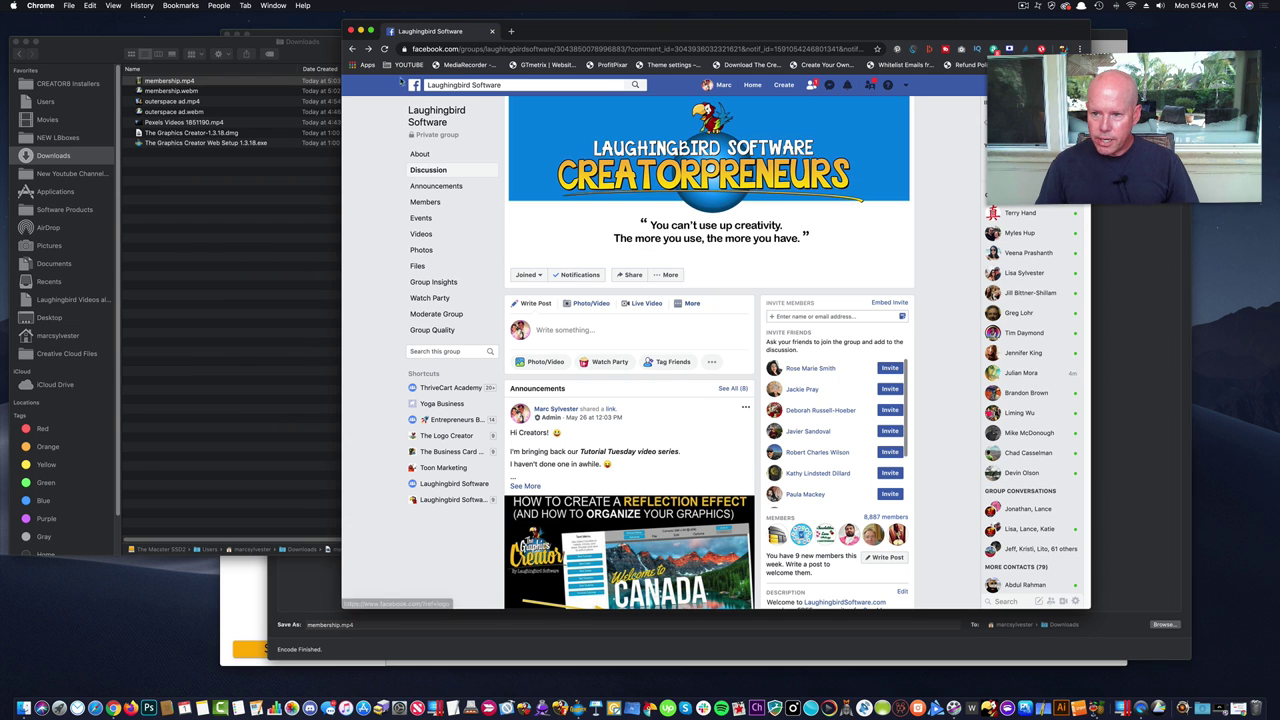
left_click(385, 50)
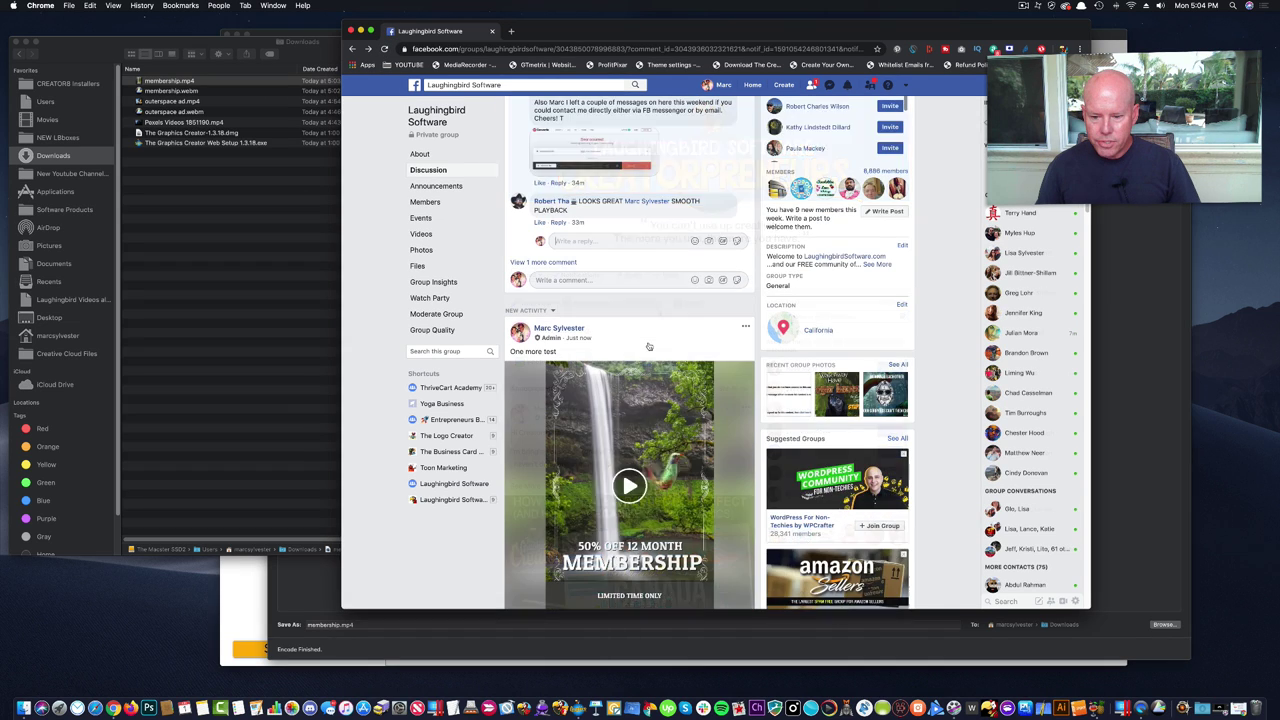